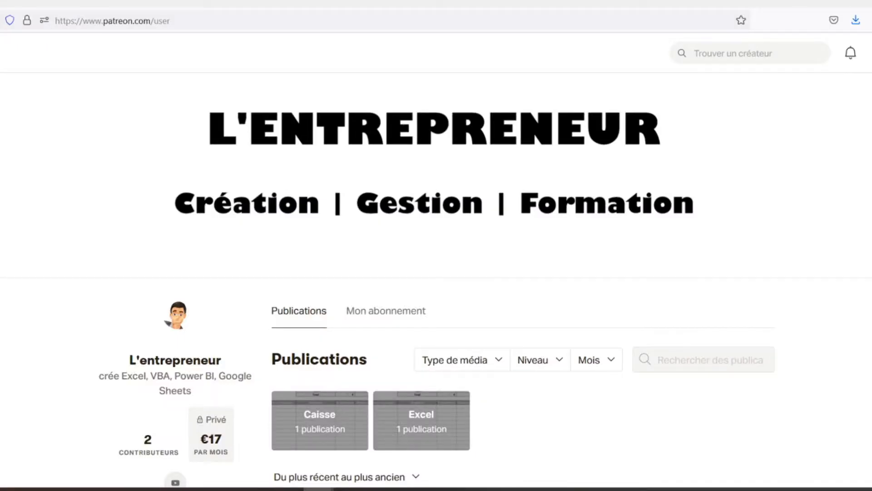
Step: Look through the creator's Patreon publications down past the Feuilles de caisse post with its caisse.xlsx attachment
scroll(435, 279, down, 3)
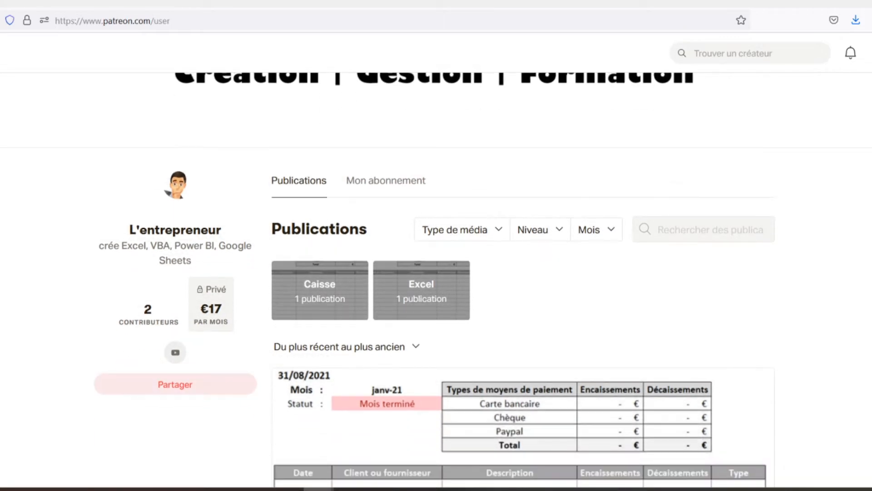
scroll(435, 280, down, 3)
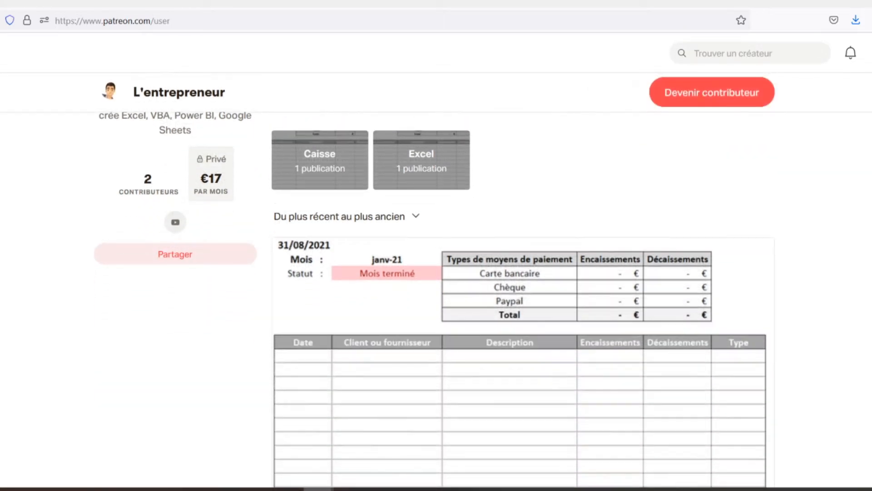
scroll(519, 296, down, 2)
scroll(520, 295, down, 2)
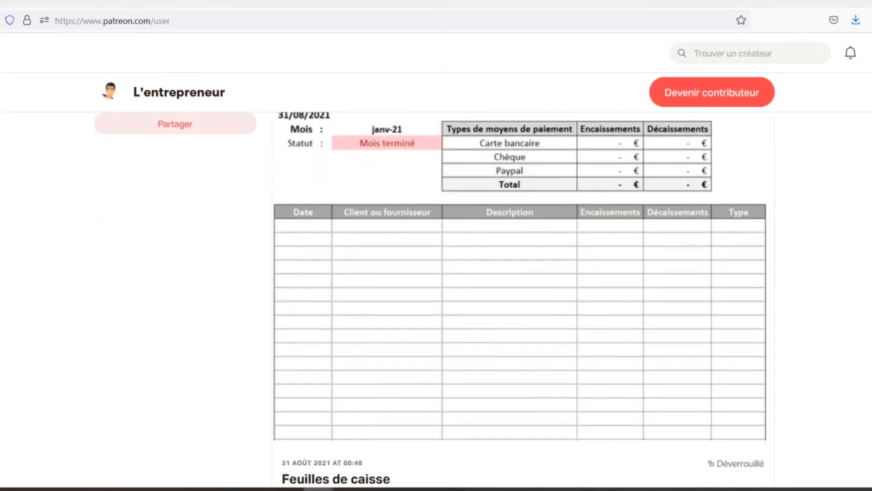
scroll(519, 295, down, 2)
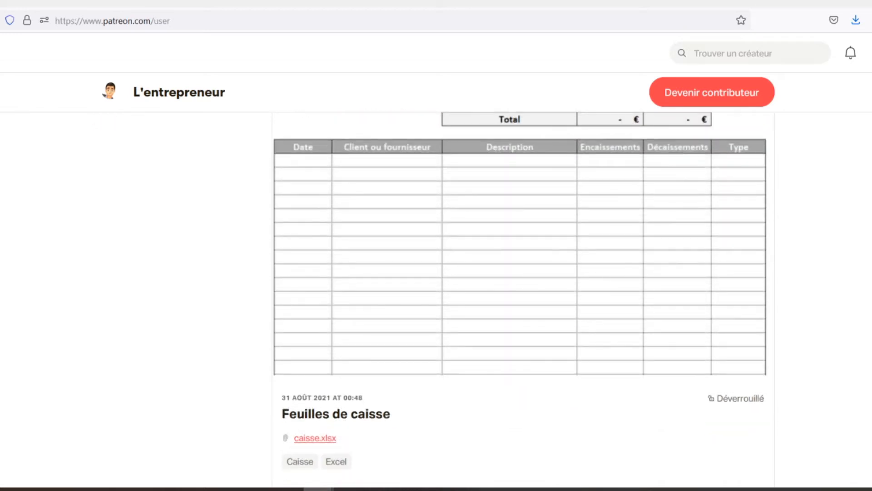
scroll(520, 295, down, 2)
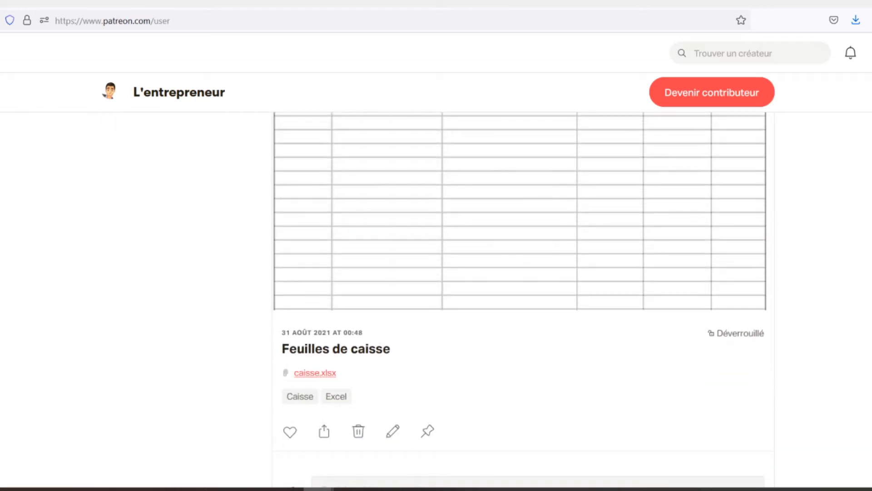
scroll(519, 295, down, 2)
scroll(519, 295, down, 2)
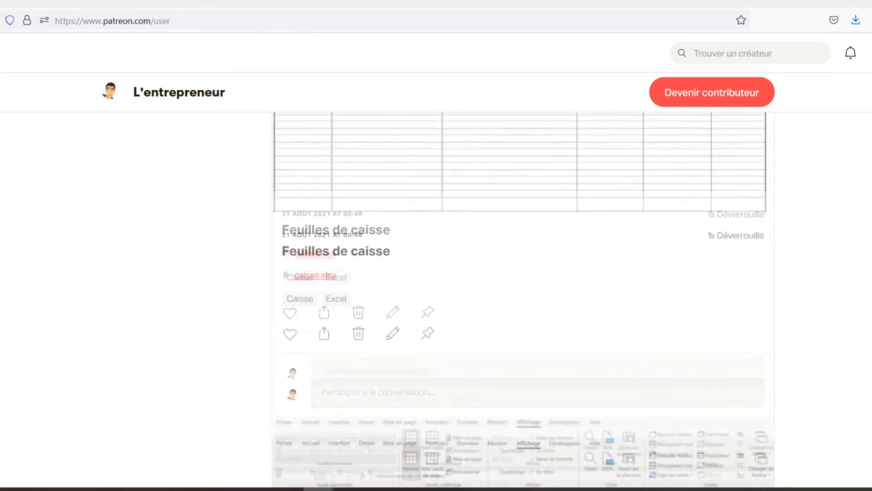
scroll(519, 295, down, 4)
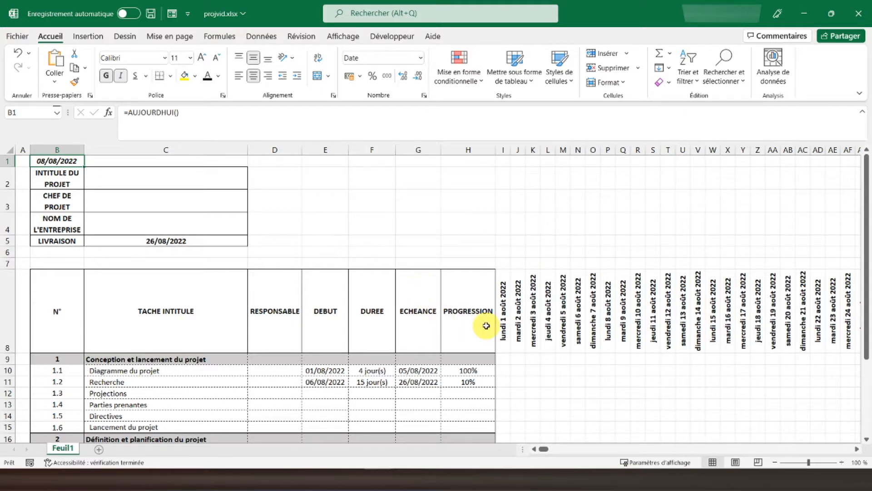
Step: In projviд.xlsx in Excel, begin an SI formula in I10 that returns empty text when $E10 is blank: =si($E10="";""
click(504, 370)
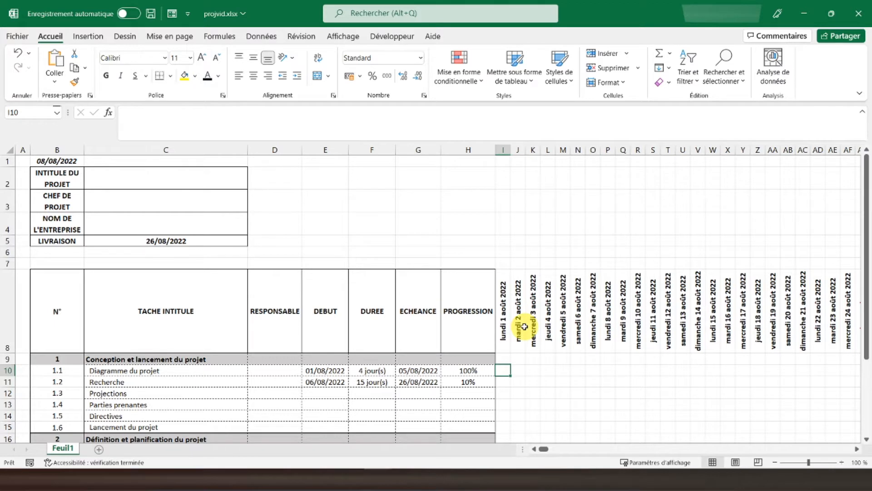
text(=si()
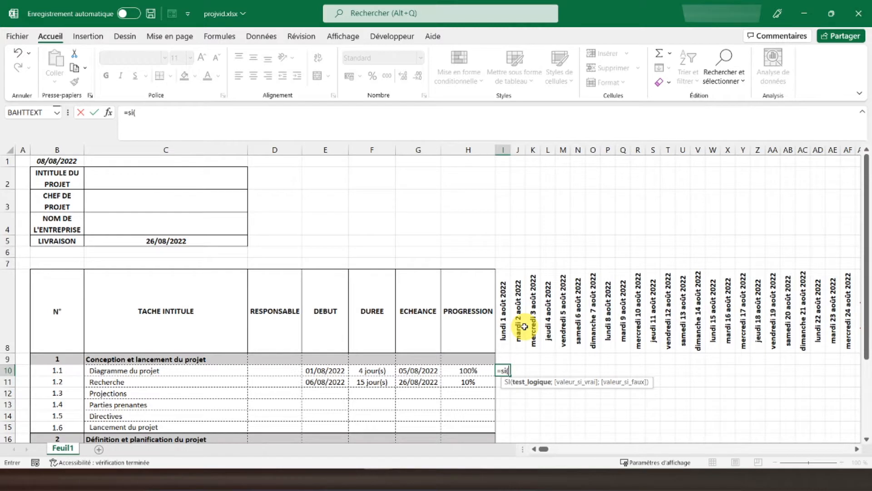
click(325, 369)
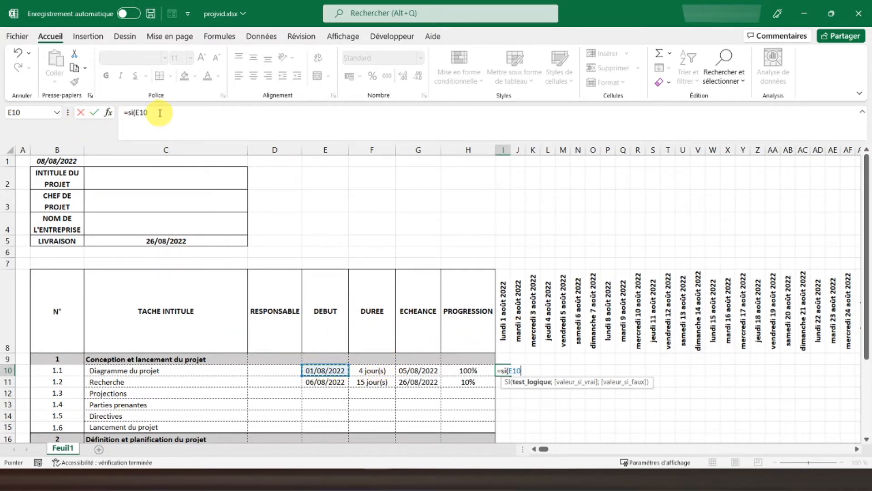
click(136, 112)
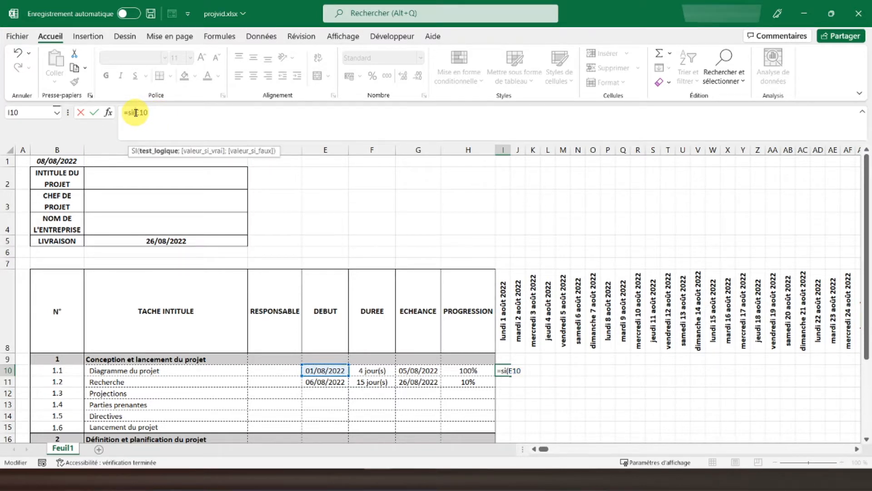
text($)
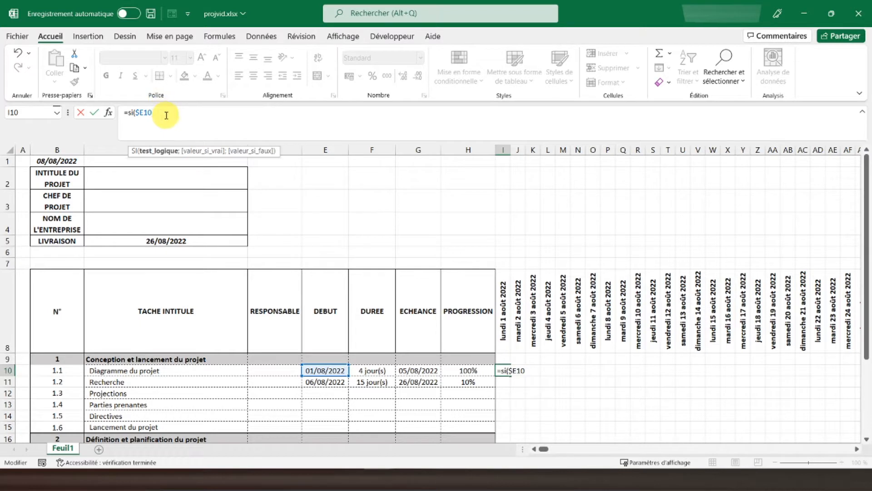
text(=)
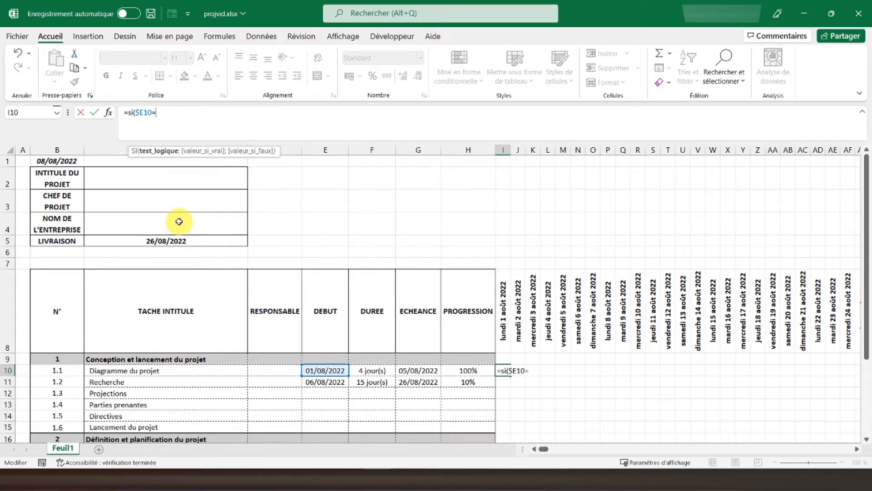
text("";"")
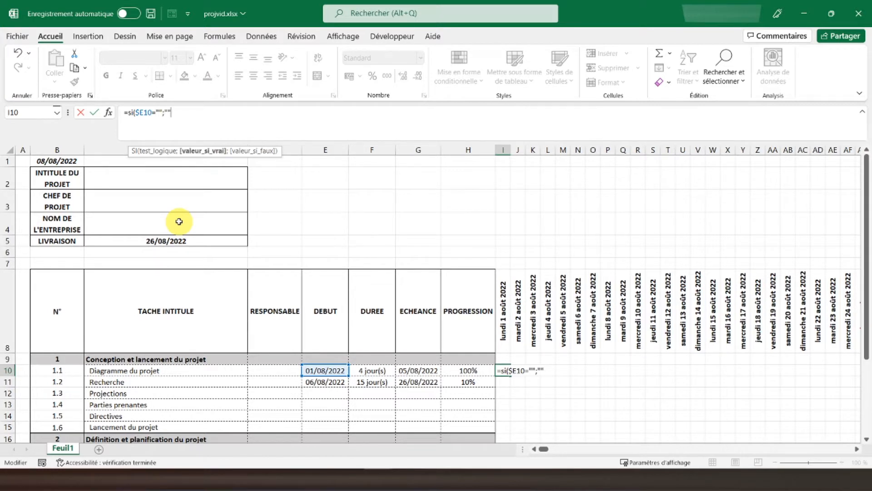
Step: Nest a second SI in the I10 formula that tests whether the task's start date is on or before the column date: $E10<=I$8
text(;si()
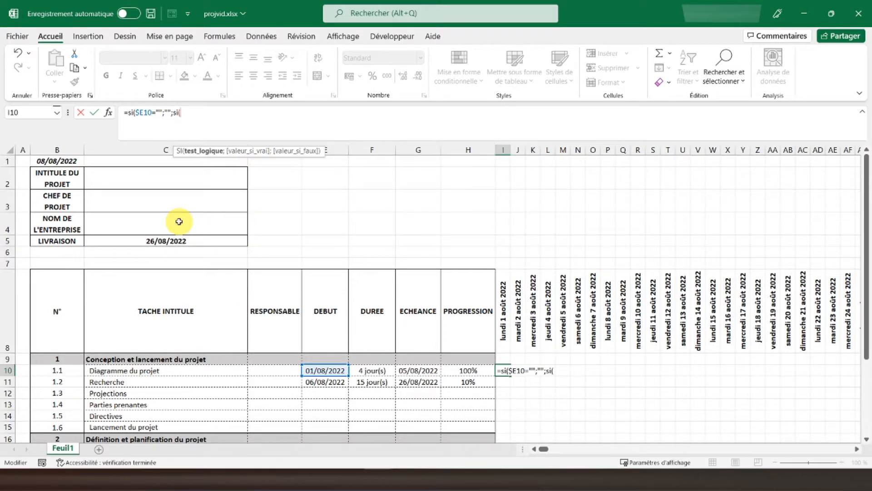
click(318, 369)
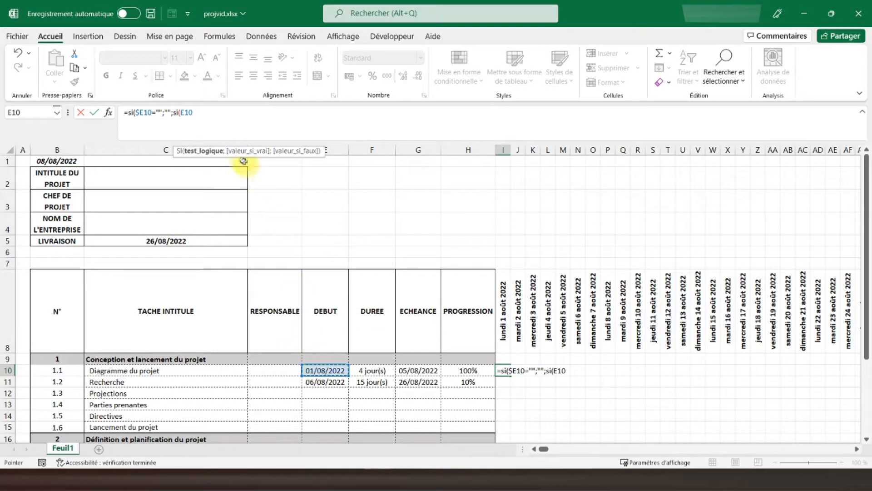
click(181, 112)
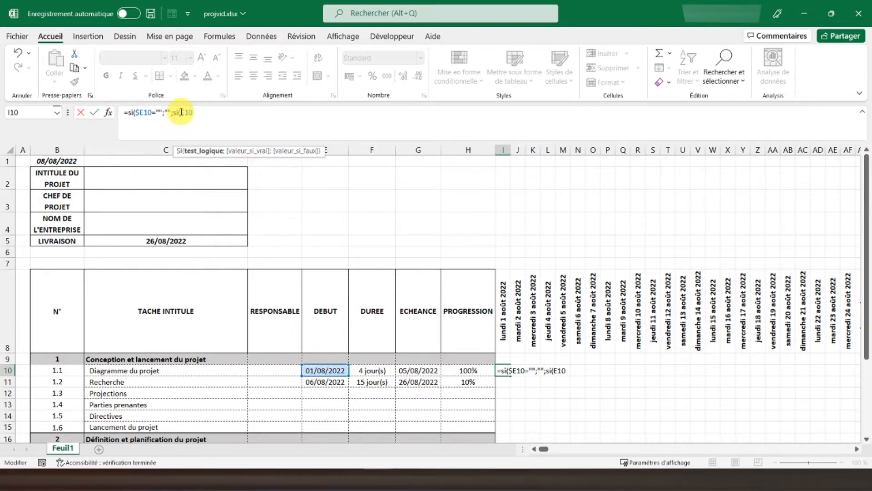
text($E10)
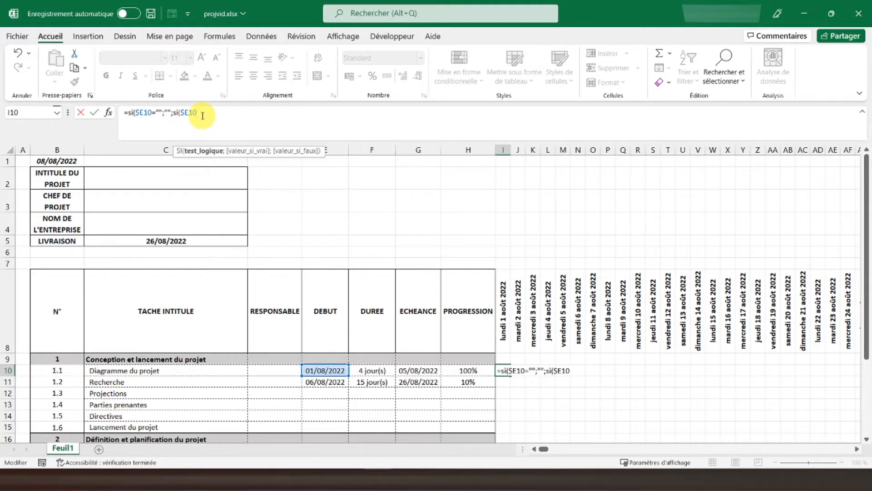
text(<=)
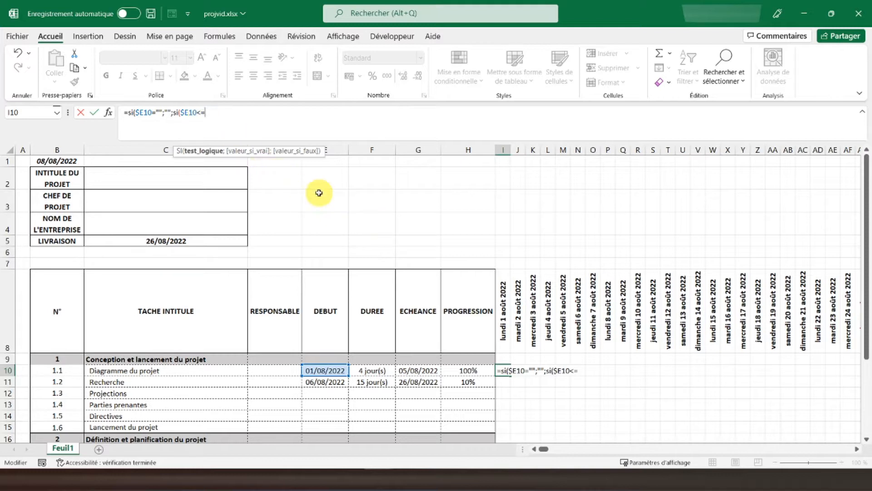
click(501, 306)
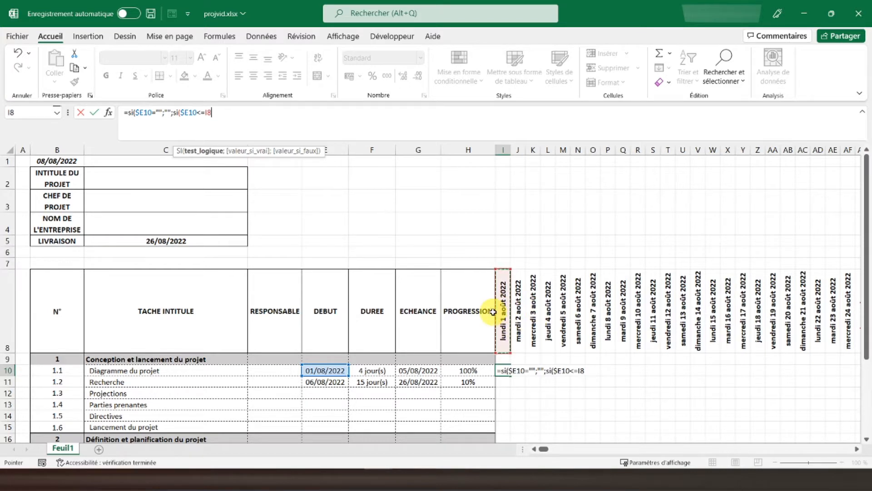
click(207, 112)
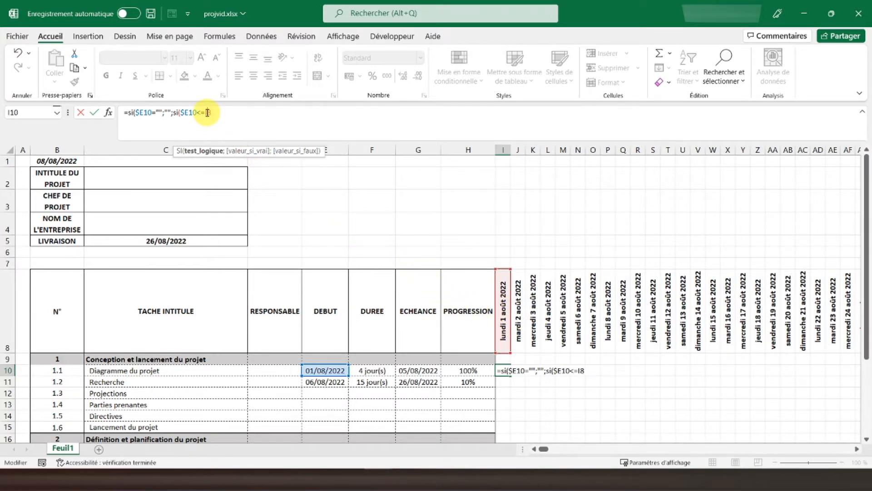
text($8)
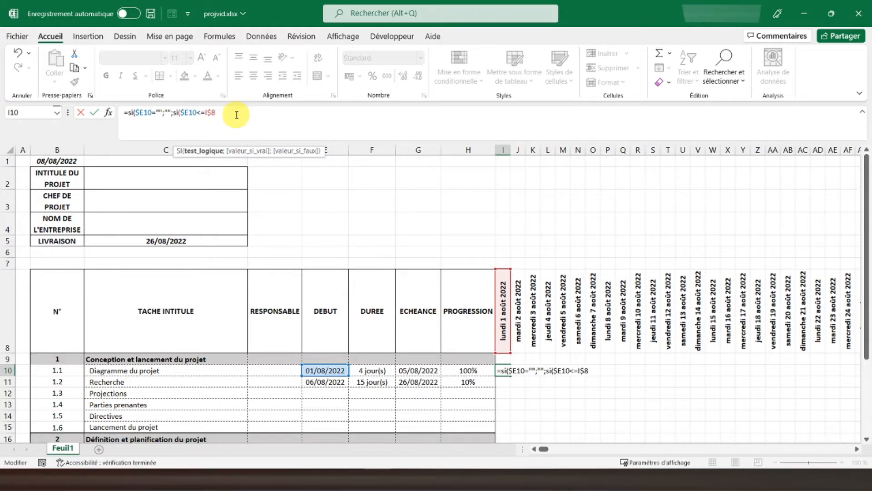
text(;)
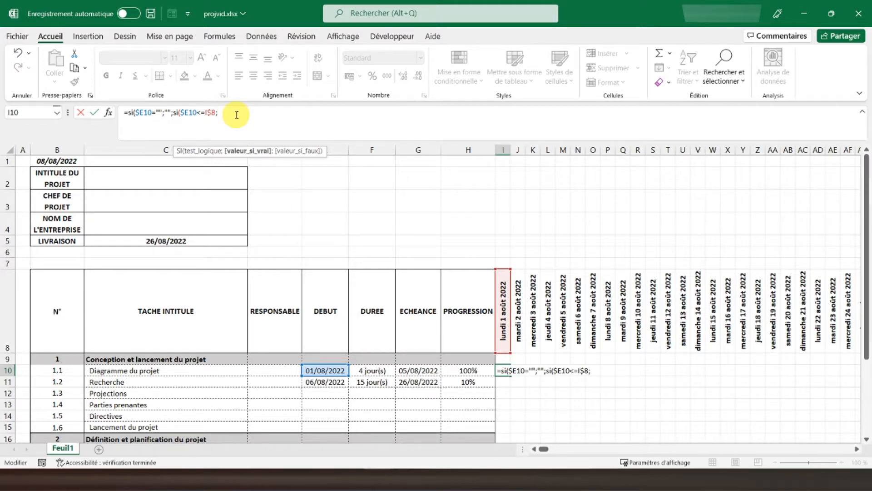
Step: Nest a third SI in the I10 formula that tests whether the task's due date is on or after the column date: $G10>=I$8
text(si()
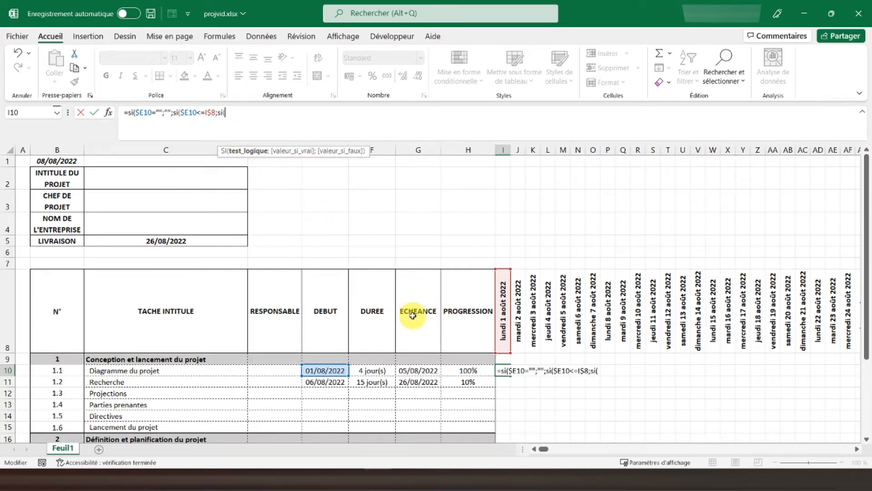
click(410, 370)
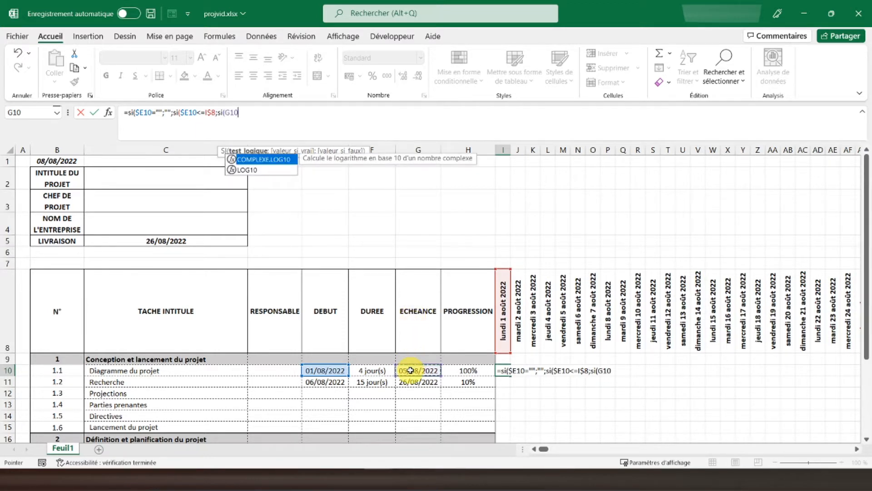
click(226, 111)
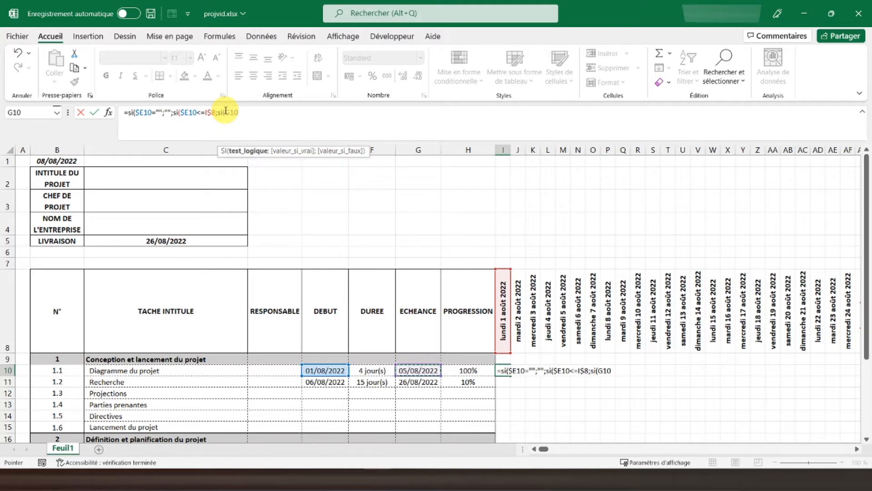
text($)
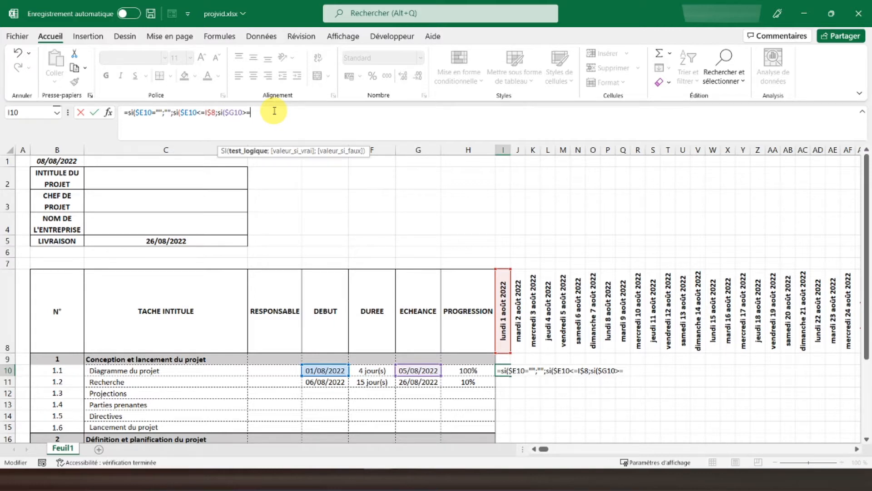
click(502, 306)
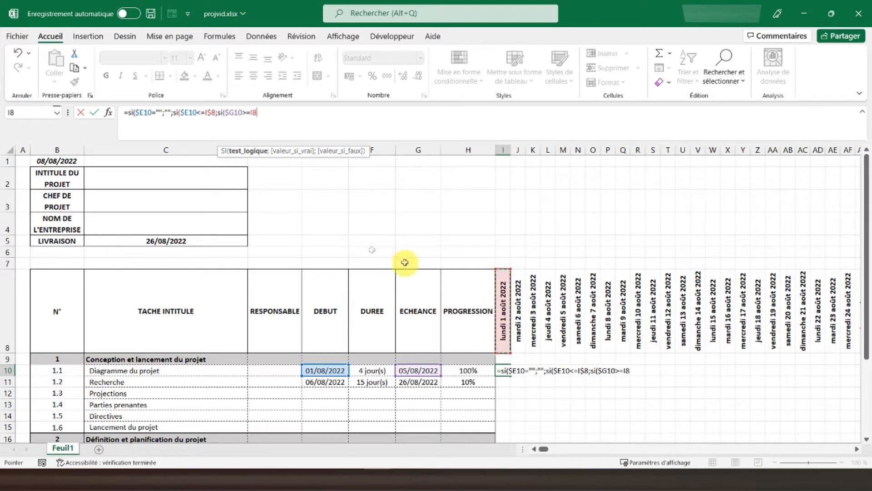
click(253, 113)
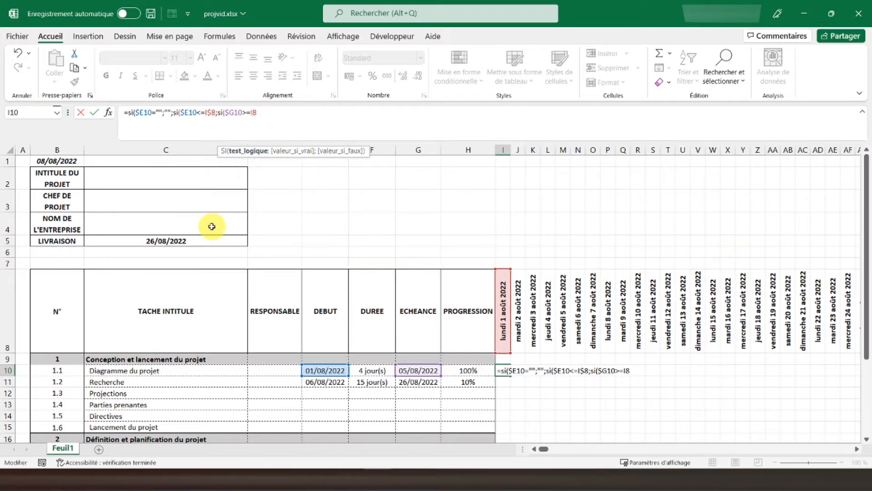
text($)
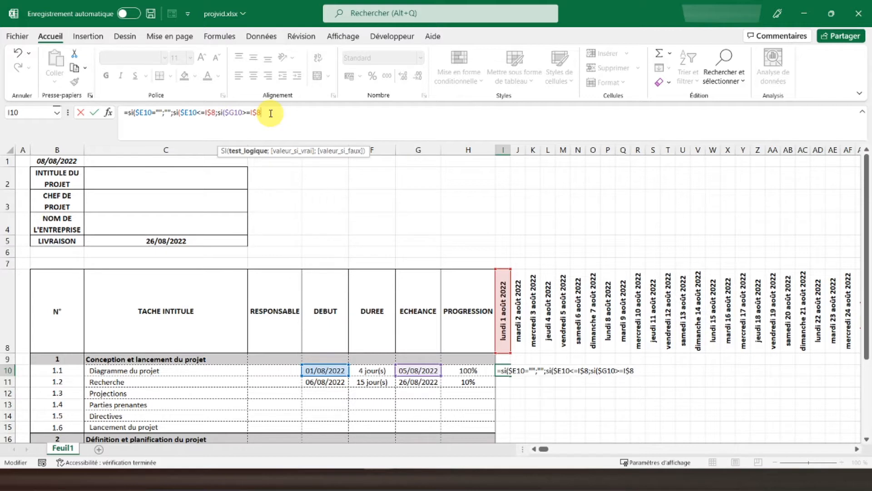
Step: Complete the I10 formula with 0 as the innermost true result and empty text for both false results, and select start date cell E10
text(;0)
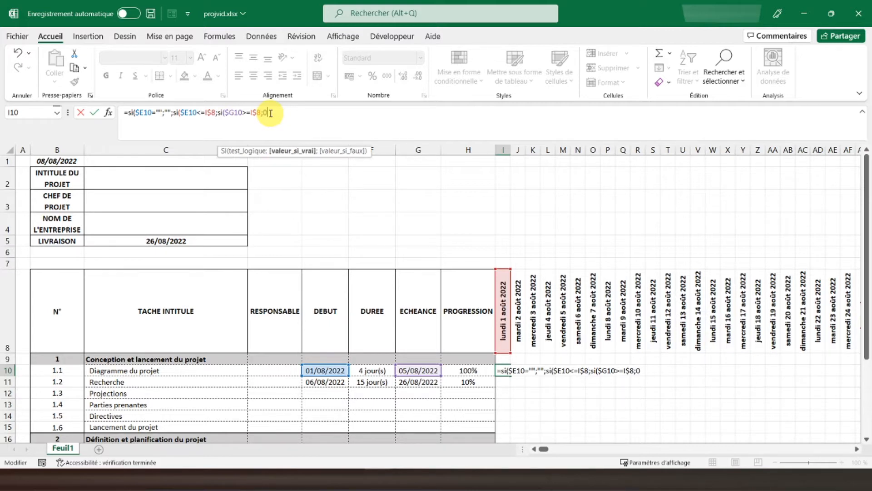
text(;)
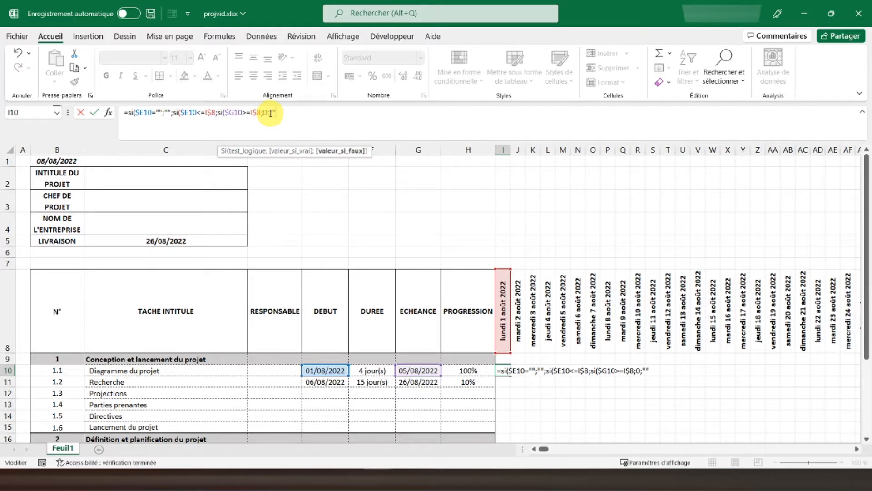
text("");)
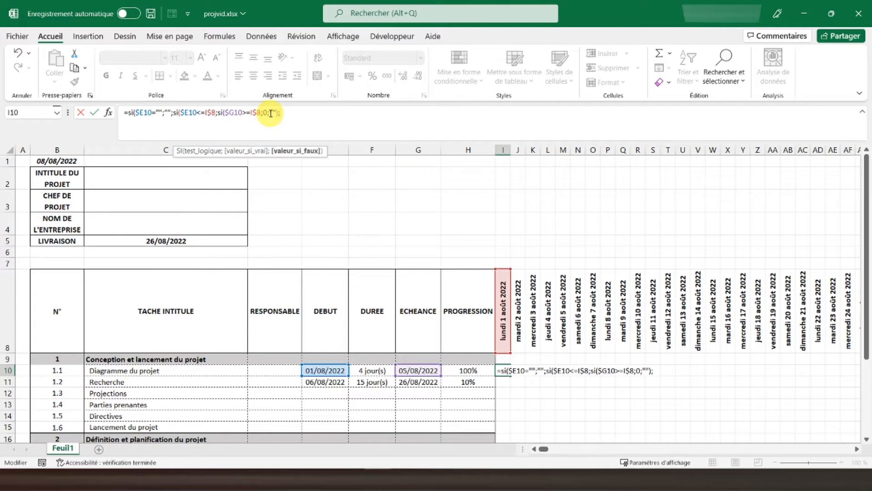
text("")))
key(Return)
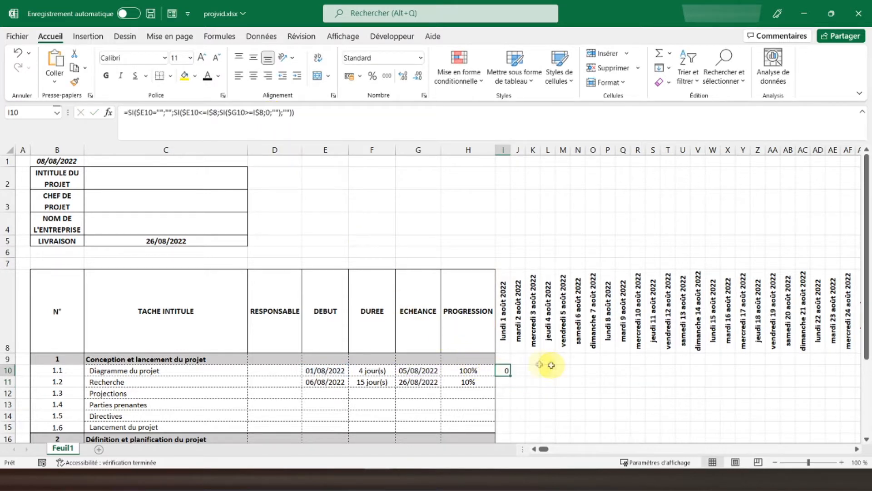
click(318, 371)
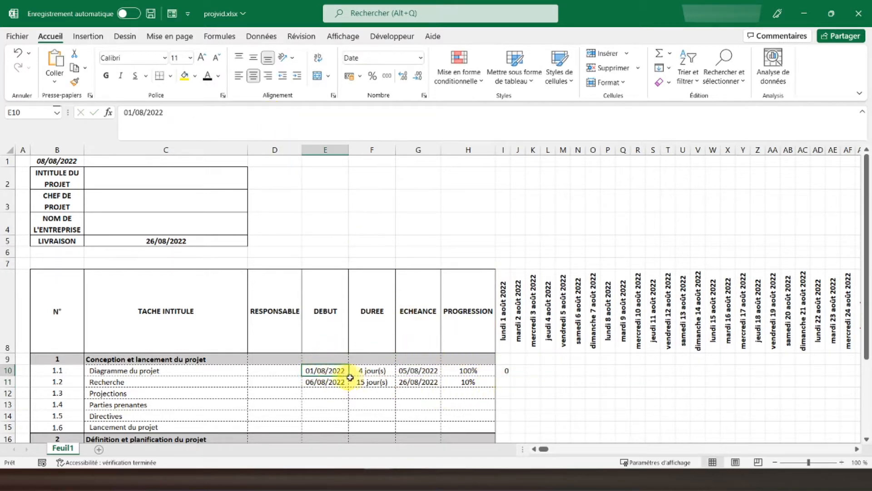
Step: Copy the I10 formula and paste it into range J10:Y13 of the day grid
right_click(508, 370)
click(540, 68)
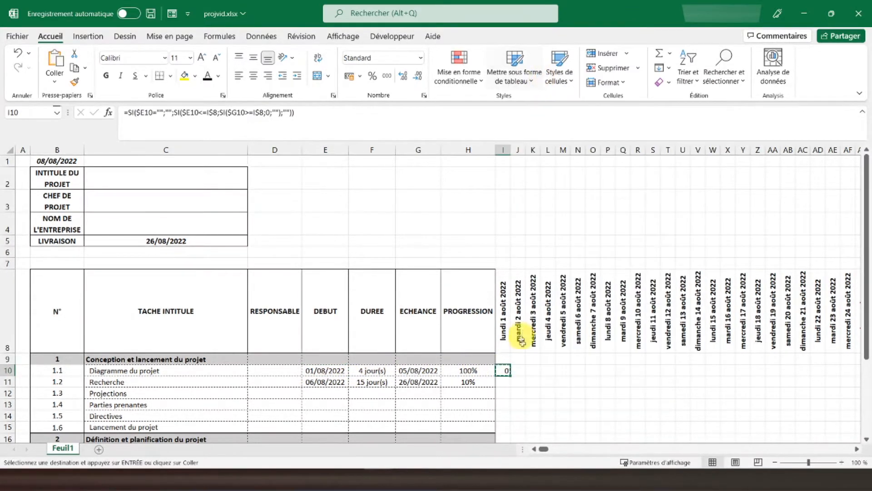
drag(523, 369, 745, 407)
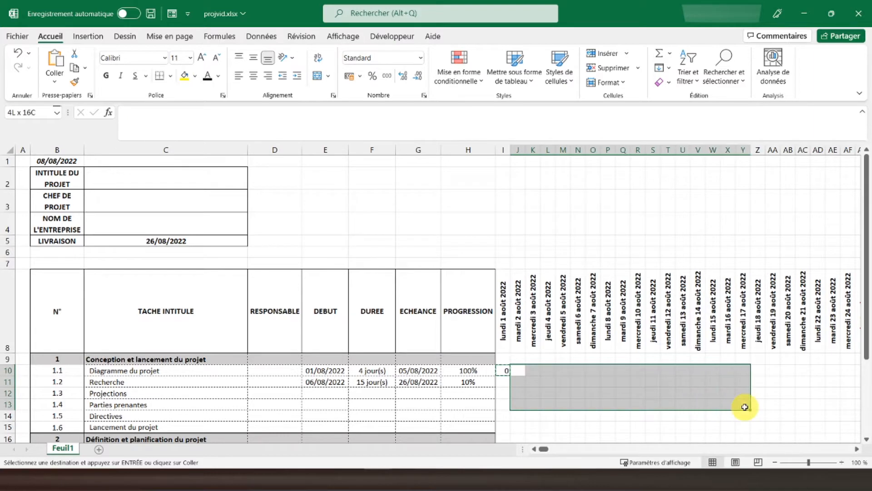
right_click(691, 385)
click(546, 128)
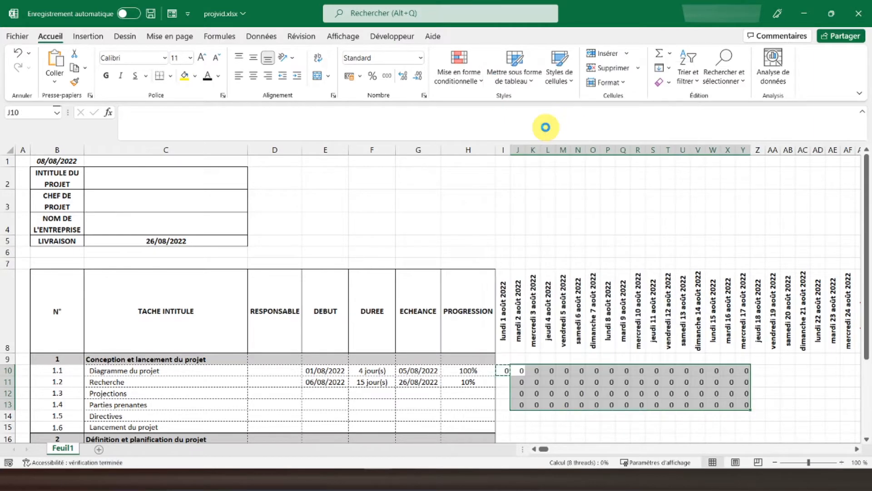
Step: Check the copied formulas in rows 10 and 11 against each task's start date and duration
click(507, 369)
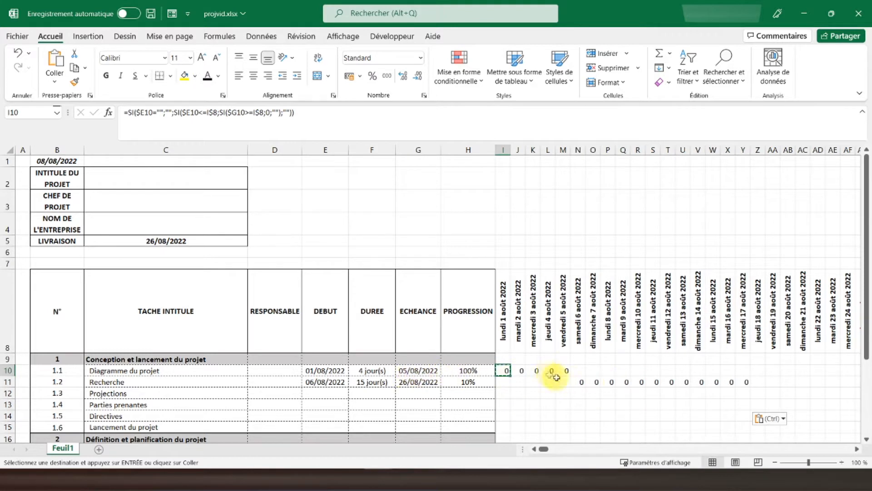
click(608, 381)
click(656, 381)
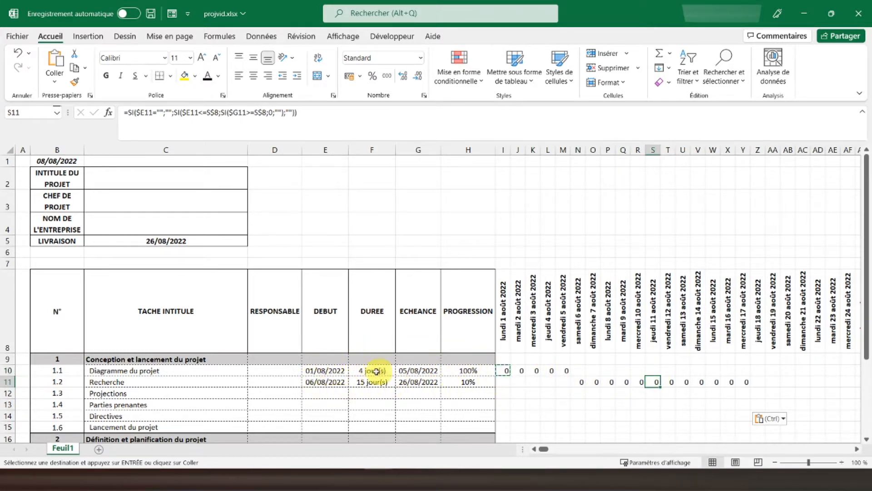
click(323, 382)
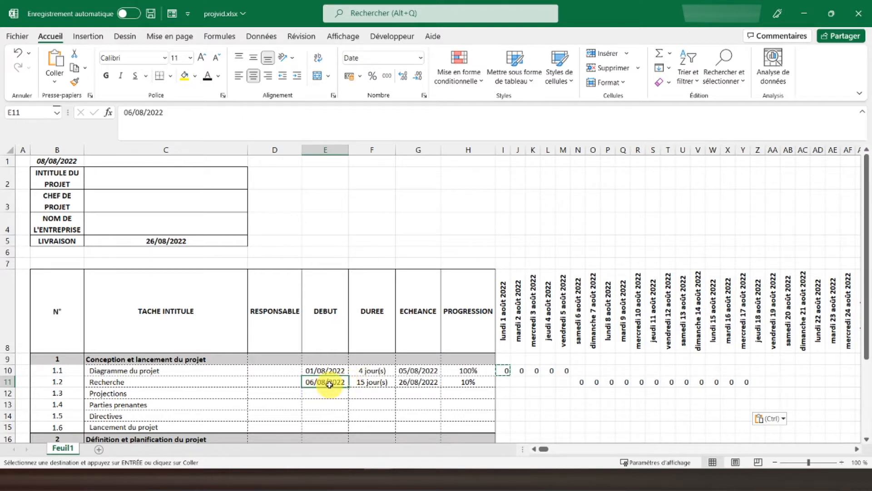
click(582, 382)
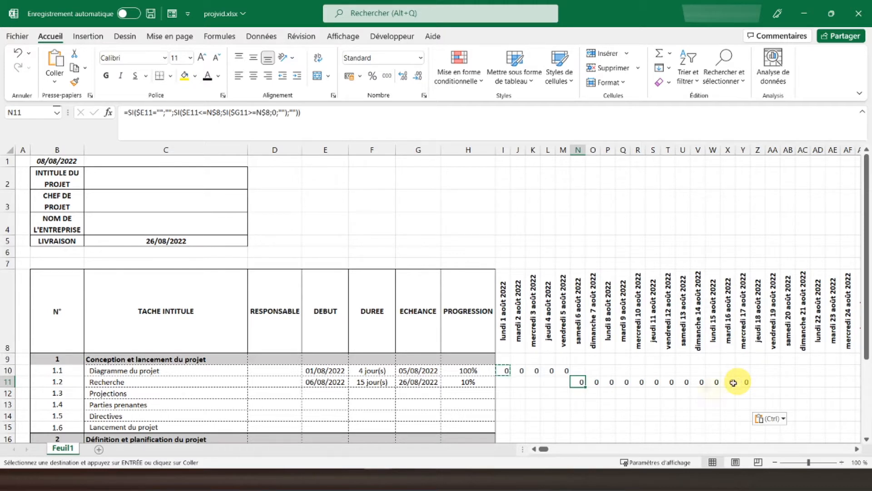
click(578, 370)
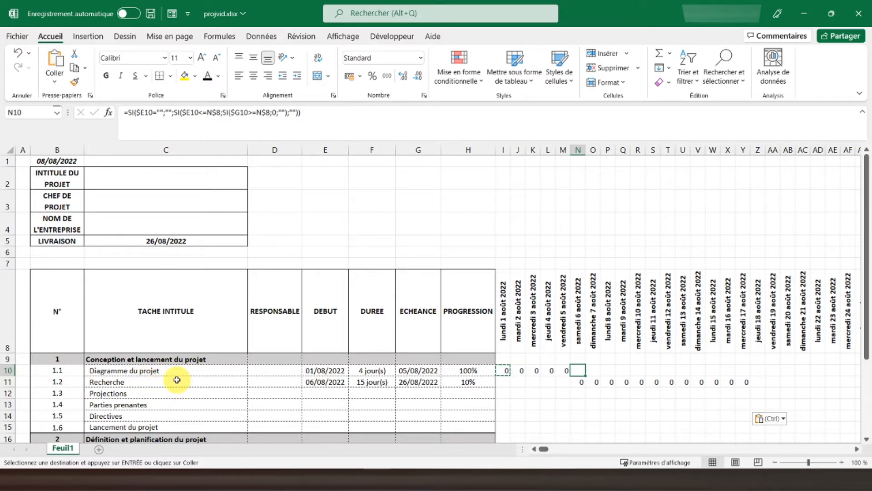
Step: Paste the copied I10 formula into I9, the first day cell of the "Conception et lancement du projet" row
right_click(505, 359)
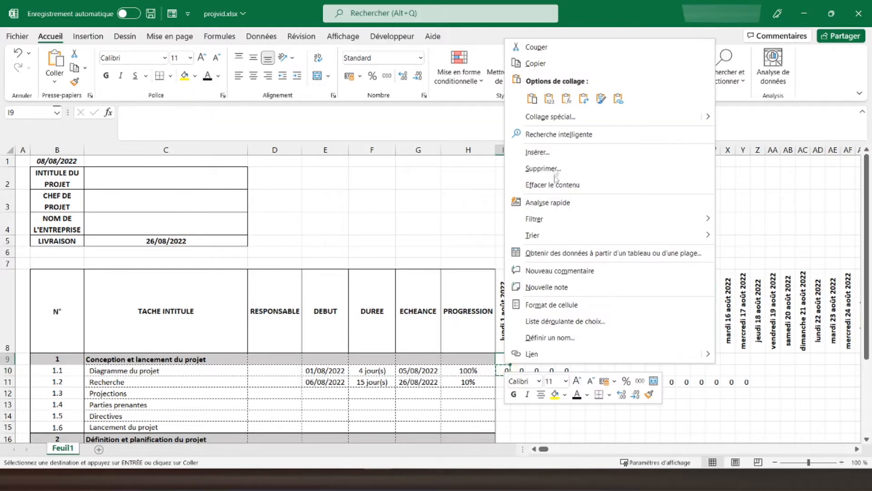
click(560, 93)
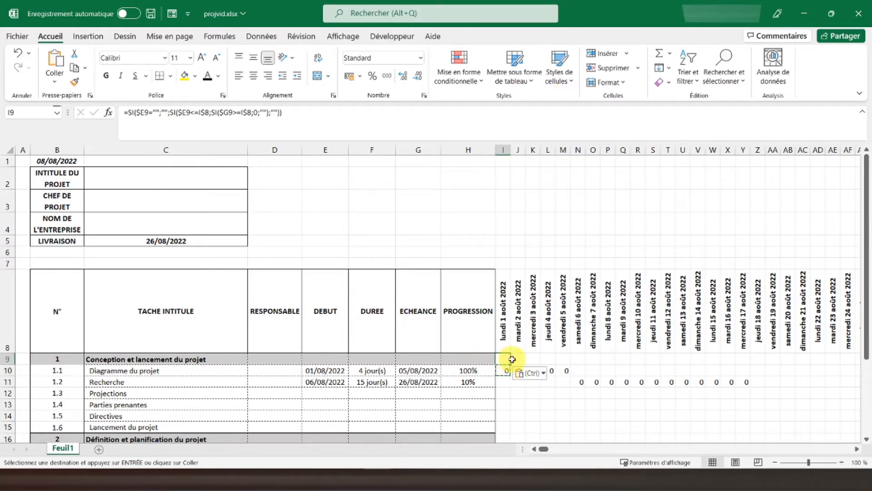
scroll(445, 364, down, 4)
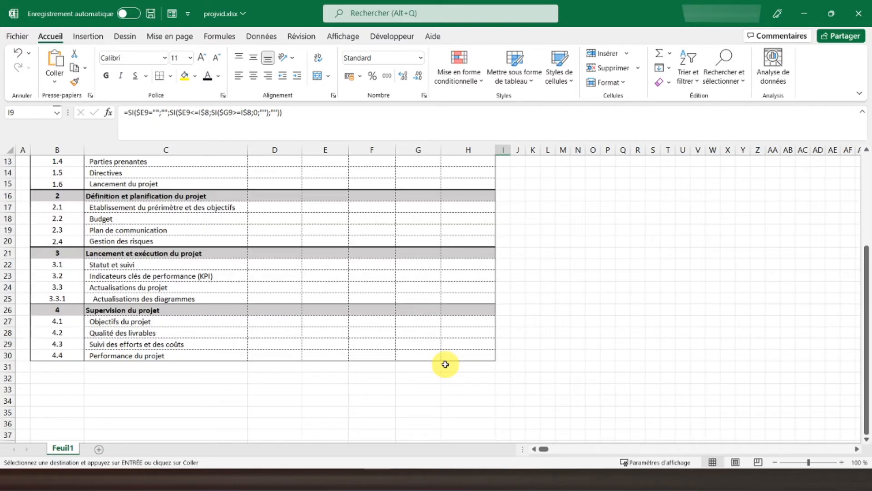
scroll(389, 366, up, 4)
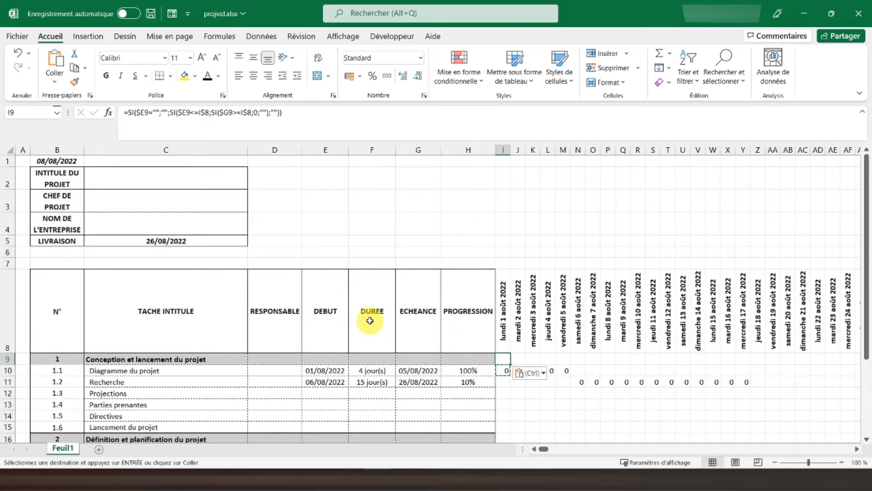
Step: Copy the I10 formula and paste formulas only from I9 to the sheet's last column, down through row 30
click(507, 369)
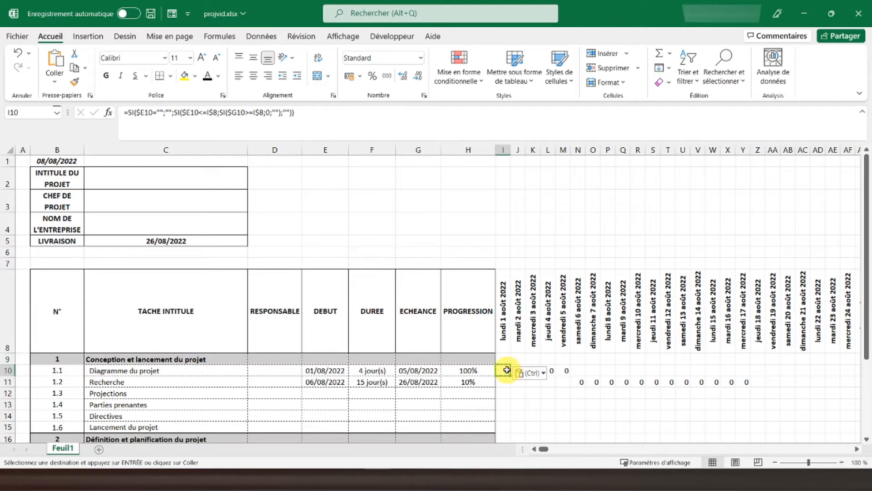
key(Escape)
click(504, 357)
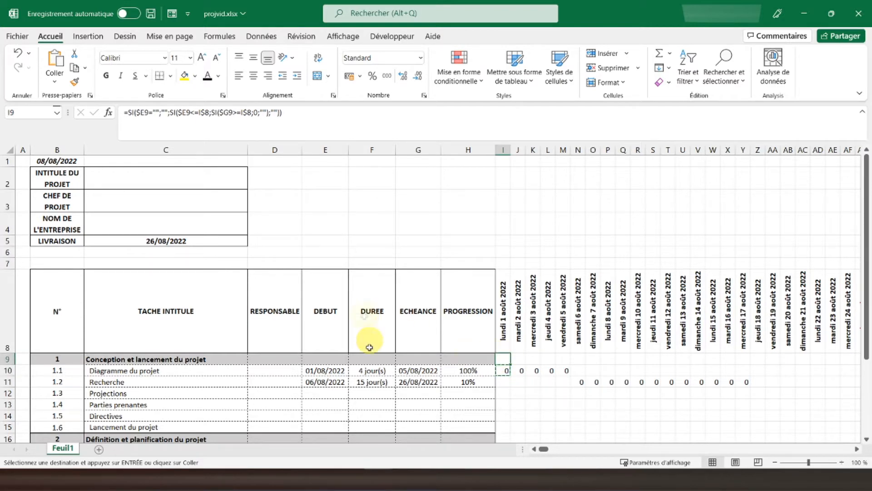
scroll(399, 373, down, 5)
scroll(400, 373, up, 5)
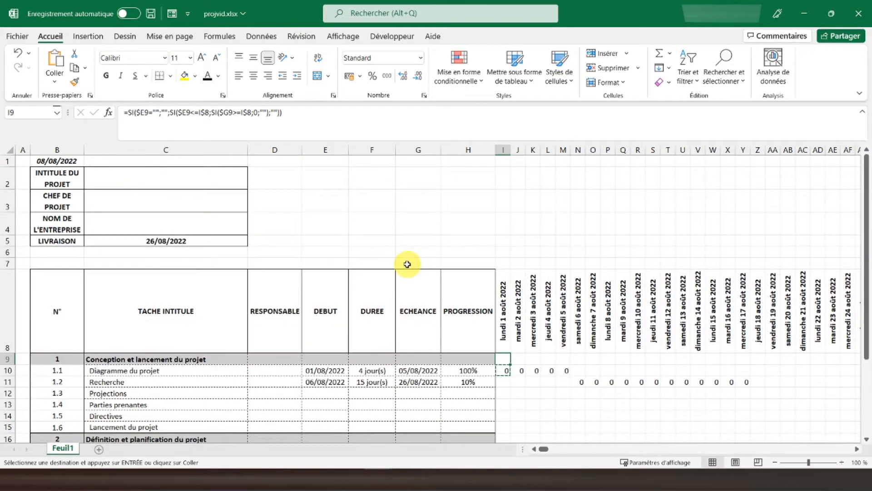
key(ctrl+shift+Right)
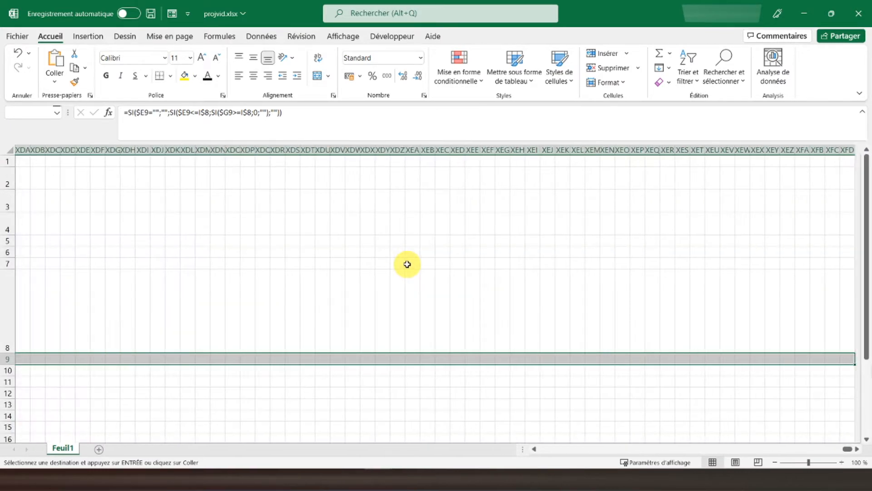
key(shift+Down)
key(shift+Down)
key(shift+Down)
key(shift+Down)
key(shift+Down)
key(shift+Down)
key(shift+Down)
key(shift+Down)
key(shift+Down)
key(shift+Down)
key(shift+Down)
key(shift+Down)
key(shift+Down)
key(shift+Down)
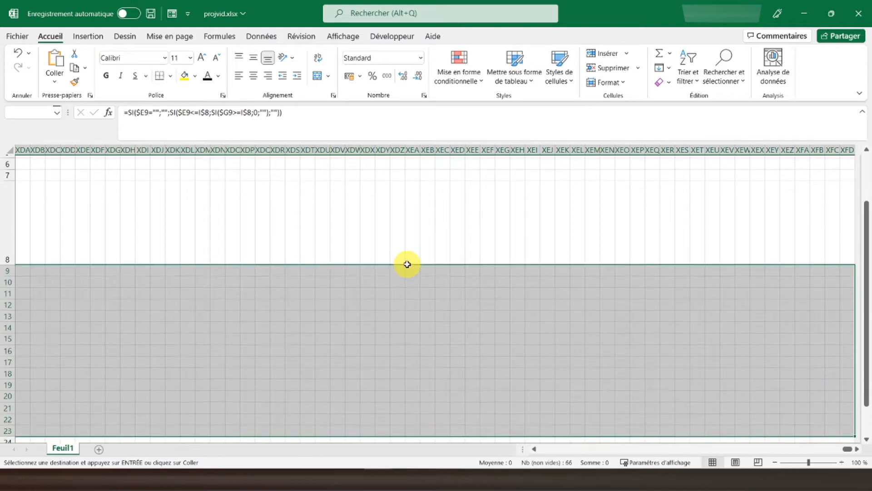
key(shift+Down)
key(shift+Down)
key(shift+Down)
key(shift+Down)
key(shift+Down)
key(shift+Down)
key(shift+Down)
key(ctrl+v)
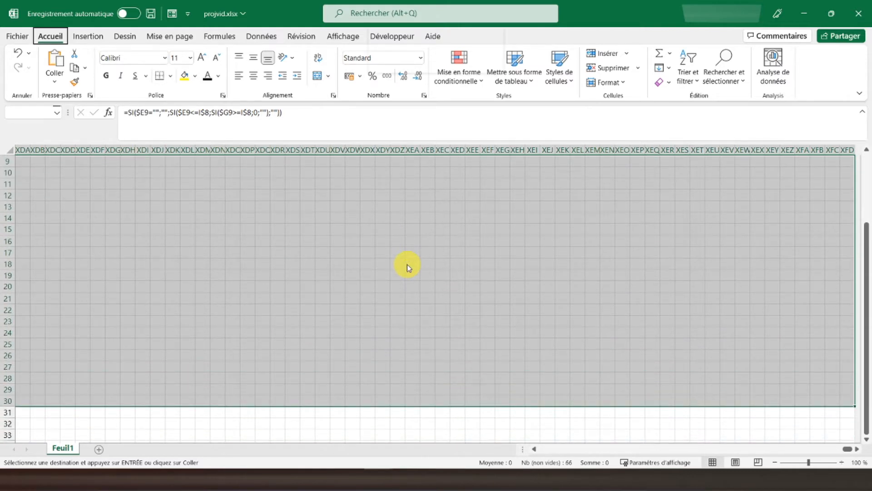
key(ctrl+alt+v)
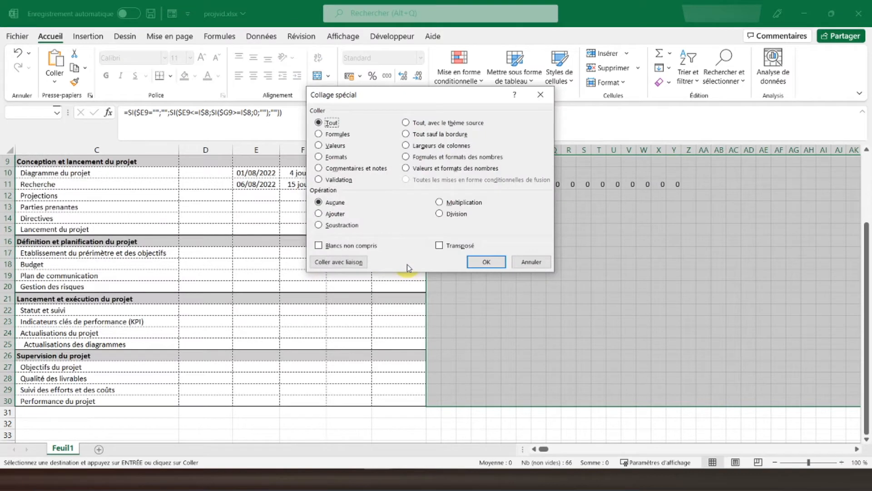
click(342, 134)
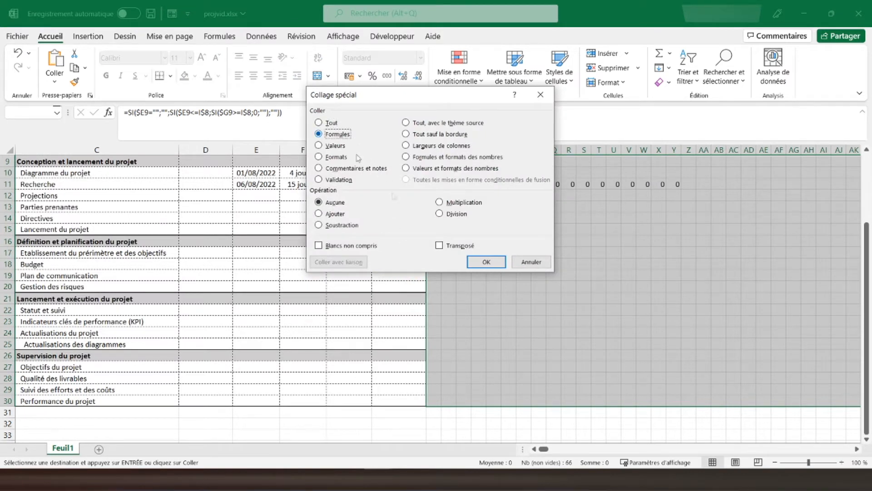
click(486, 262)
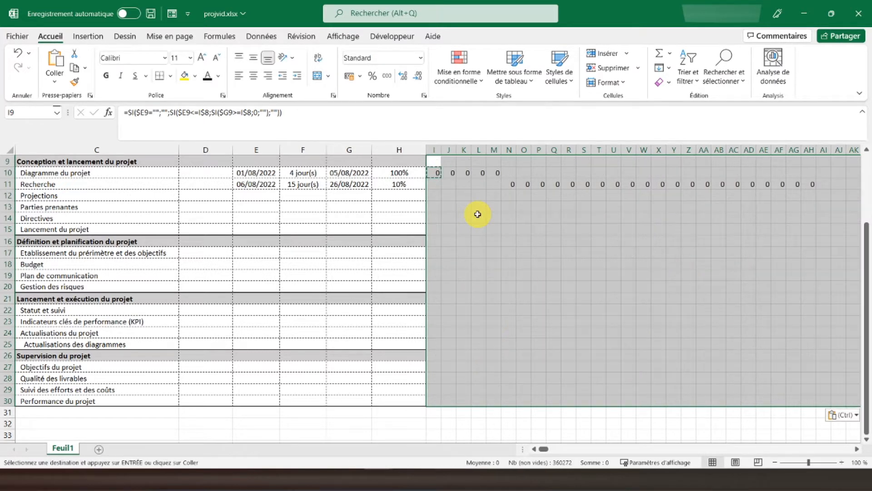
Step: Set the Projections task's start date to 27/08/2022 and its duration to 2 days
scroll(477, 214, up, 1)
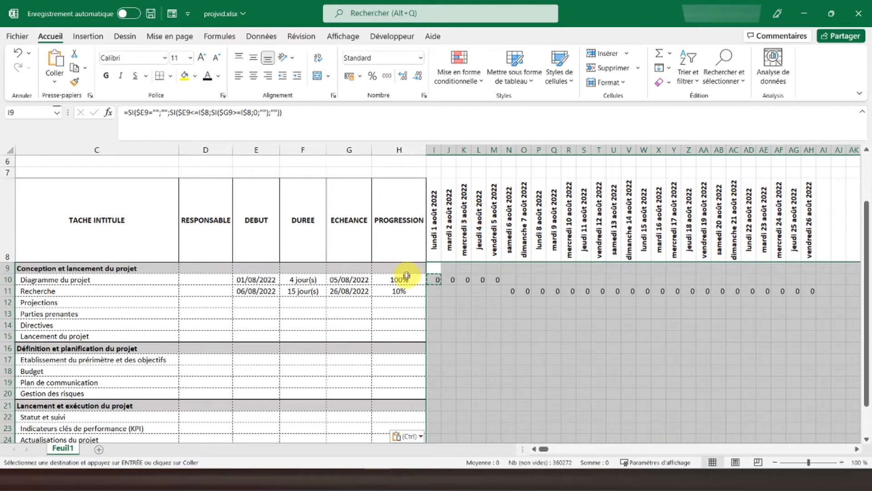
click(411, 280)
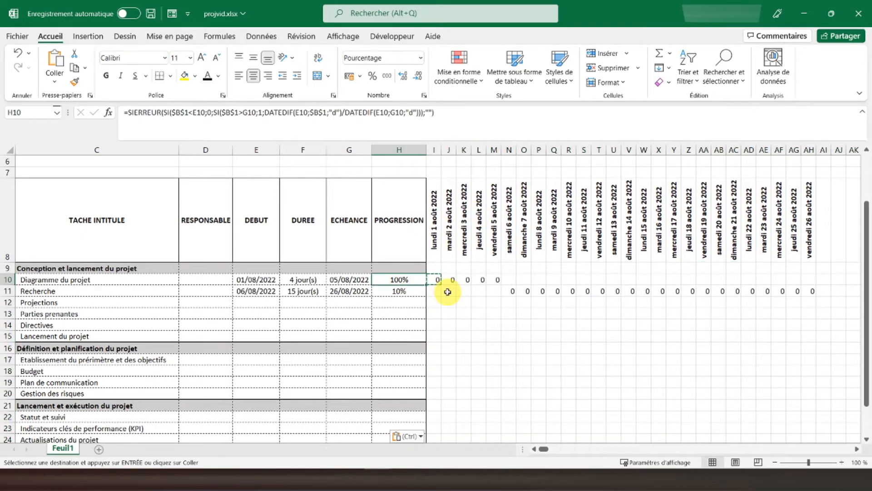
click(251, 302)
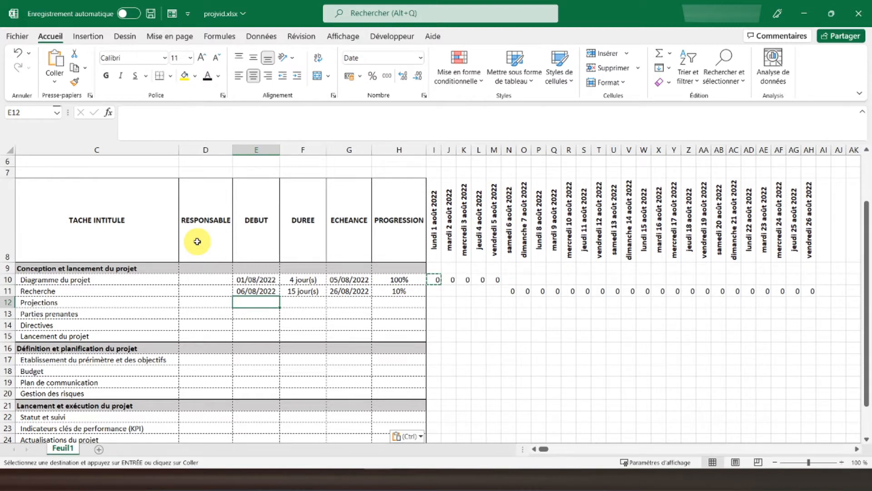
text(27/08/2022)
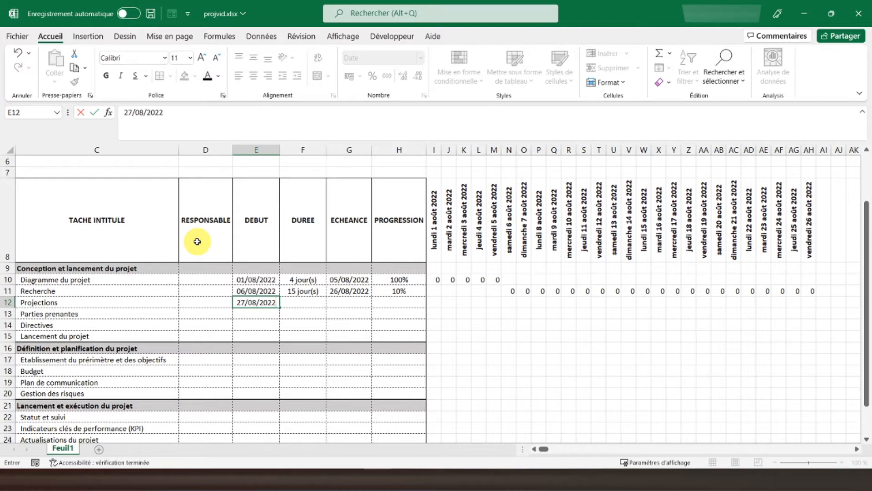
key(Return)
key(Up)
key(Right)
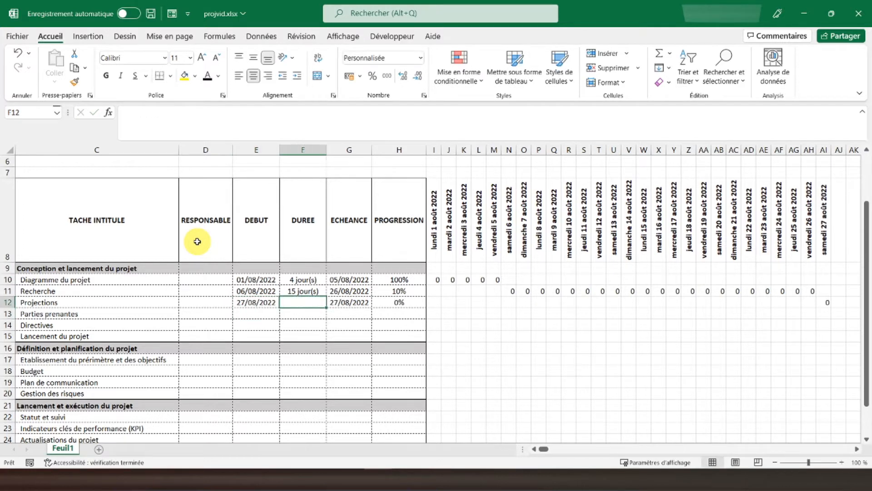
text(2)
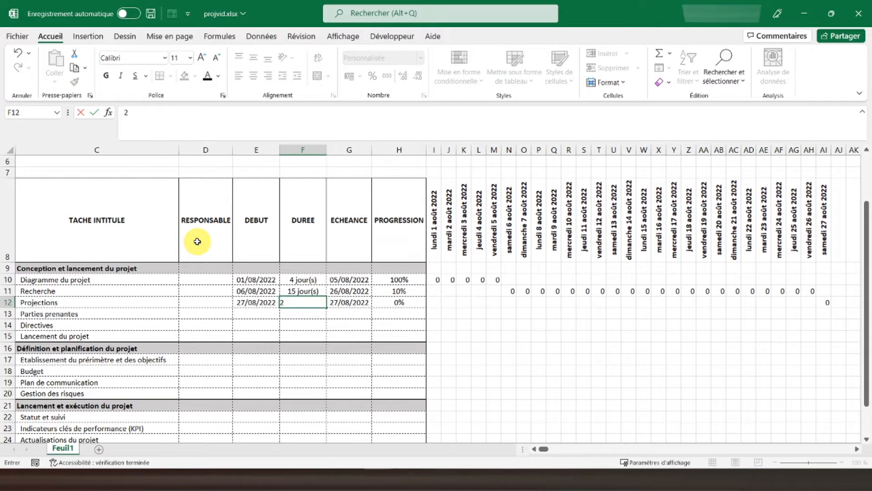
key(Return)
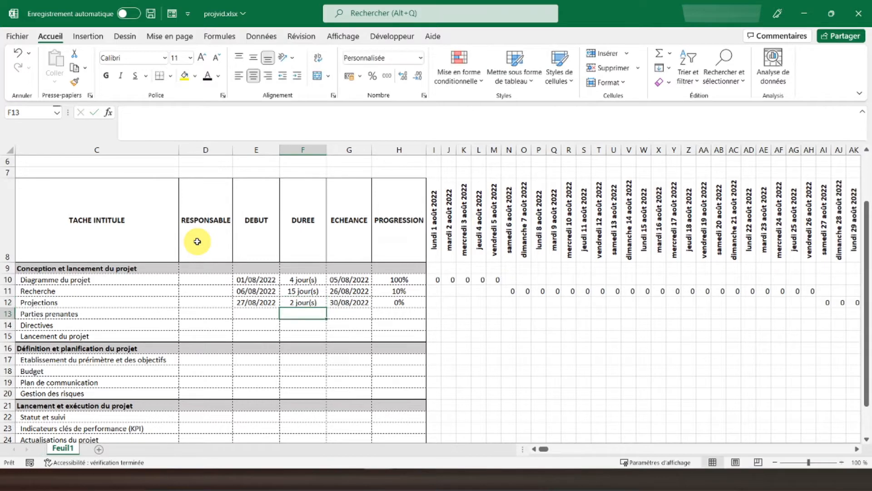
Step: Examine the Projections task's marked days and the date headers in row 8 back to the table's first columns
click(827, 302)
key(Right)
key(Right)
key(Right)
key(Left)
key(Up)
key(Up)
key(Up)
key(Up)
key(Left)
key(Left)
key(Left)
key(Left)
key(Left)
key(Left)
key(Left)
key(Left)
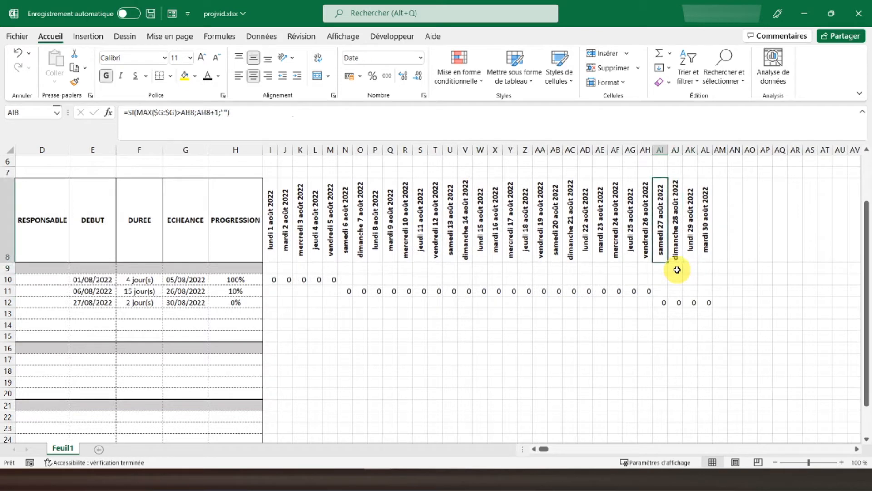
key(Left)
key(Left)
key(Left)
key(Left)
key(Left)
key(Left)
key(Left)
key(Left)
key(Left)
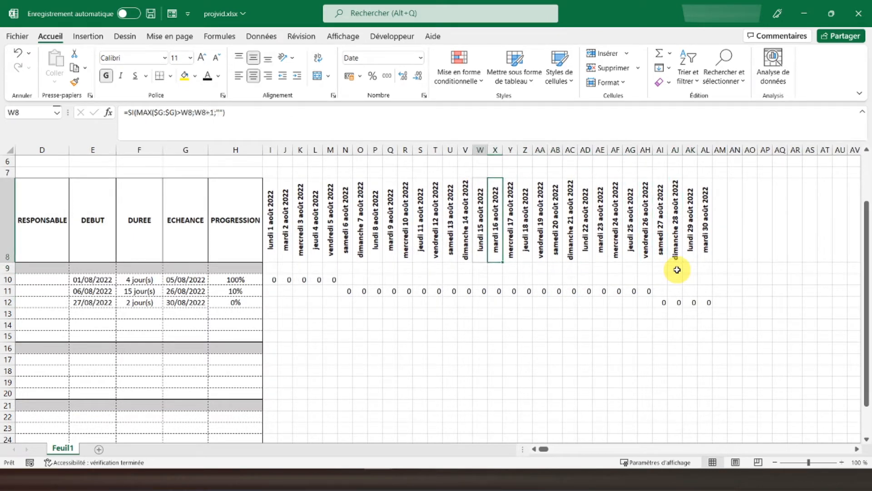
key(Left)
key(Left)
key(Left)
key(Left)
key(Left)
key(Left)
key(Left)
key(Left)
key(Left)
key(Left)
key(Left)
key(Left)
key(Left)
key(Left)
key(Left)
key(Left)
key(Left)
key(Left)
key(Left)
key(Right)
key(Right)
key(Right)
key(Right)
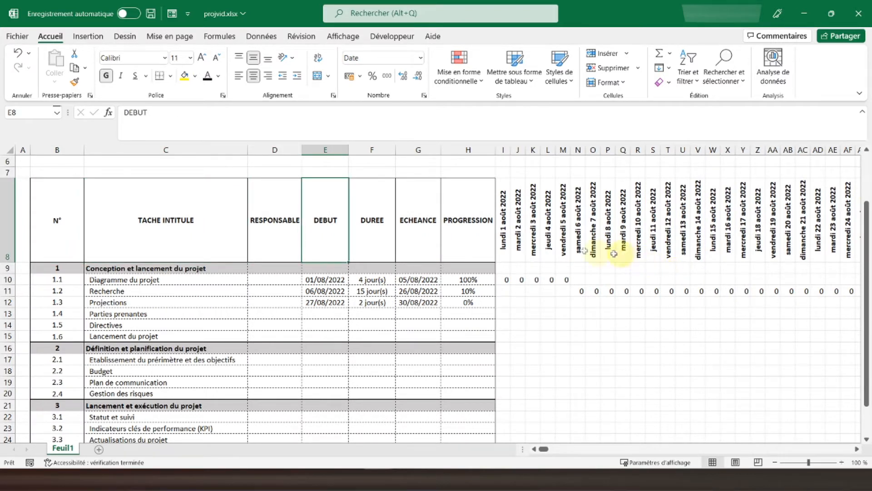
Step: Start a formula-based conditional formatting rule on cell I8 with the formula =I$8=$B$1
click(502, 232)
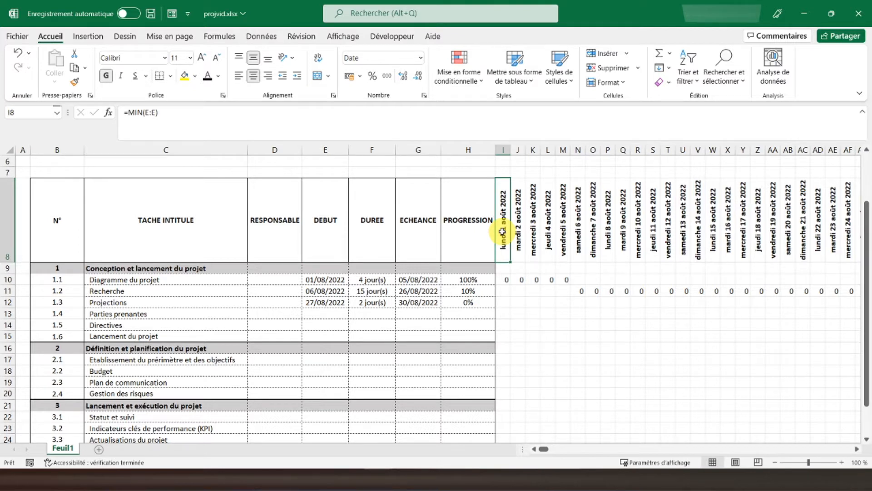
click(453, 77)
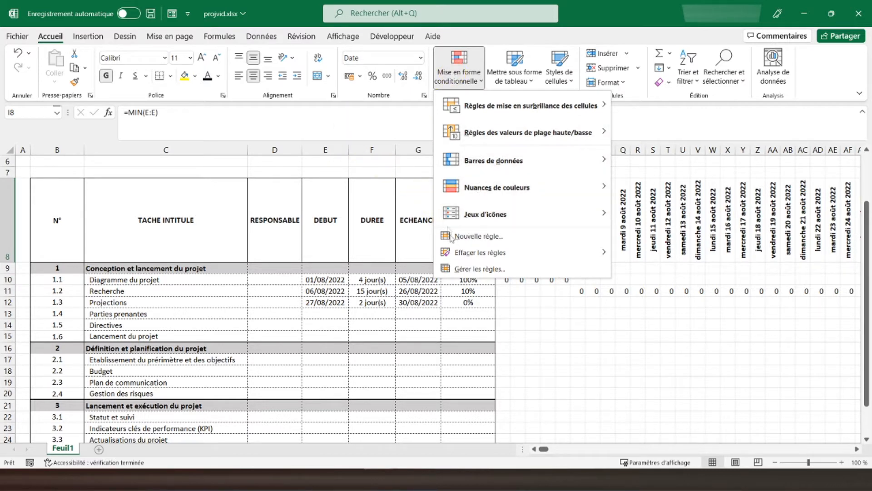
click(479, 237)
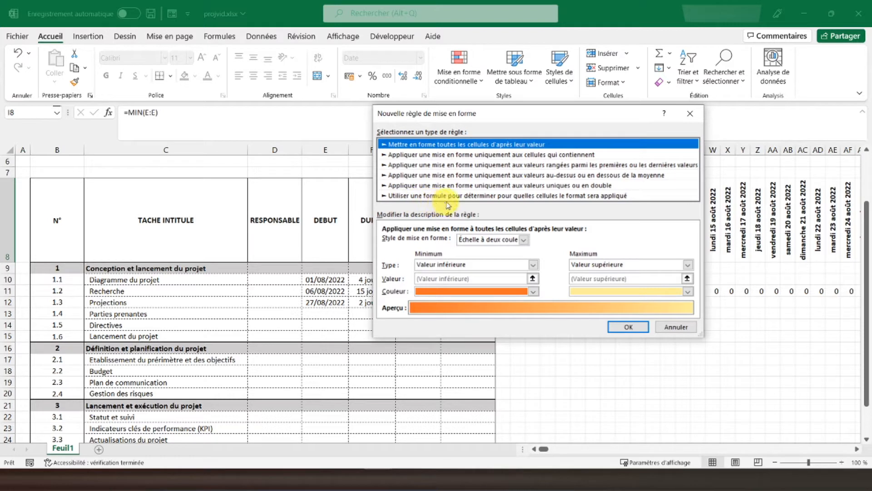
click(607, 196)
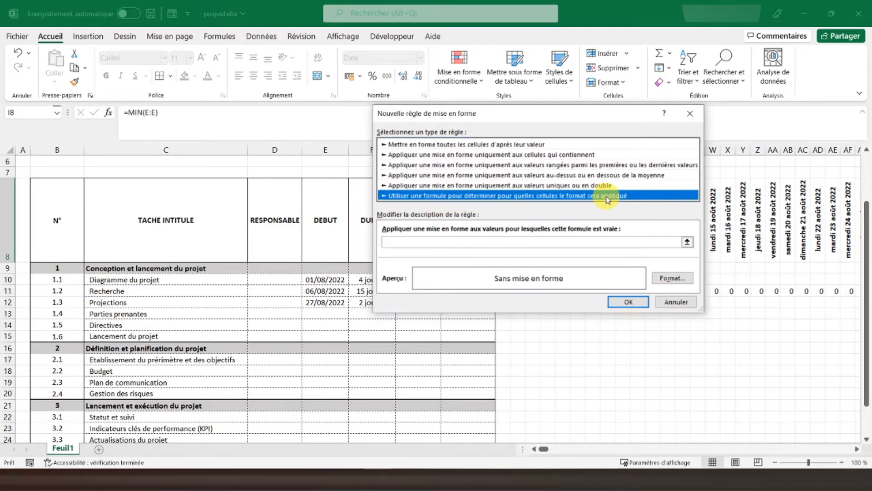
click(452, 245)
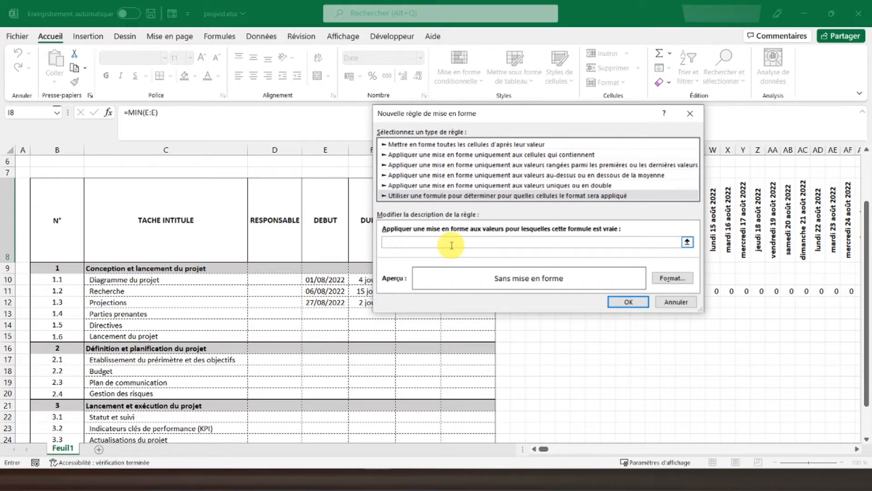
text(=)
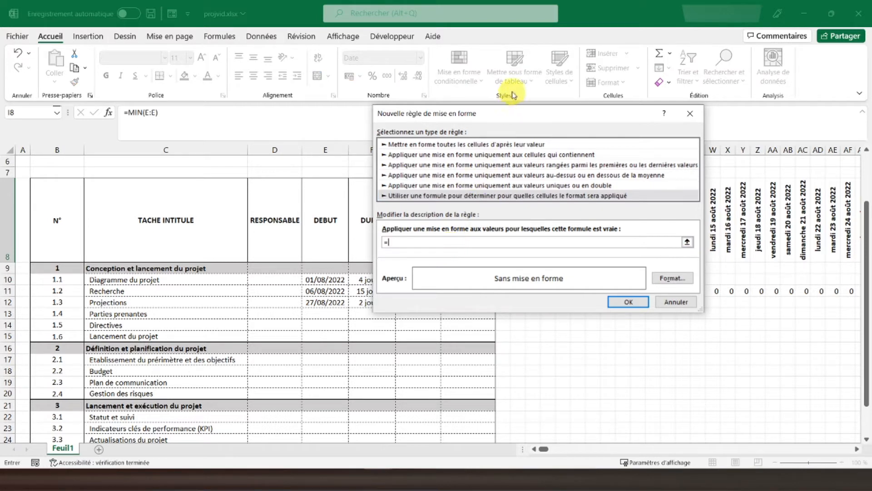
drag(518, 113, 297, 164)
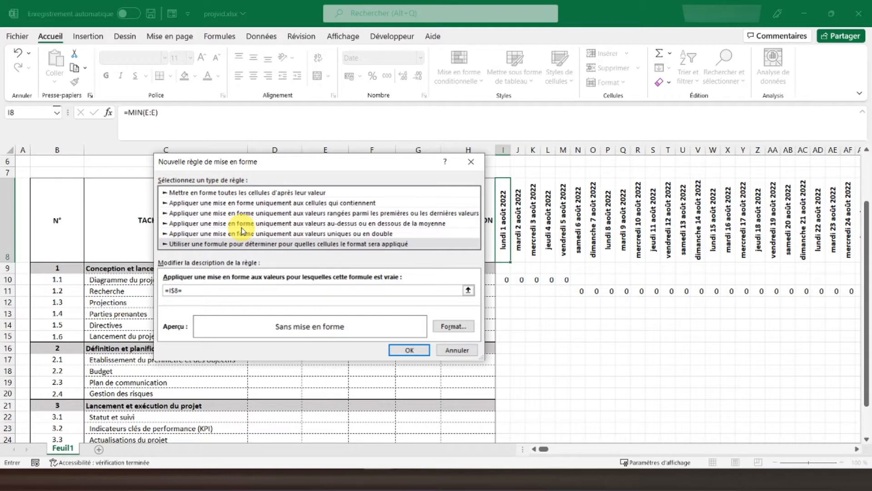
scroll(91, 244, up, 2)
click(54, 161)
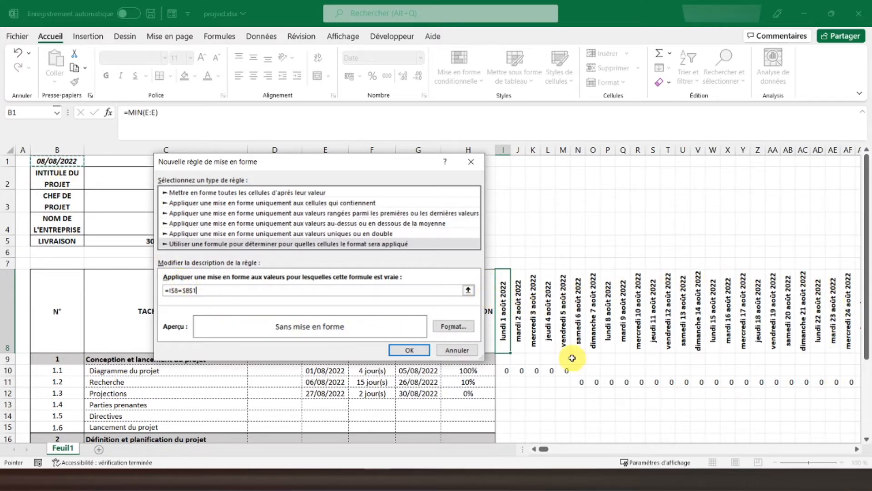
Step: Give the current-date rule a red background fill and create it
click(464, 331)
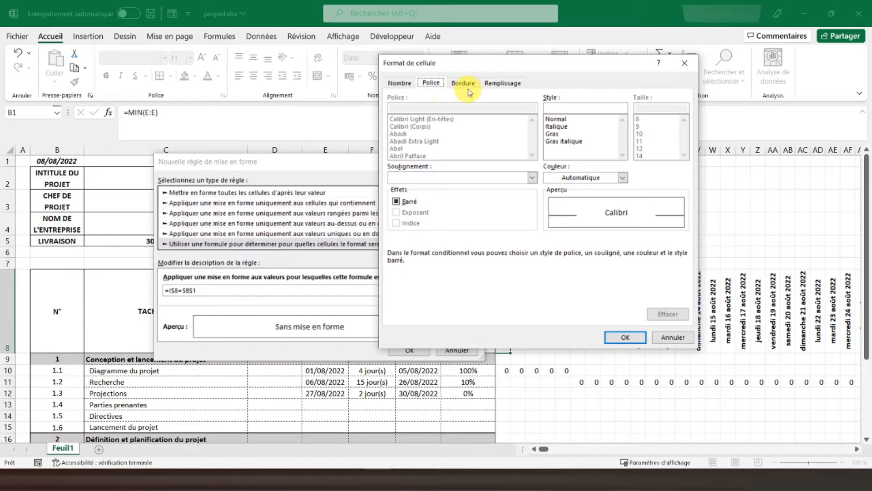
click(504, 84)
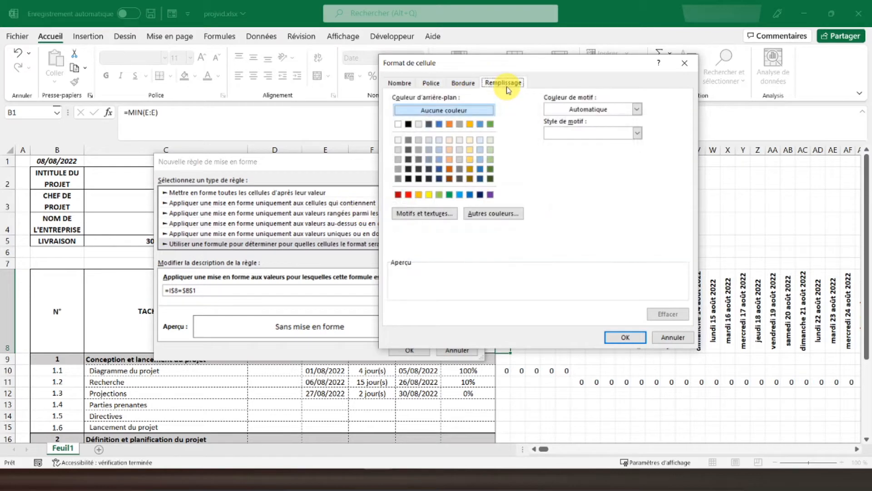
click(409, 195)
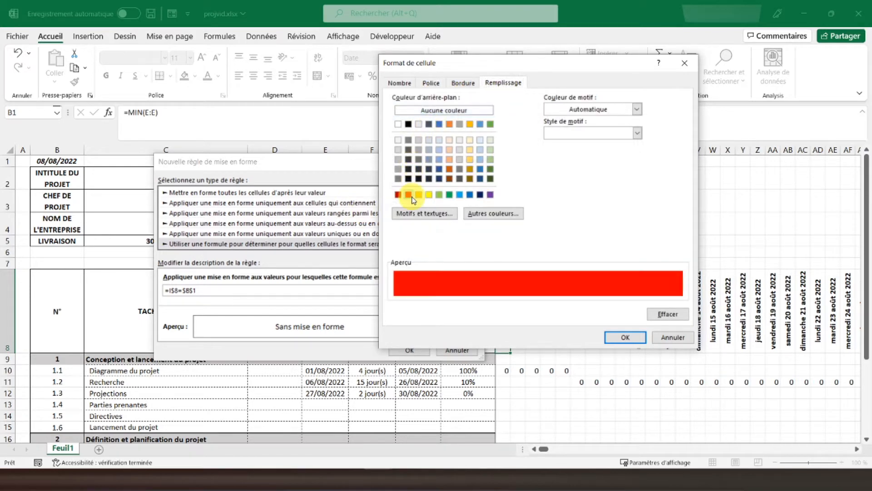
click(619, 337)
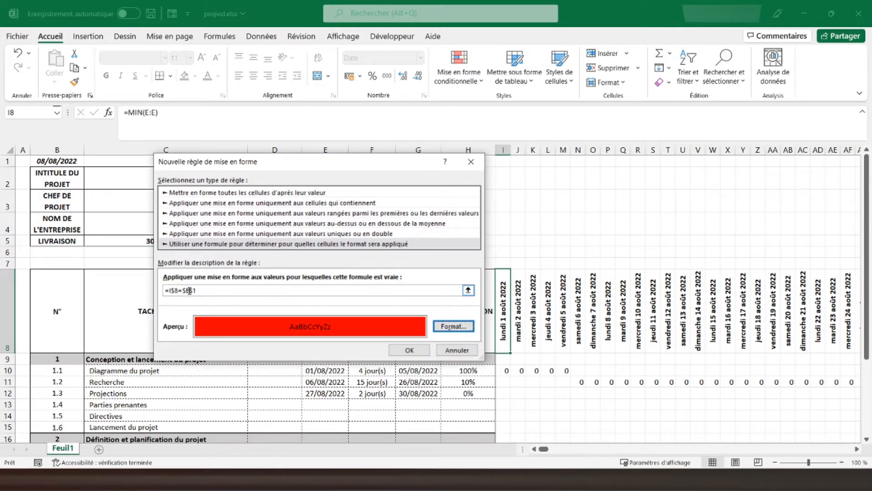
click(409, 350)
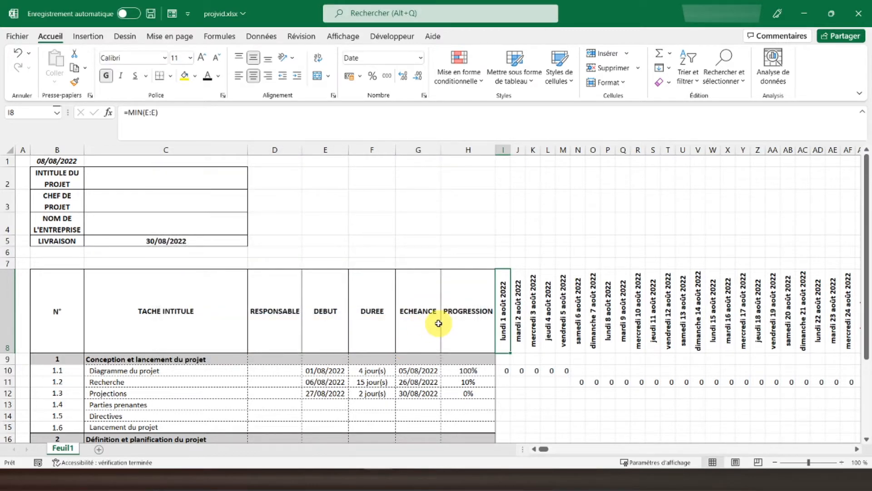
Step: Extend the red current-date rule's applied range to =$I$8:$XFD$30
click(480, 268)
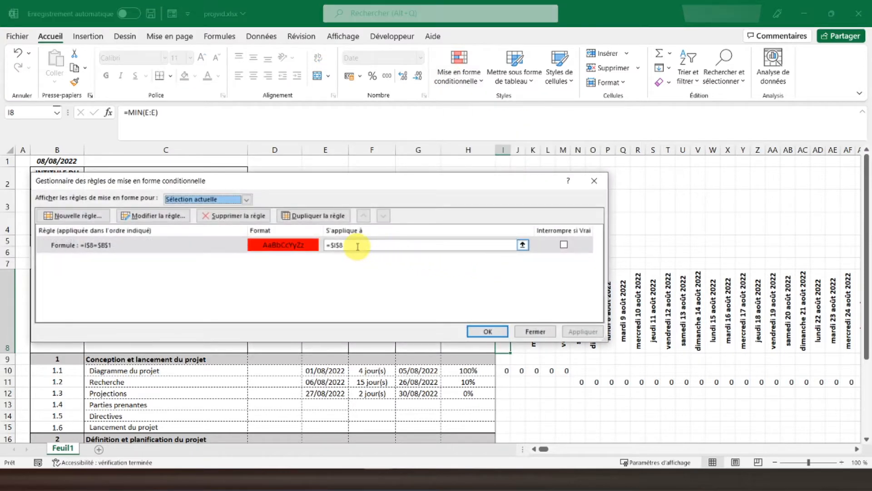
click(357, 246)
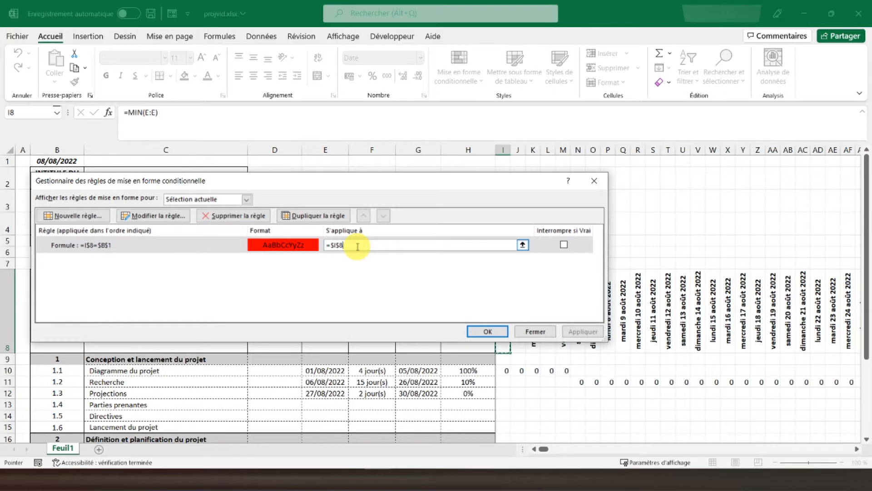
text(:)
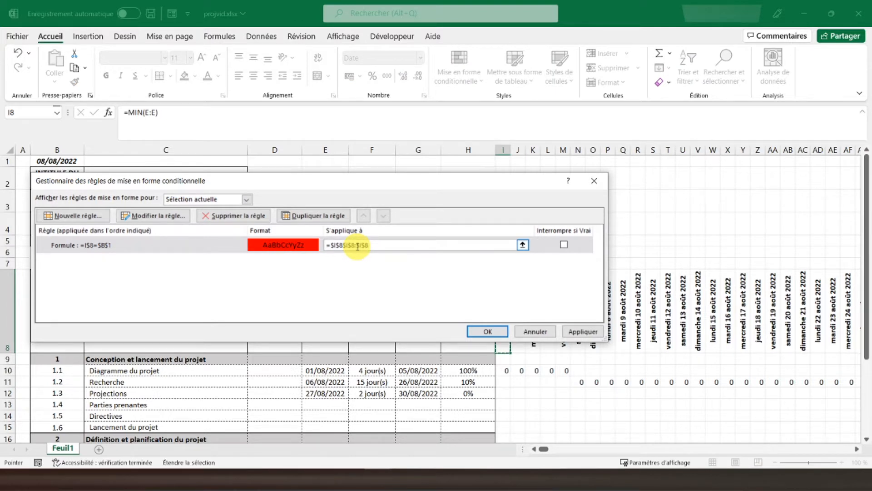
text($I$8$XFD$30)
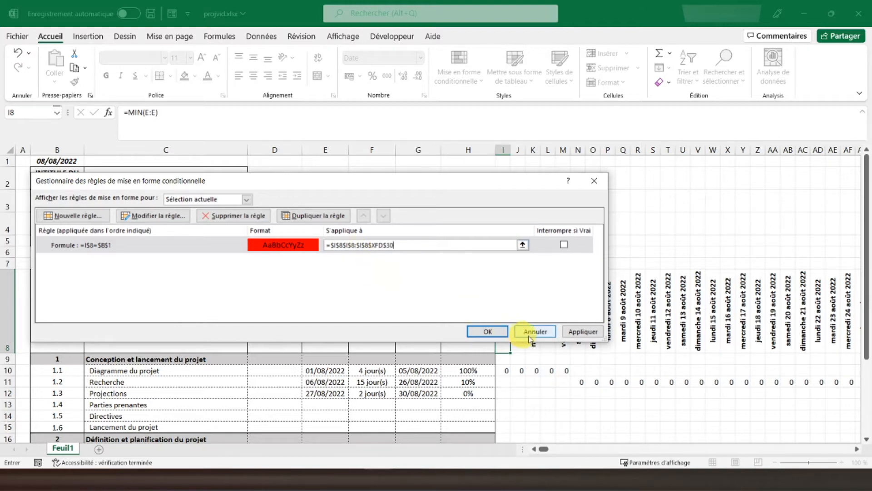
click(574, 335)
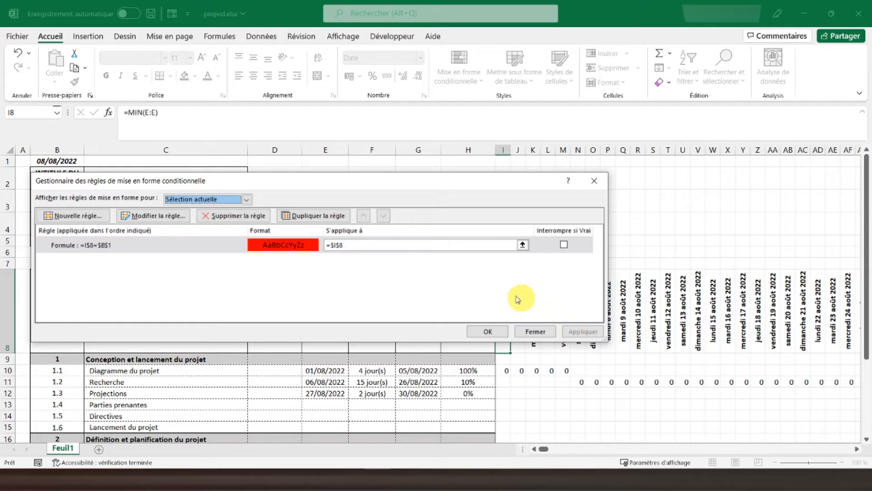
click(362, 247)
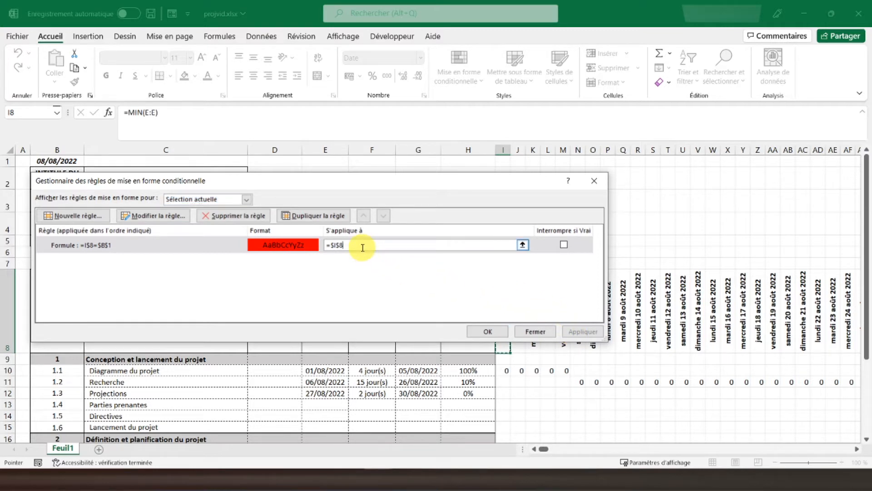
key(F8)
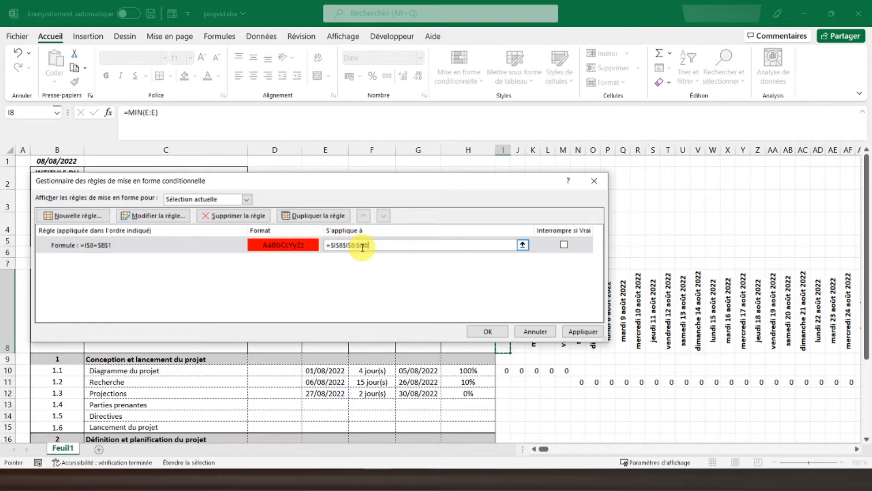
drag(381, 245, 342, 244)
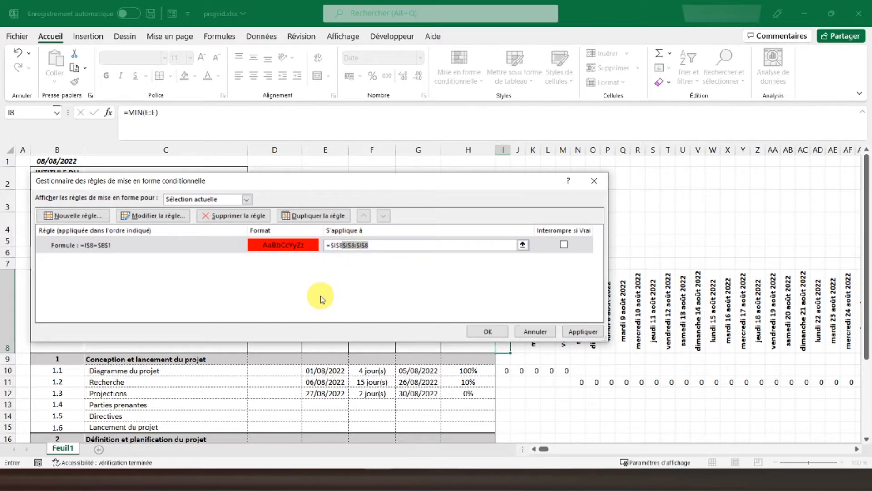
text(:$XFD)
text($30)
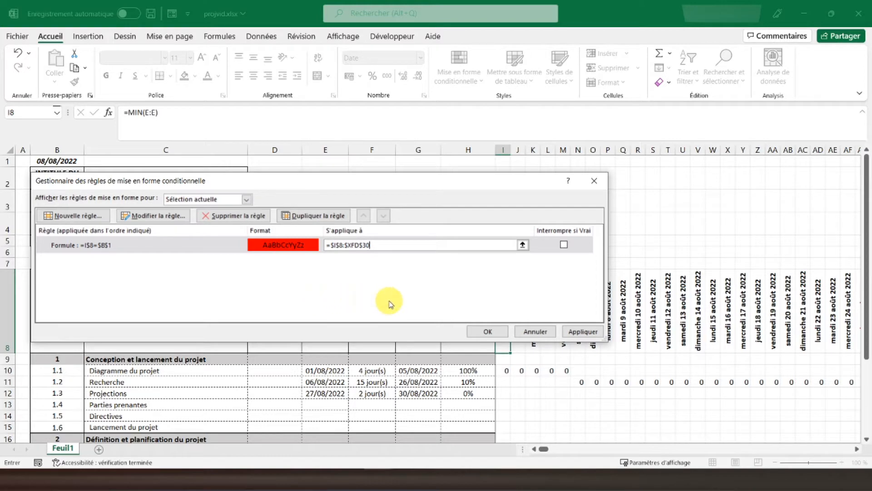
click(489, 333)
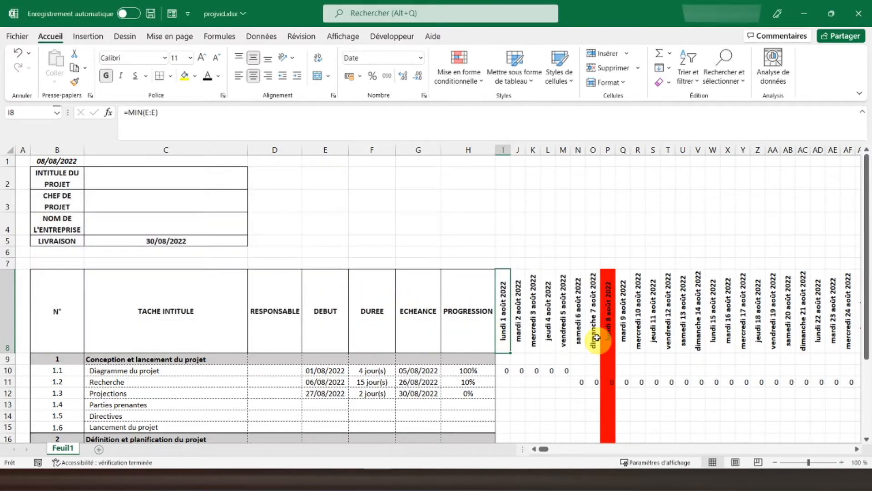
click(607, 310)
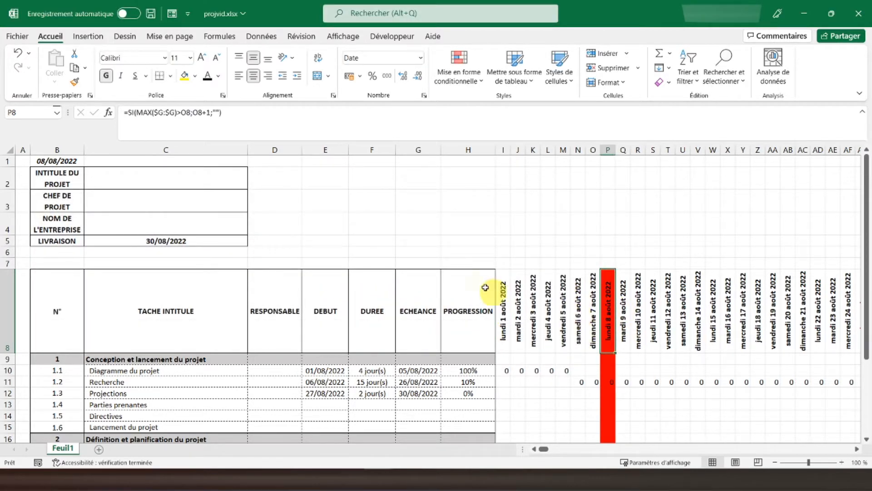
scroll(587, 315, down, 1)
scroll(586, 313, down, 3)
scroll(586, 313, up, 3)
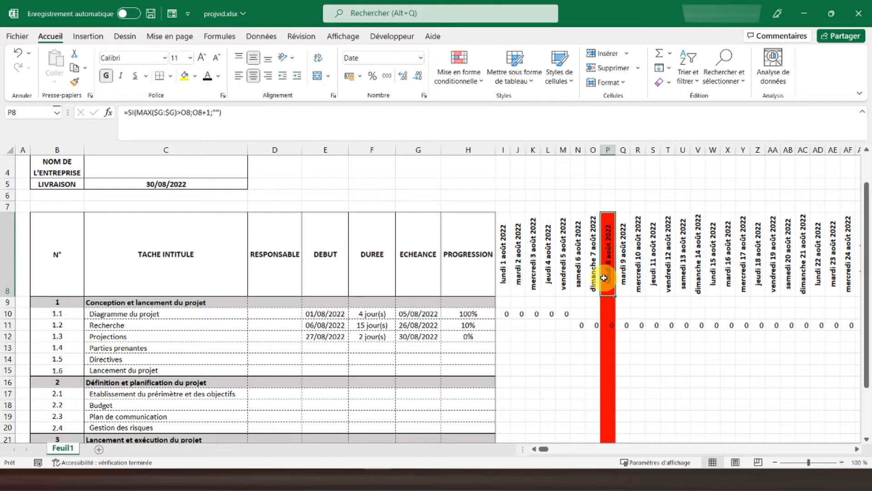
scroll(604, 278, up, 1)
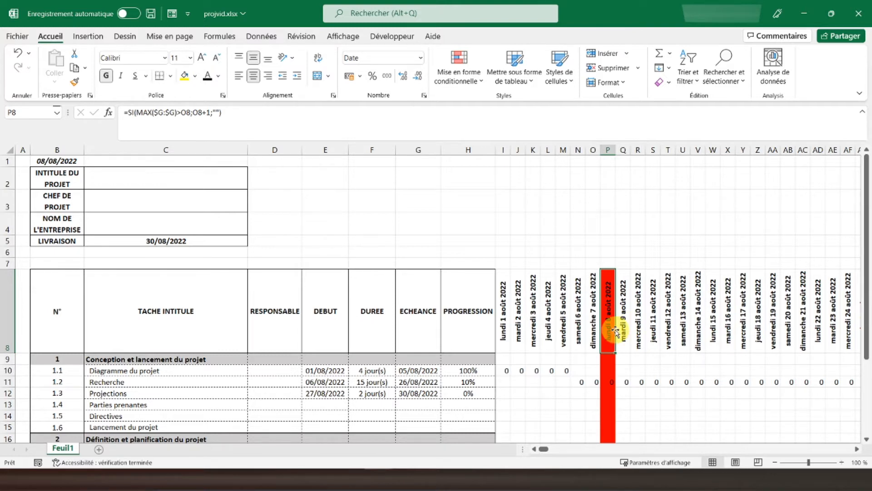
Step: Start another formula-based formatting rule on I8, opening an OU test with the Sunday condition joursem(I$8;2)=7
click(504, 325)
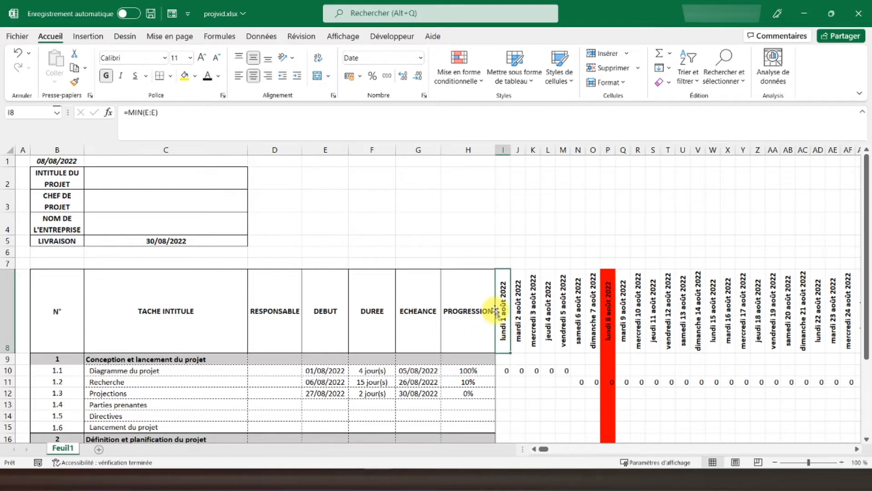
click(466, 84)
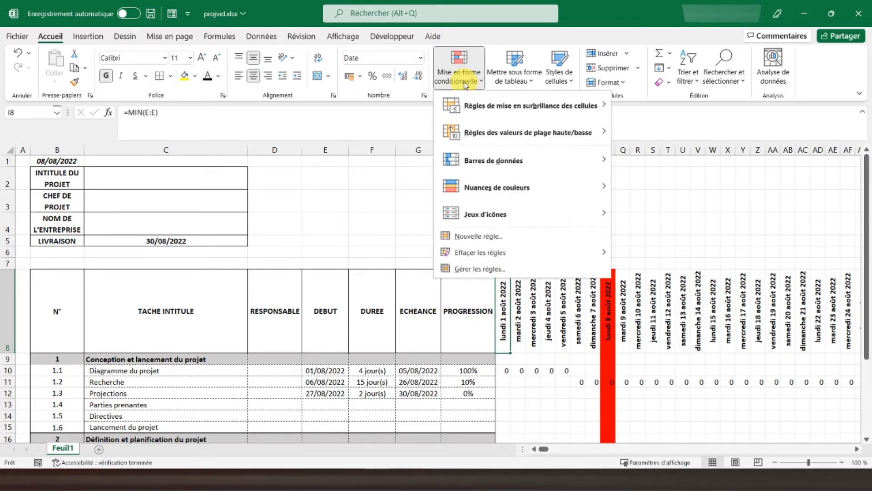
click(478, 235)
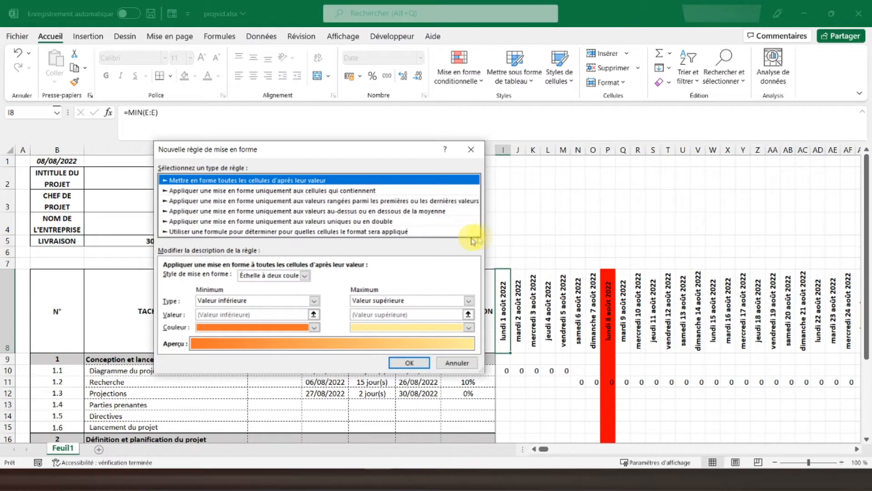
click(336, 232)
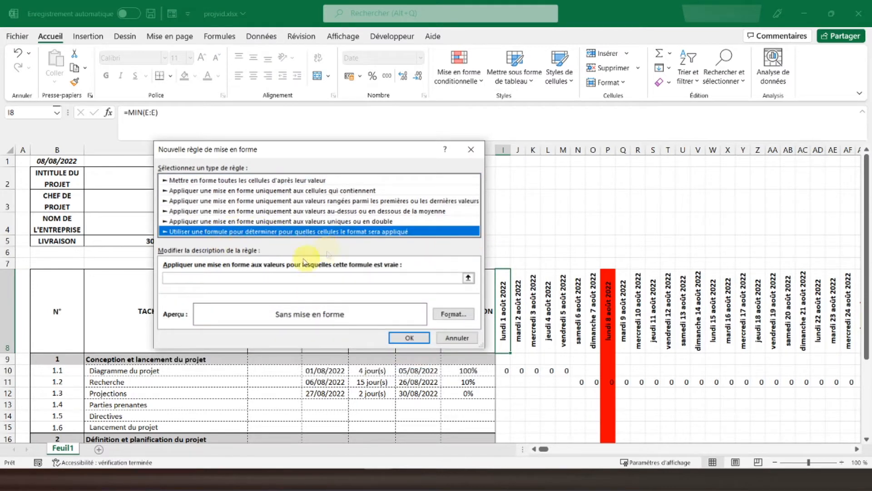
click(237, 280)
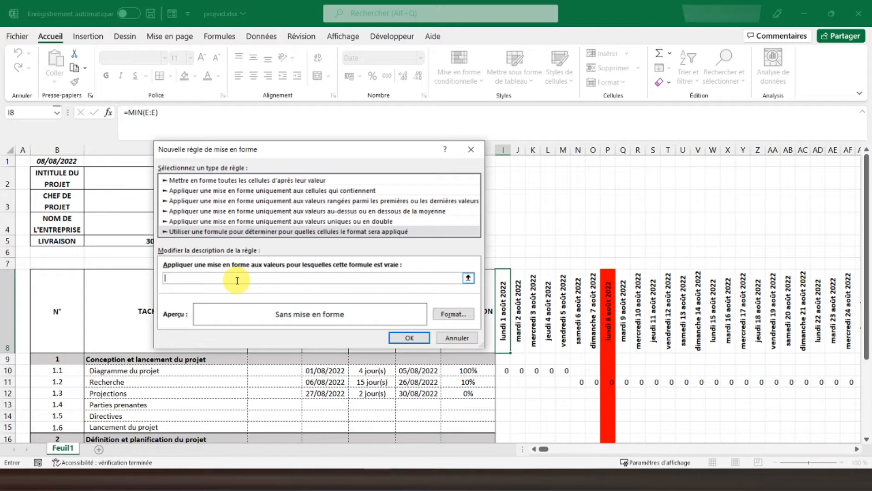
text(=)
key(BackSpace)
text(=ou(joursem)
text((I$8;2)=7)
text(;)
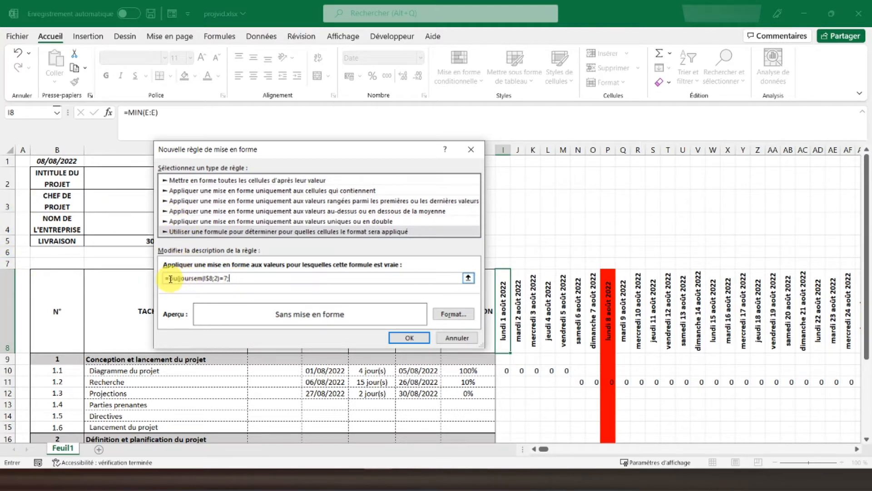
Step: Complete the weekend rule's formula with the Saturday condition as =ou(joursem(I$8;2)=7;joursem(I$8;2)=6)
drag(178, 278, 229, 277)
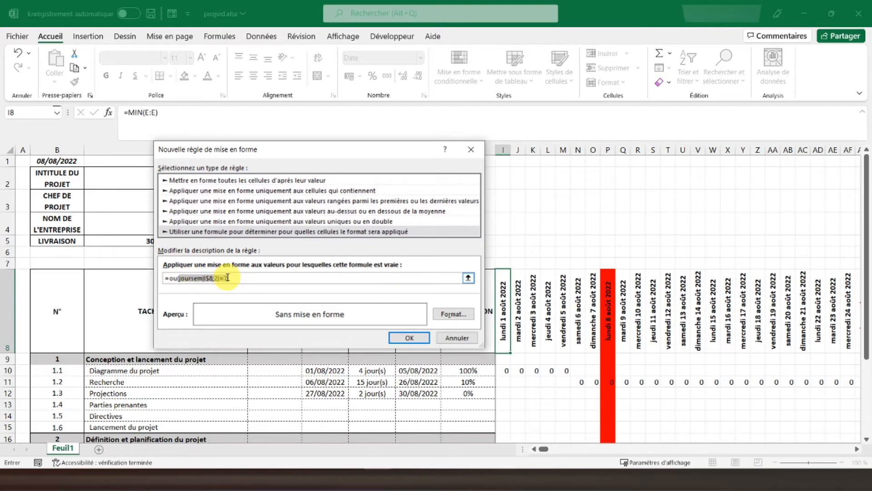
click(231, 278)
text(;)
text(joursem(I$8;2)=7)
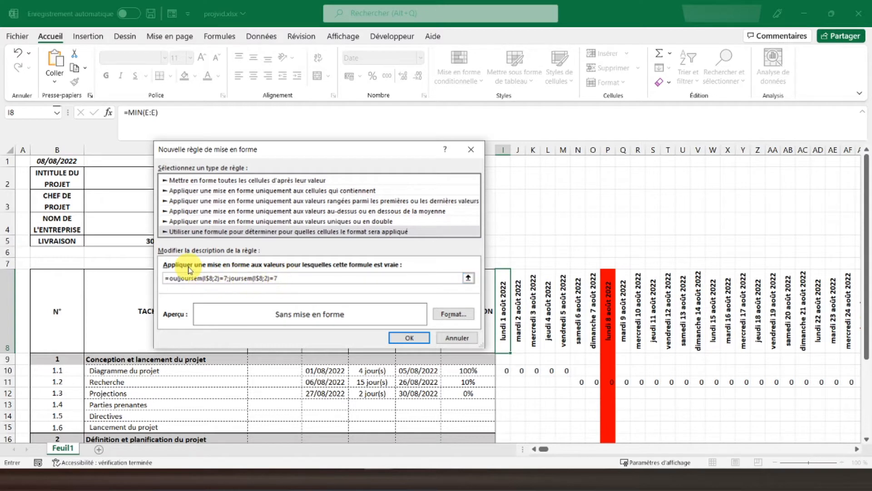
key(BackSpace)
text(6)
text())
Step: Give the weekend rule a light grey background fill and create it
click(450, 314)
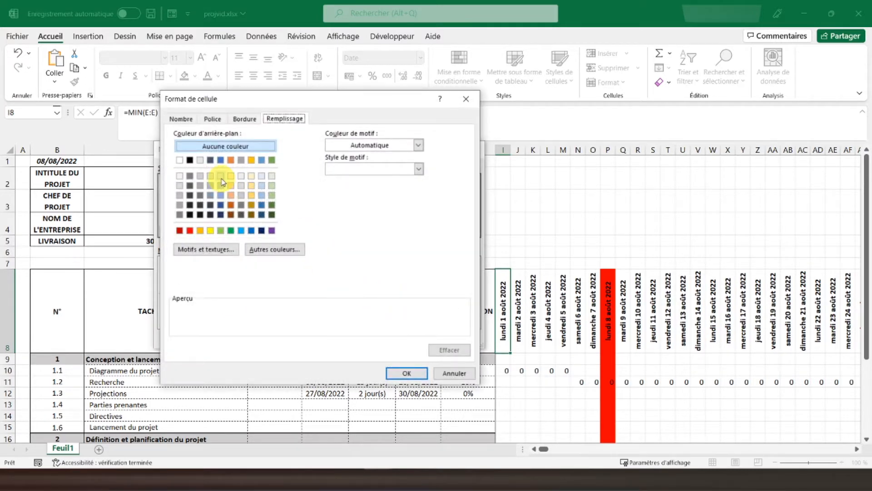
click(180, 185)
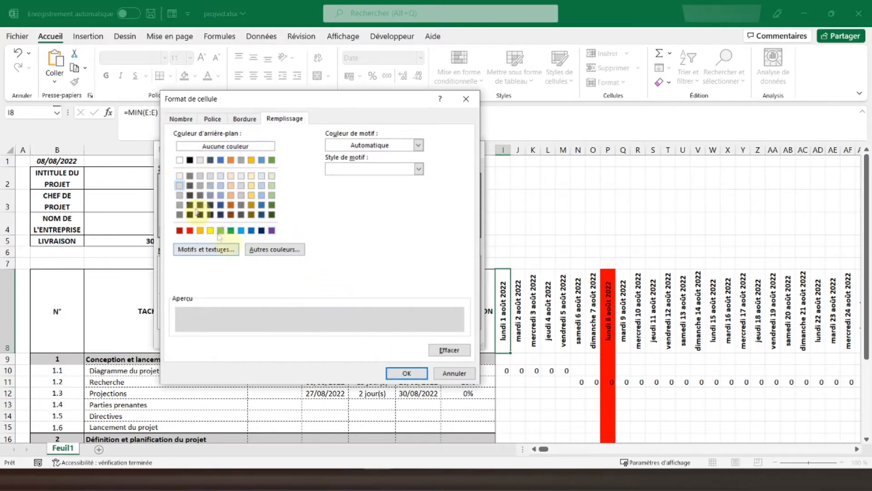
click(200, 175)
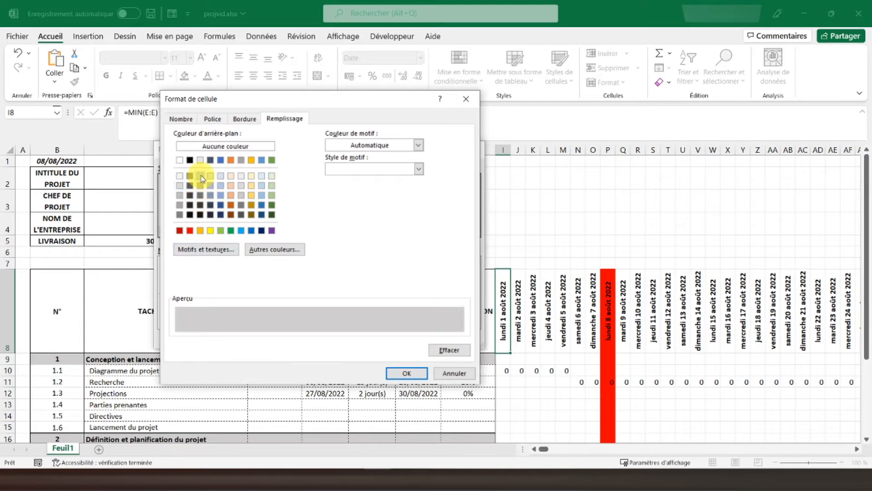
click(408, 373)
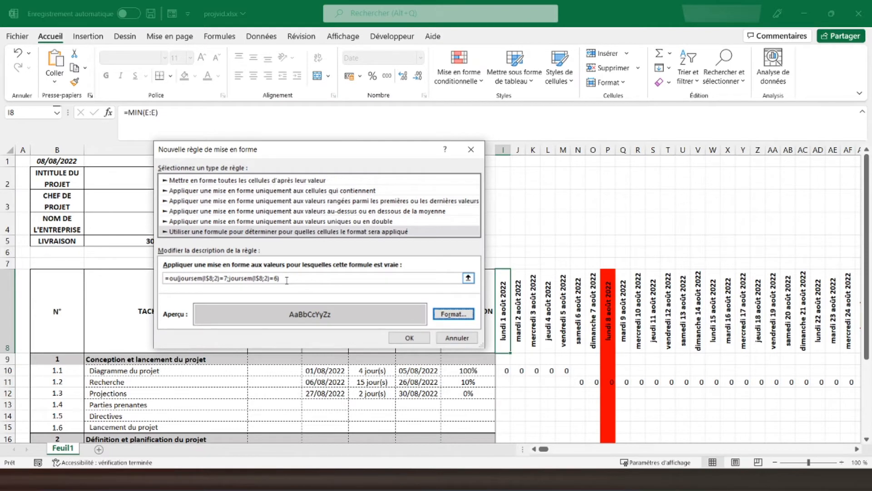
click(410, 336)
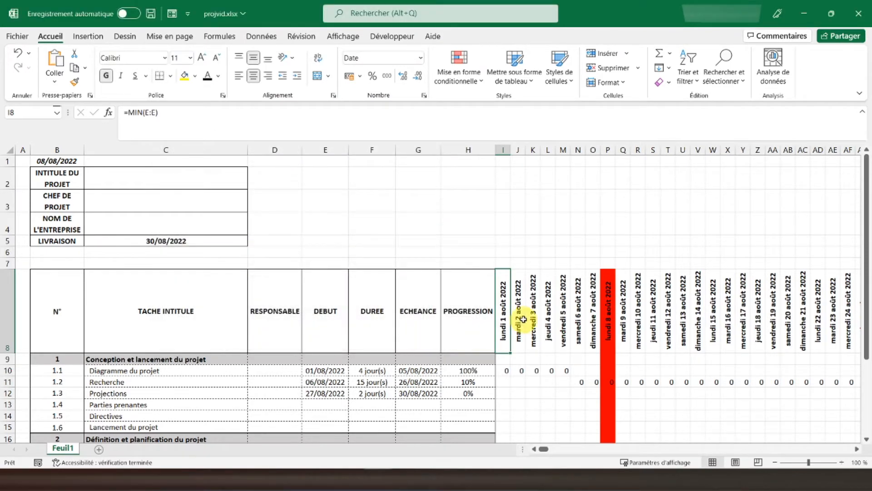
Step: Extend the grey weekend rule's applied range to =$I$8:$XFD$30, reusing the current-date rule's range
click(446, 78)
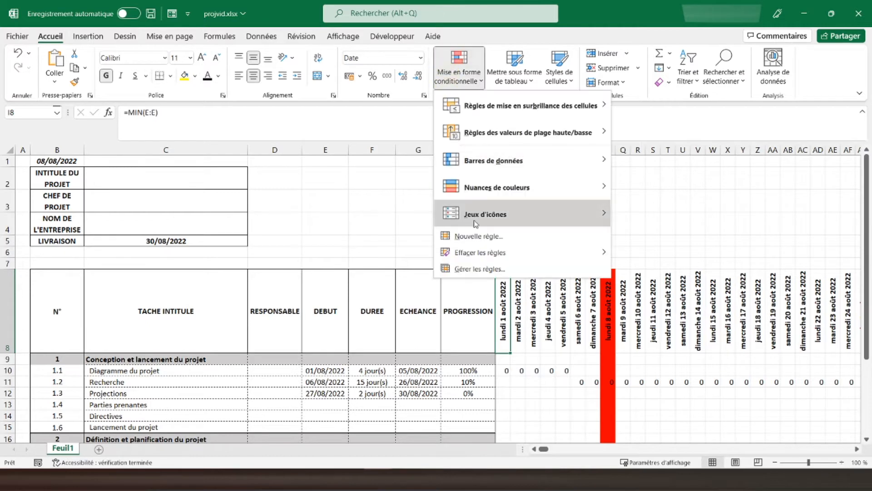
click(472, 268)
click(355, 232)
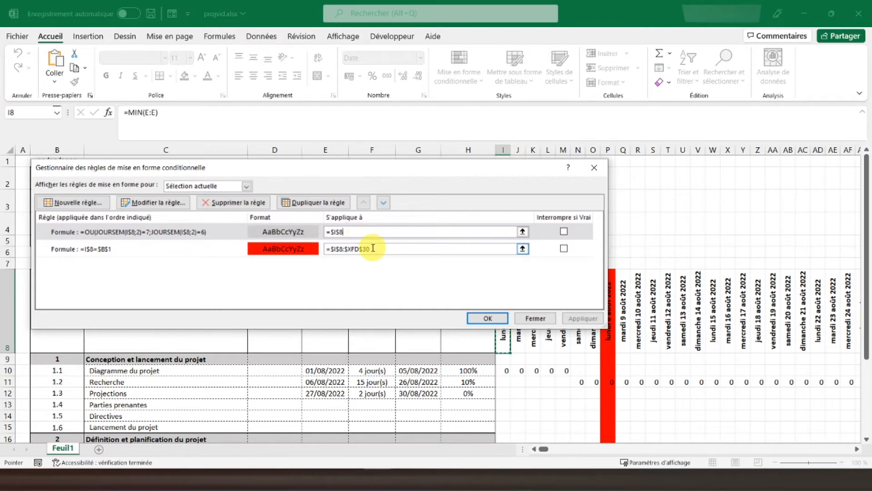
click(370, 248)
key(ctrl+c)
click(317, 252)
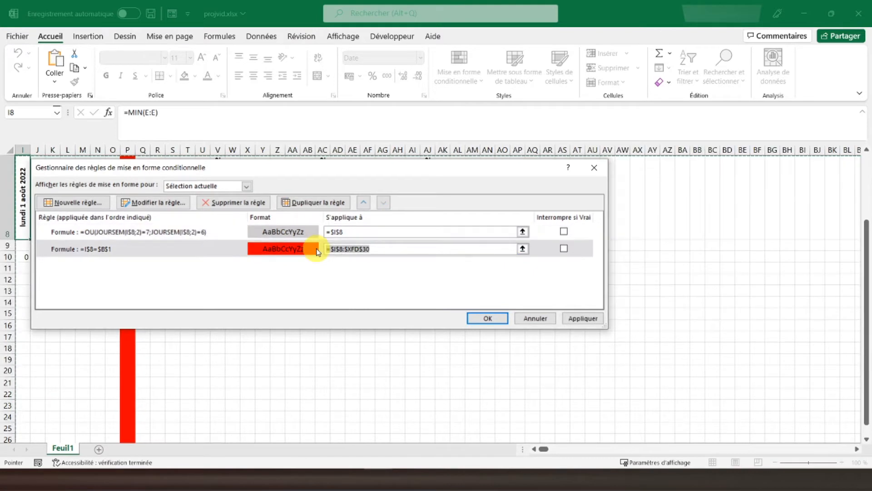
drag(363, 234, 319, 235)
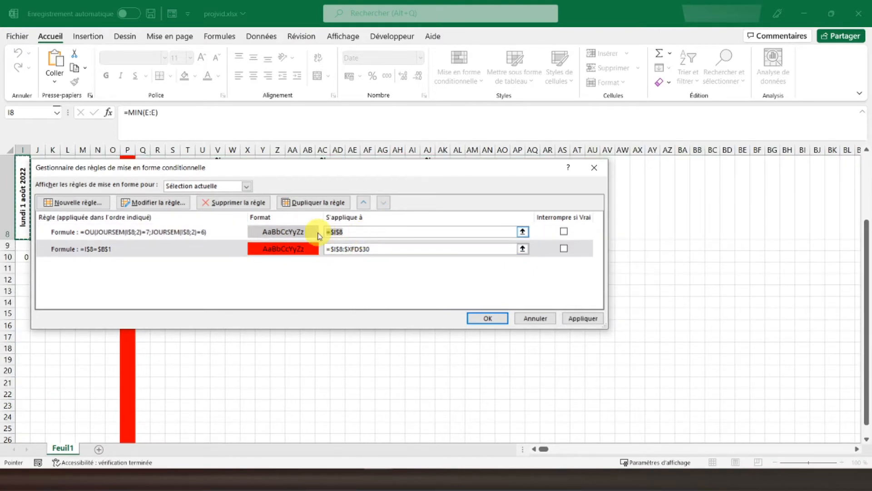
key(ctrl+v)
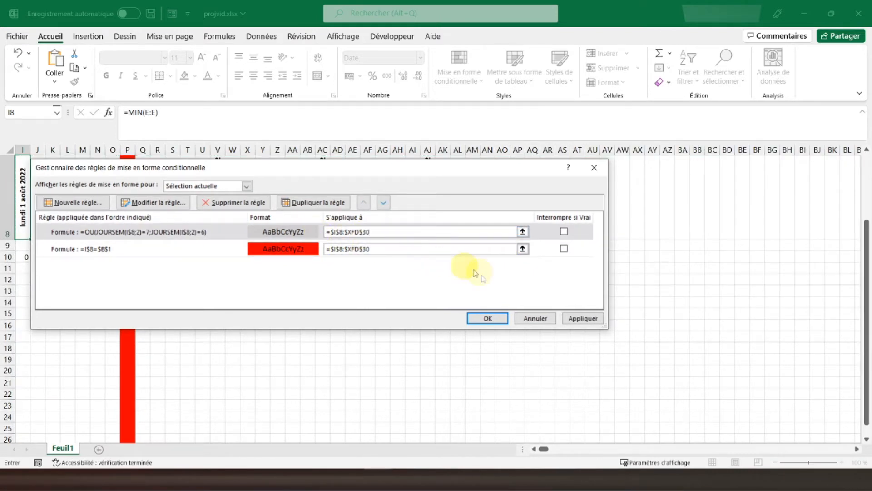
click(485, 318)
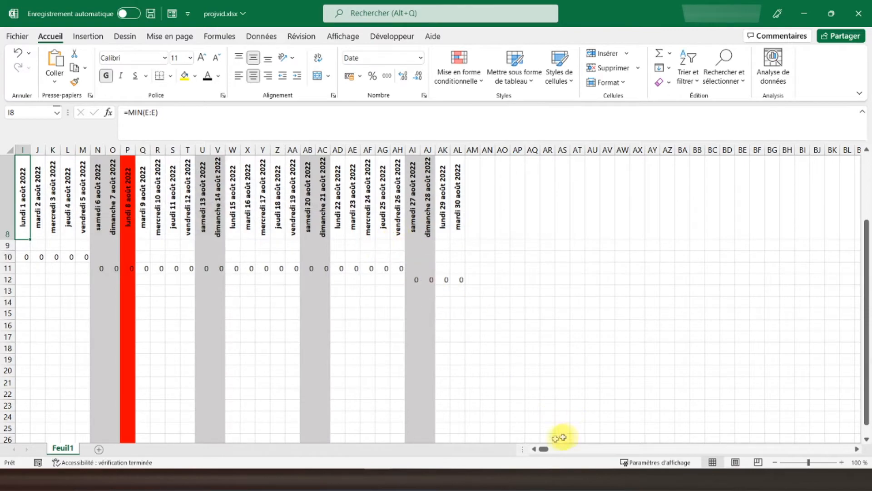
Step: Start a new conditional formatting rule for cell I8
click(534, 449)
click(534, 449)
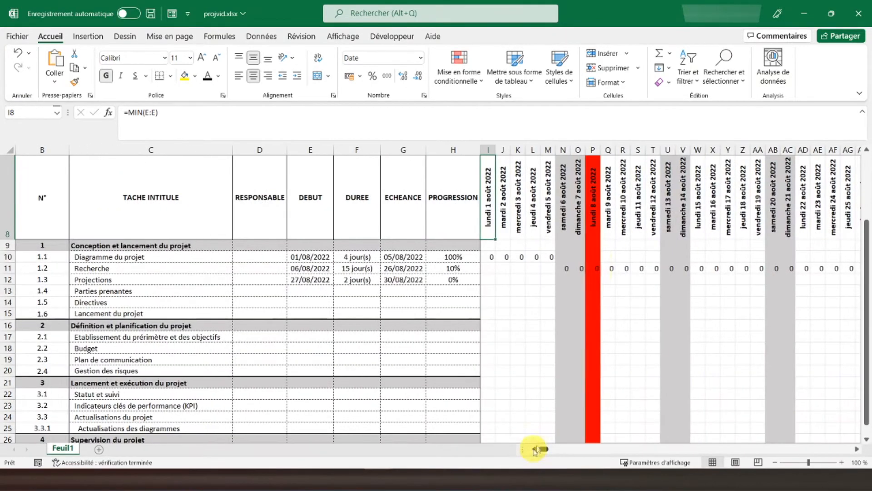
click(857, 449)
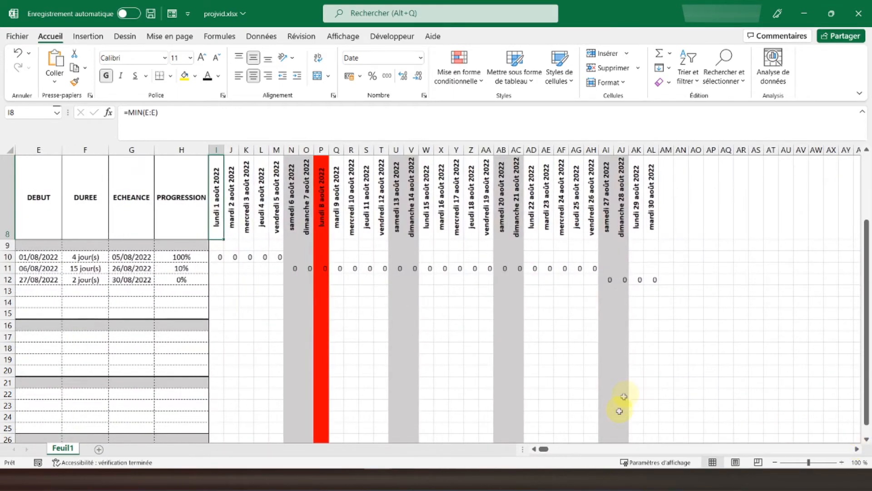
click(536, 450)
click(535, 450)
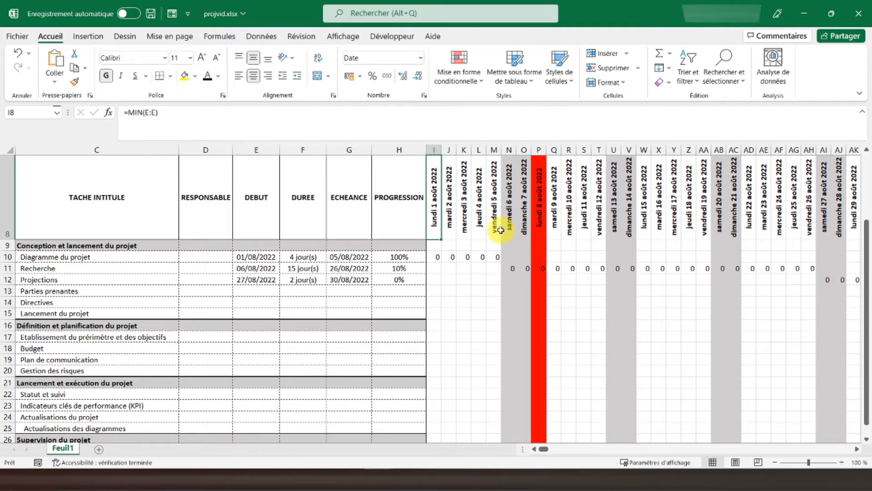
click(456, 75)
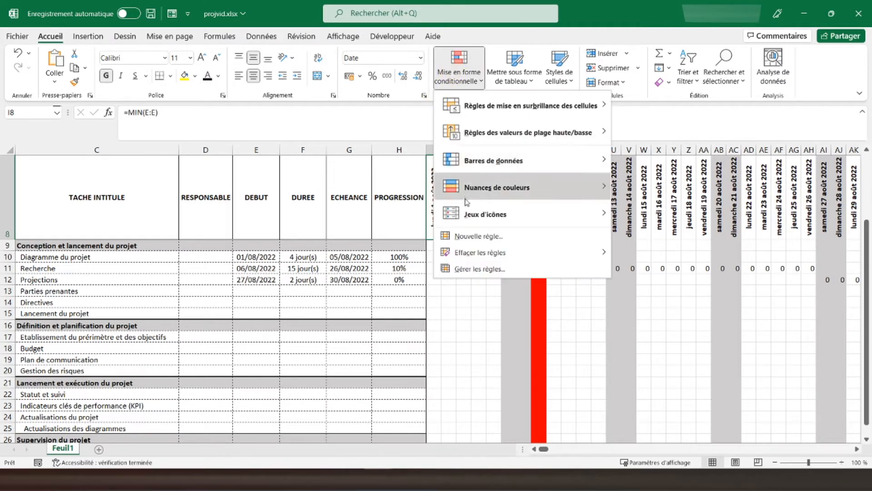
click(468, 236)
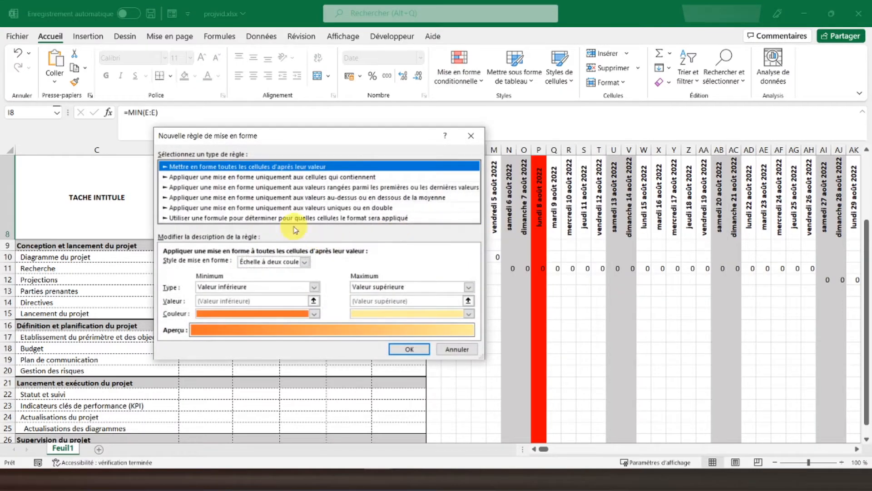
click(297, 218)
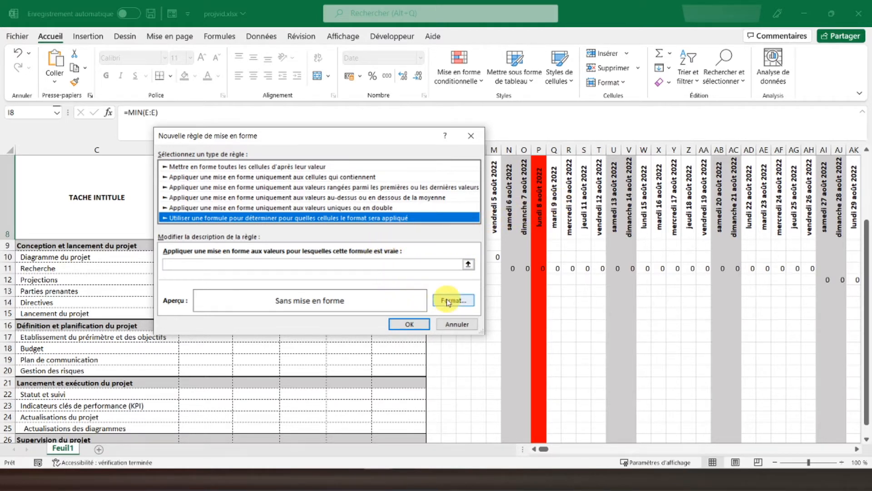
click(335, 262)
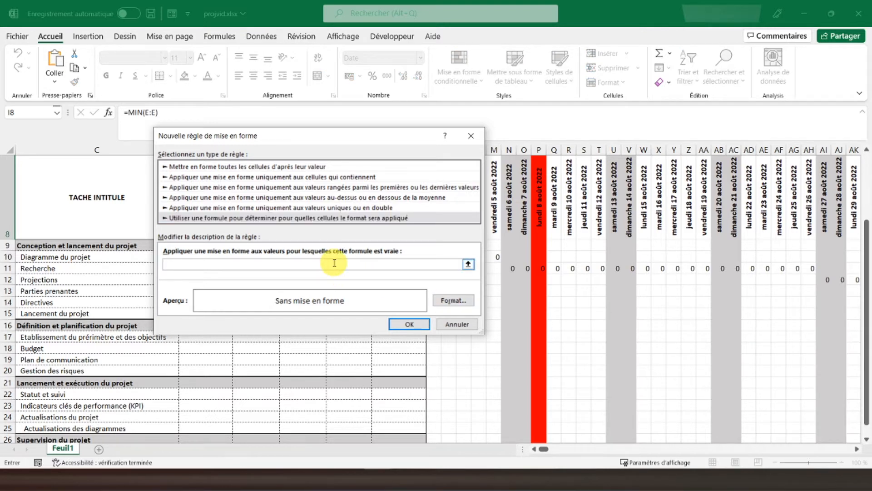
click(292, 168)
click(285, 265)
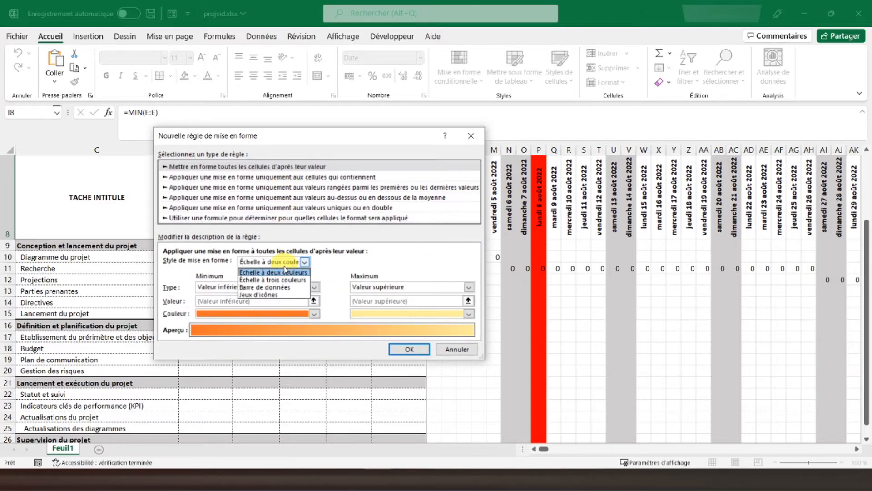
click(287, 266)
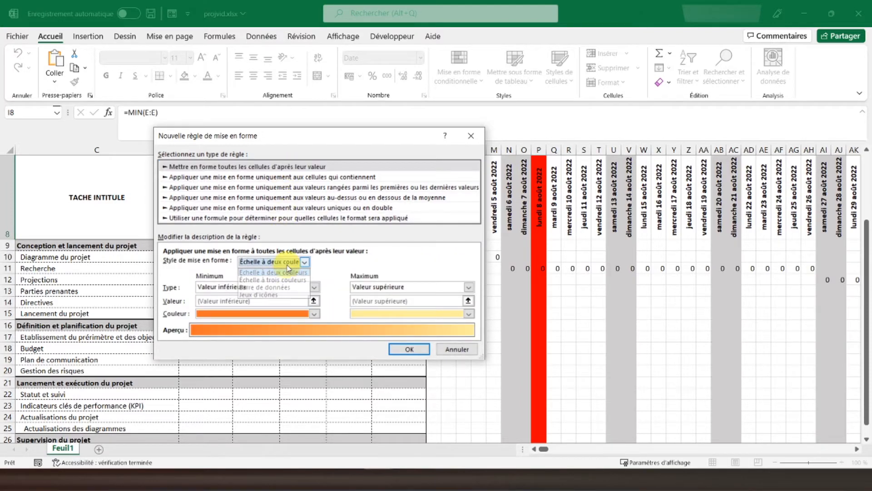
Step: Set the new rule to format only cells that contain a value, using the condition Aucune cellule vide
click(279, 177)
click(231, 264)
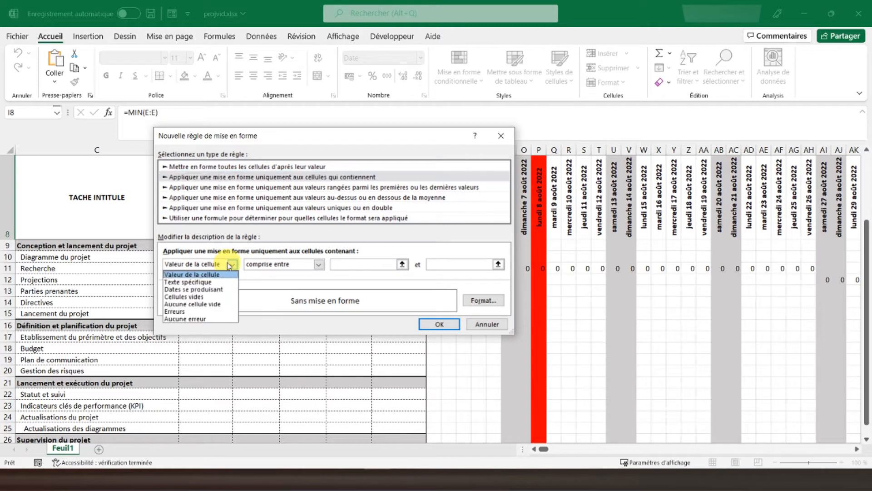
click(212, 304)
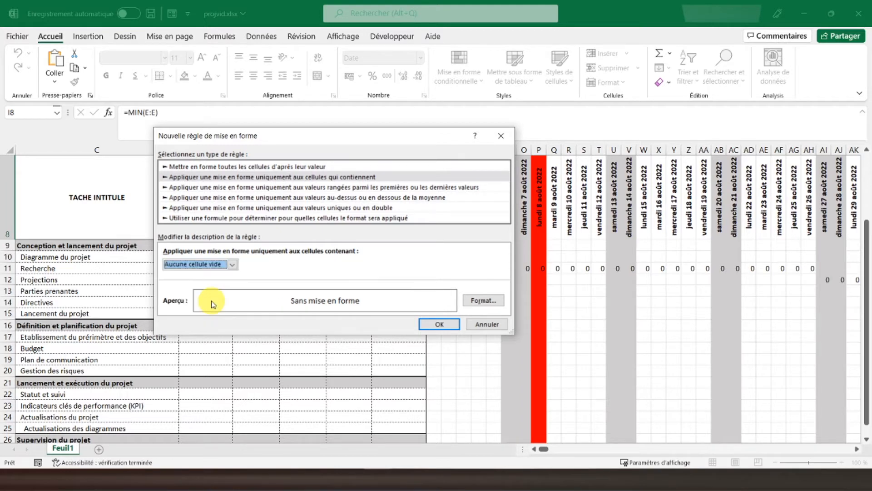
Step: Give the non-blank-cell rule an outline border (Contour) and create it
click(491, 301)
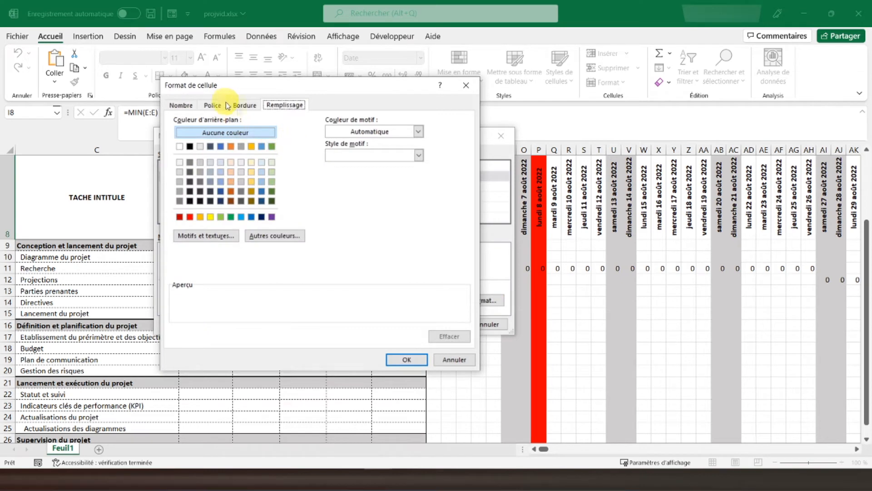
click(244, 105)
click(335, 138)
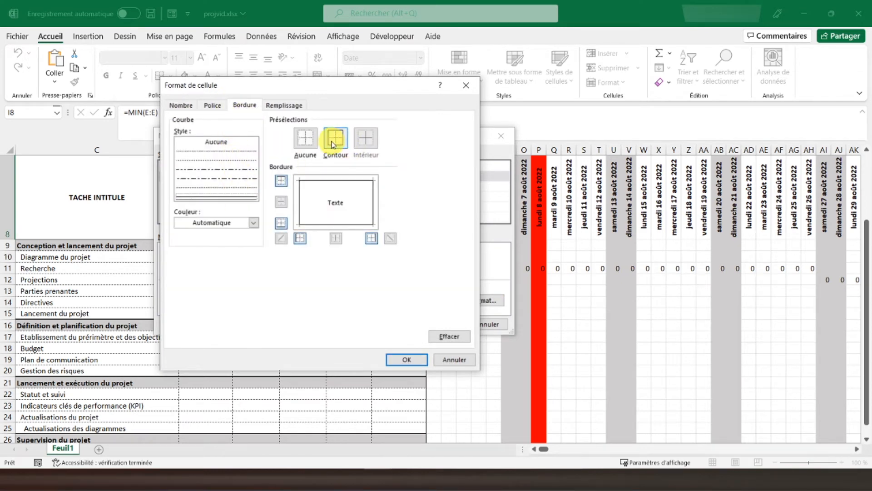
click(402, 361)
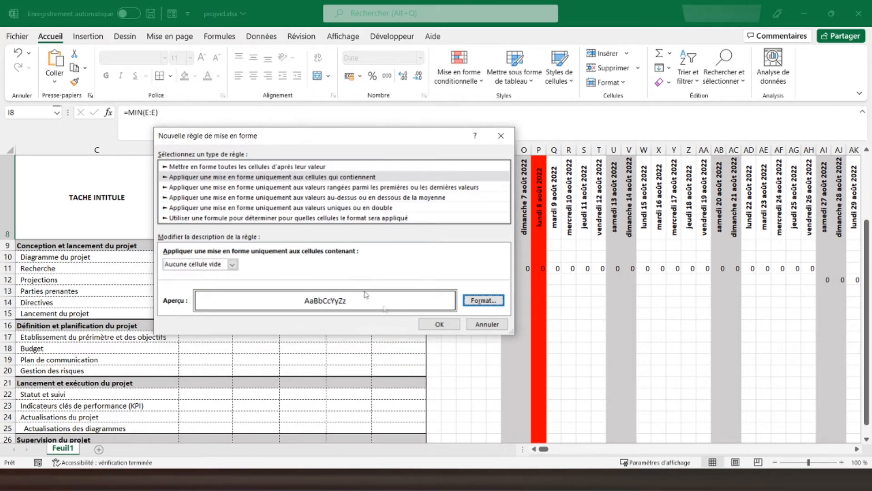
click(439, 324)
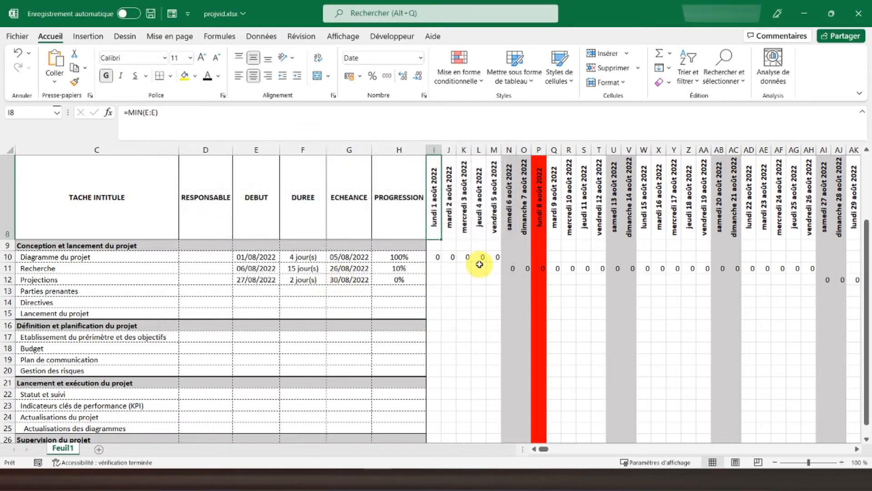
Step: Move the non-blank-cell rule below the weekend and current-date rules in the rule order for I8
click(477, 267)
click(435, 208)
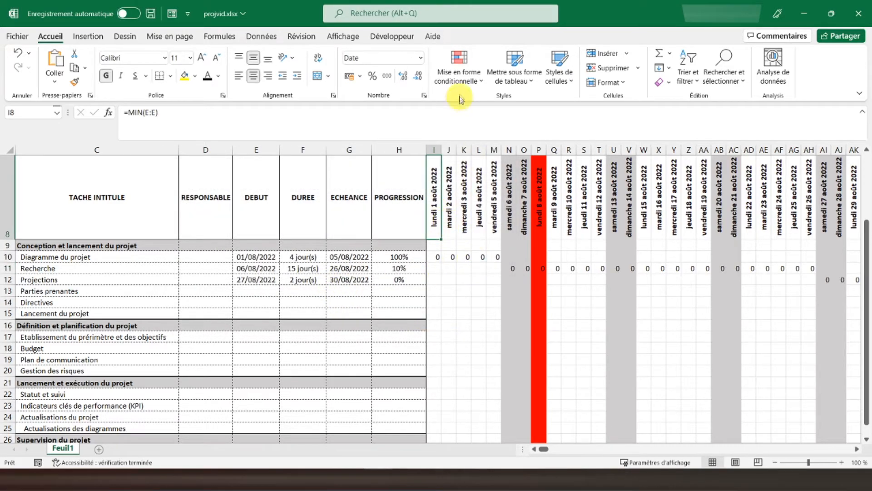
click(459, 75)
click(480, 269)
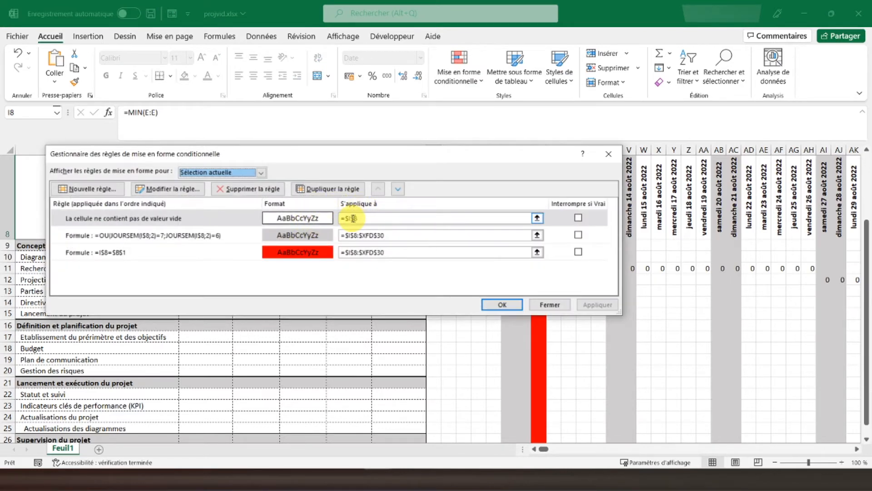
click(286, 218)
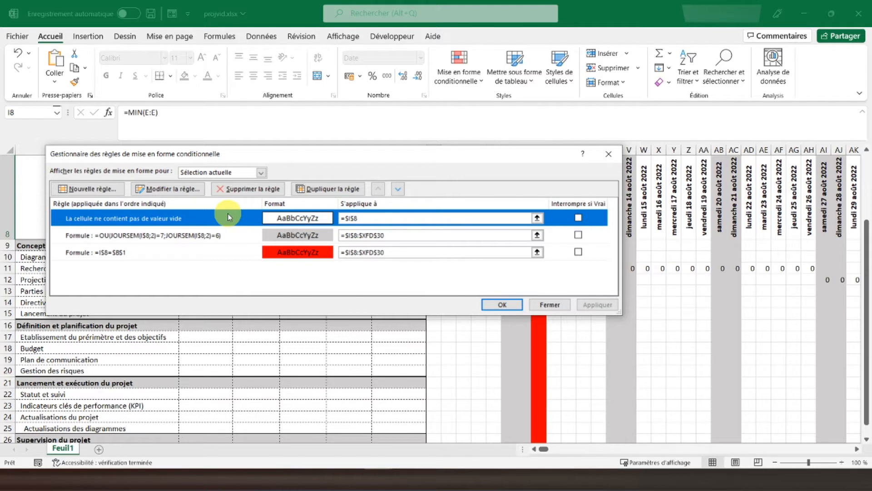
click(398, 188)
click(399, 189)
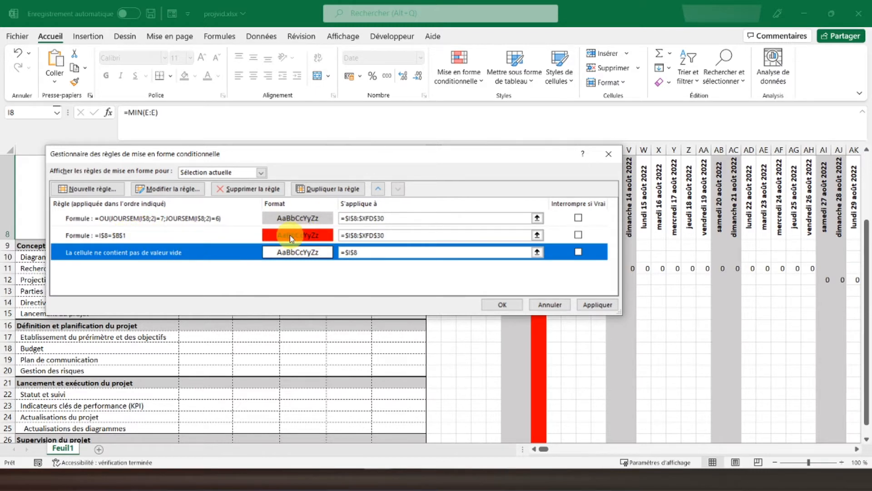
Step: Copy the end of the current-date rule's range, up to column XFD, into the range of the non-blank-cell rule
click(376, 252)
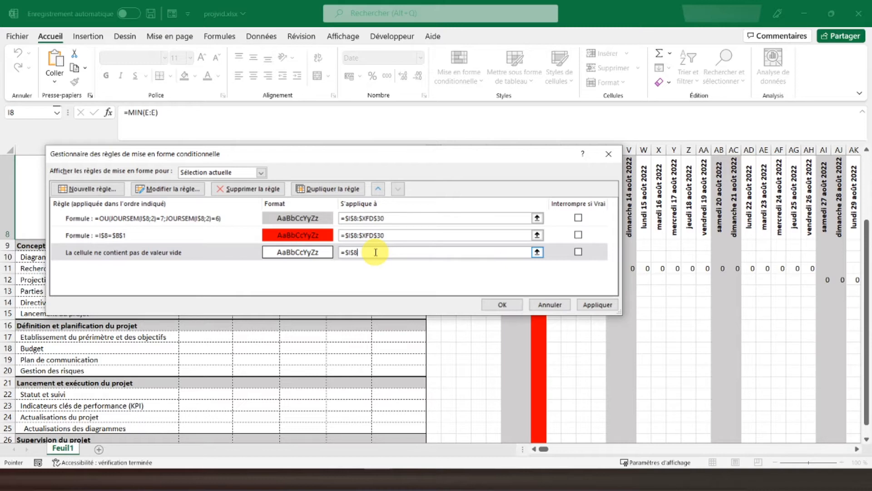
click(393, 234)
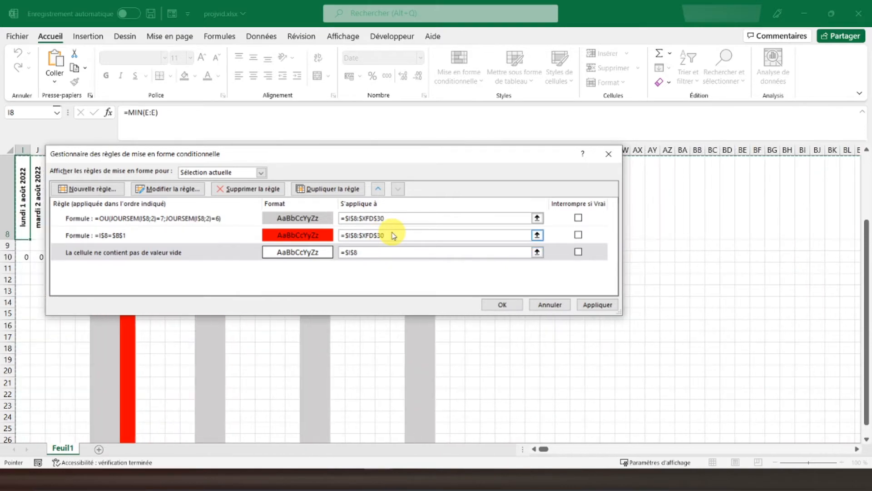
drag(381, 236, 362, 237)
key(ctrl+c)
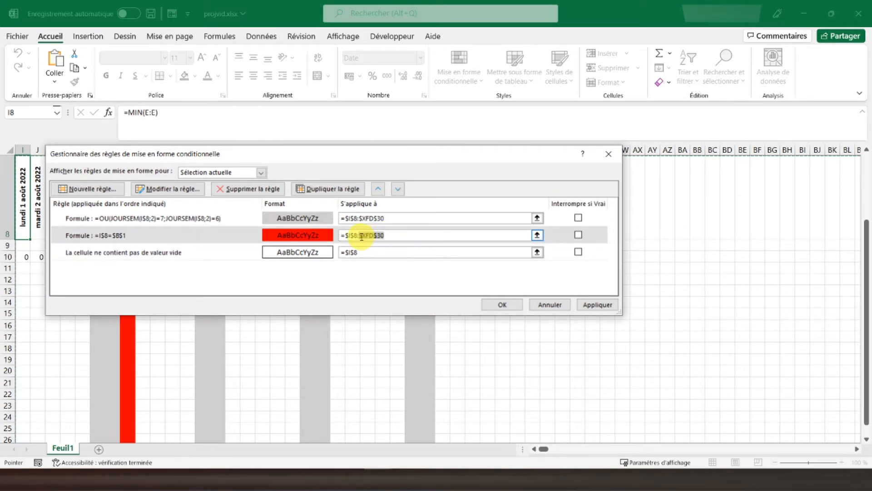
click(374, 249)
text(:)
key(ctrl+v)
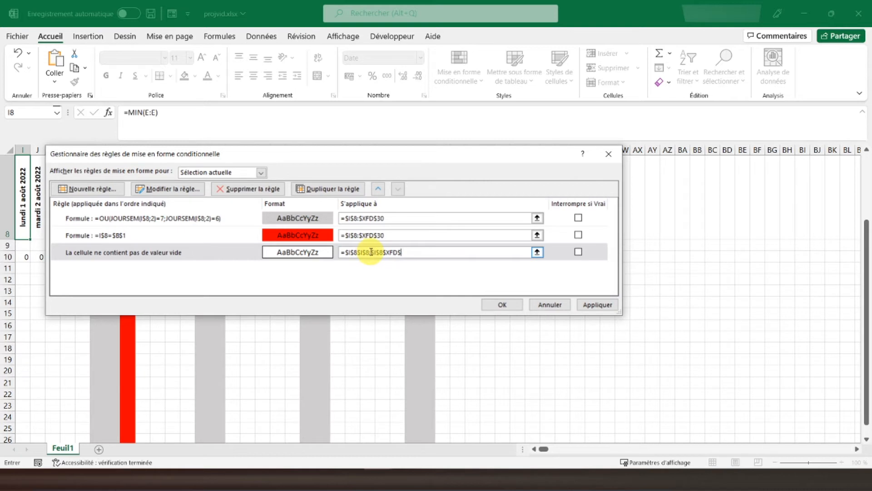
Step: Correct the non-blank-cell rule's range so it runs from $I$8 across row 8 to column XFD, and apply it
drag(371, 252, 345, 251)
key(BackSpace)
click(358, 251)
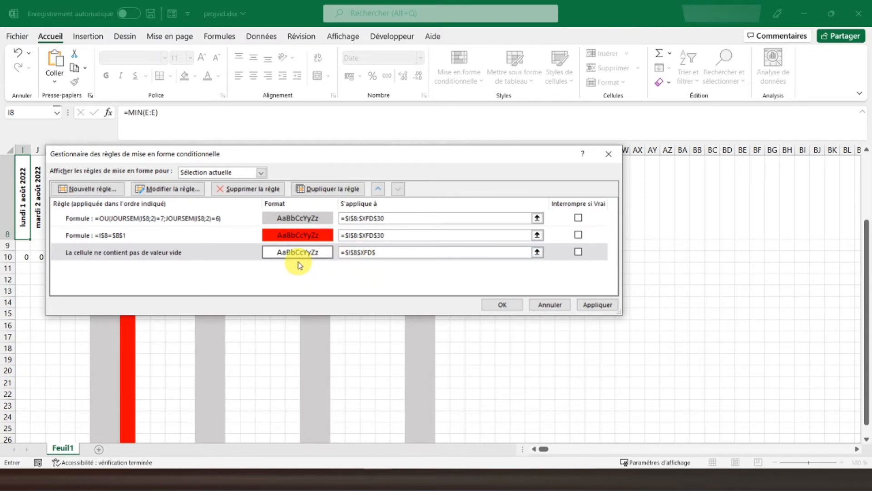
text(:)
click(598, 304)
drag(443, 156, 613, 273)
click(674, 420)
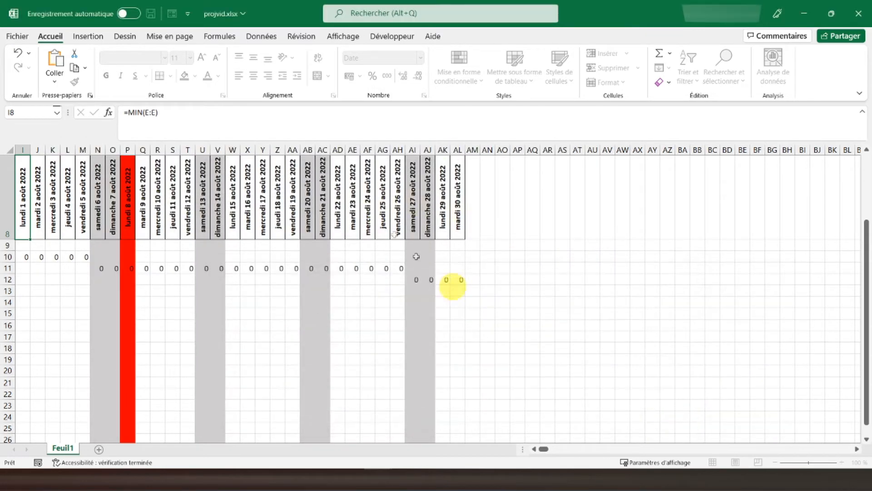
Step: Review the borders of the date header cells in row 8 and the task rows beneath them
click(79, 205)
key(Left)
key(Left)
key(Left)
key(Left)
key(Left)
key(Left)
key(Left)
key(Left)
key(Left)
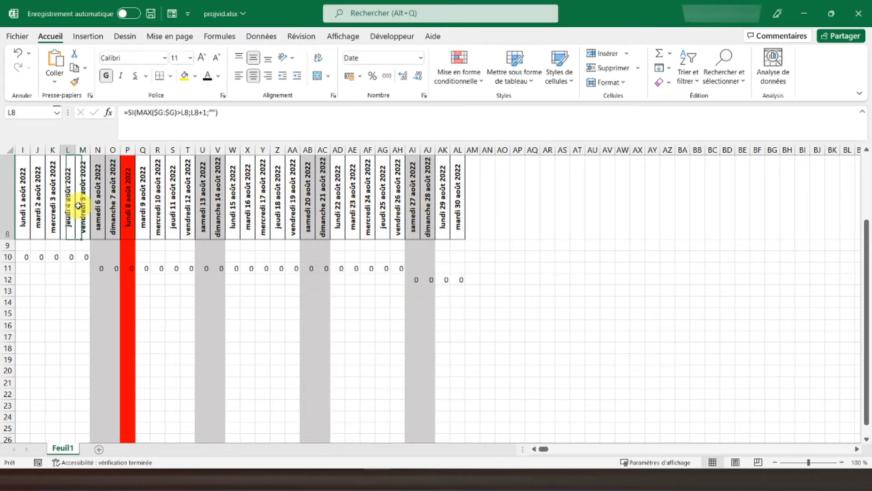
key(Right)
key(Right)
key(Right)
key(Right)
key(Right)
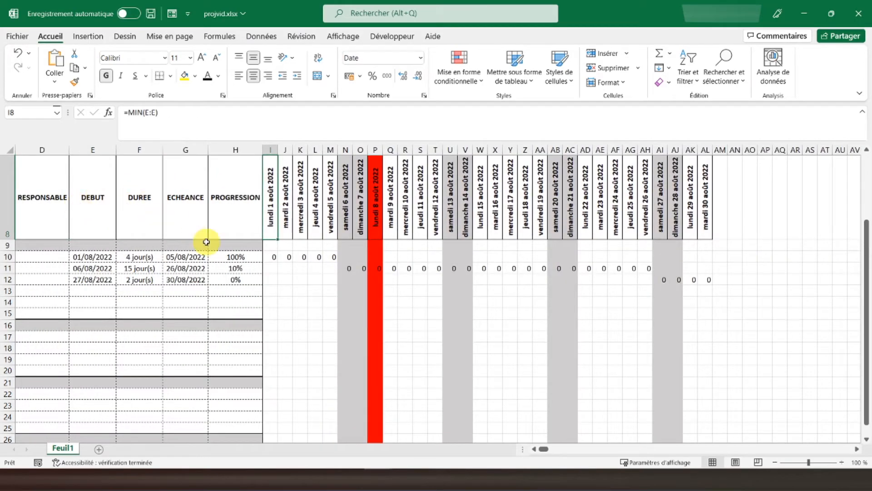
scroll(207, 241, up, 2)
scroll(285, 316, down, 1)
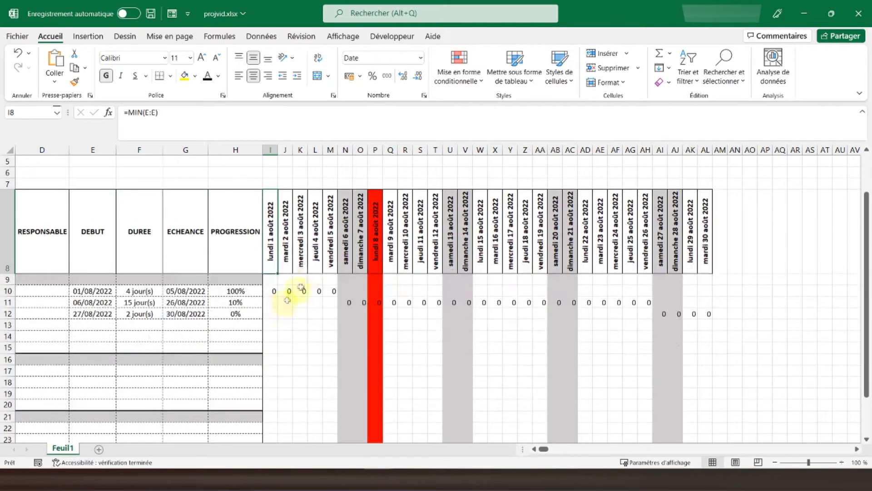
scroll(272, 253, down, 1)
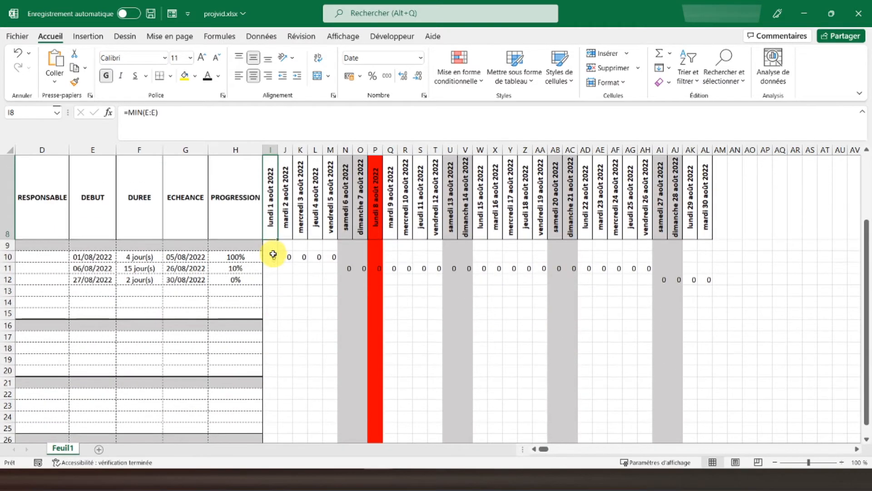
Step: Start a formula-based conditional formatting rule for cell I9 with the formula =I$8<>""
click(266, 243)
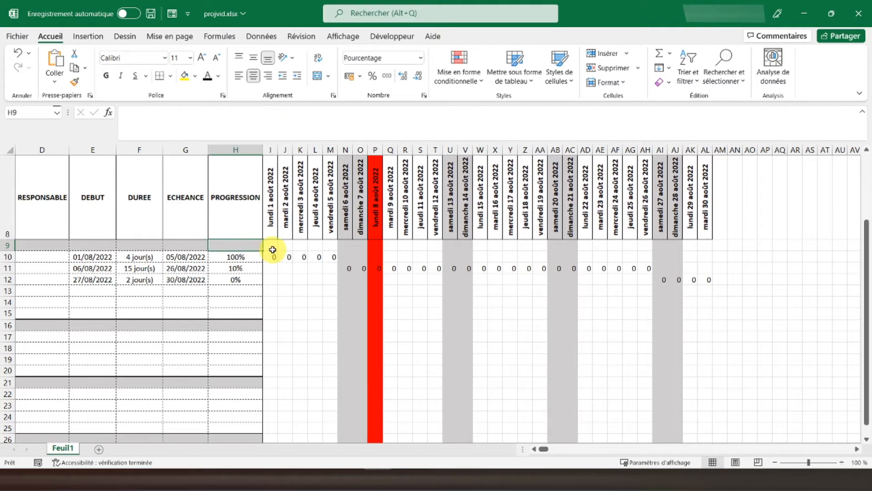
click(465, 80)
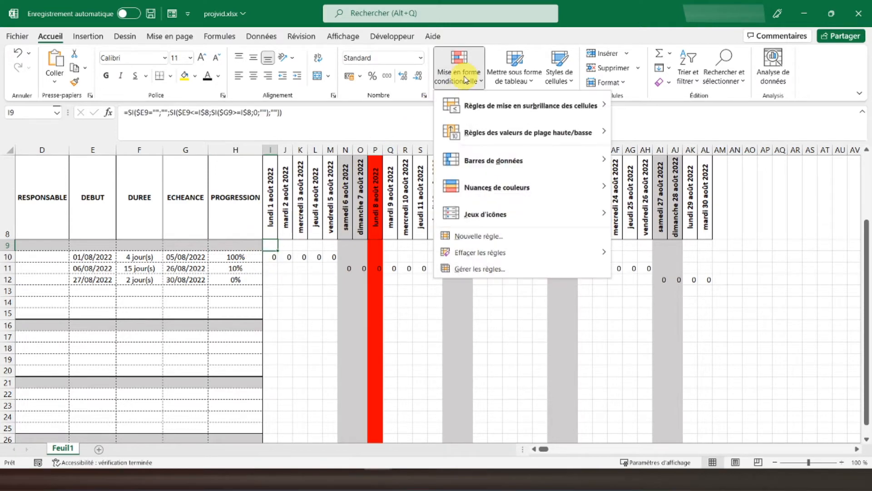
click(483, 238)
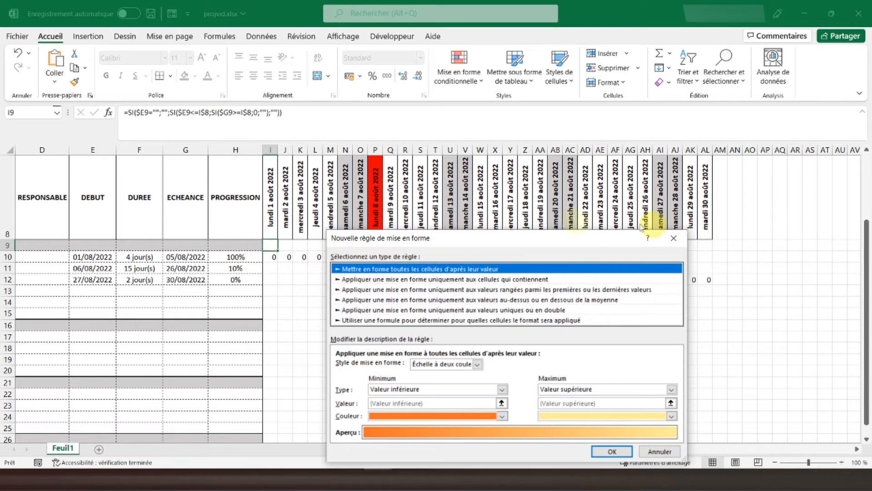
click(395, 320)
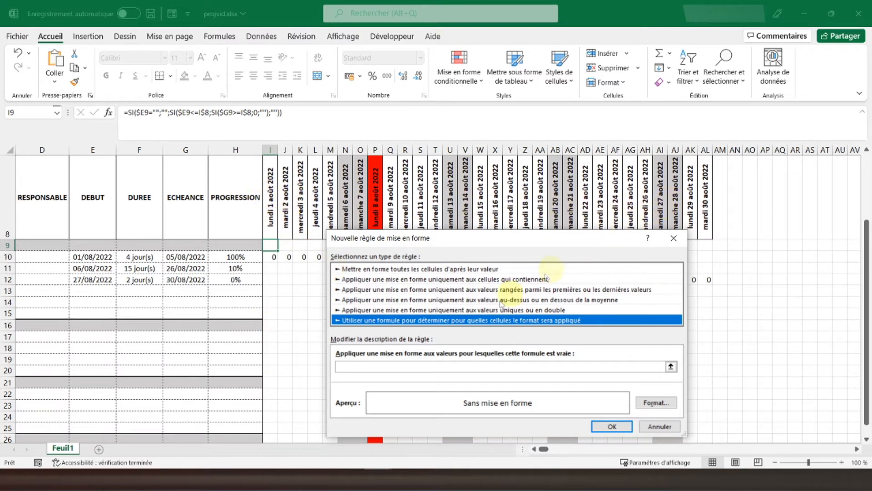
click(373, 365)
text(=)
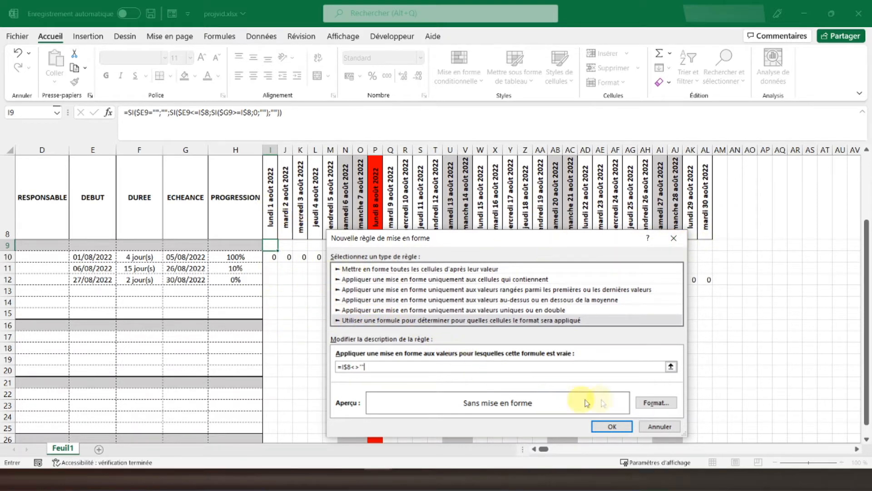
Step: Give the I9 formula rule an outline border (Contour) and create it
click(654, 402)
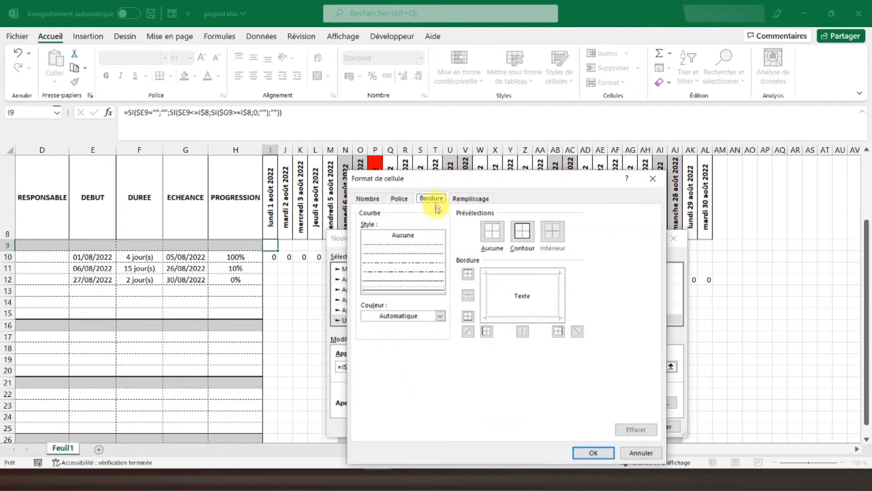
click(523, 232)
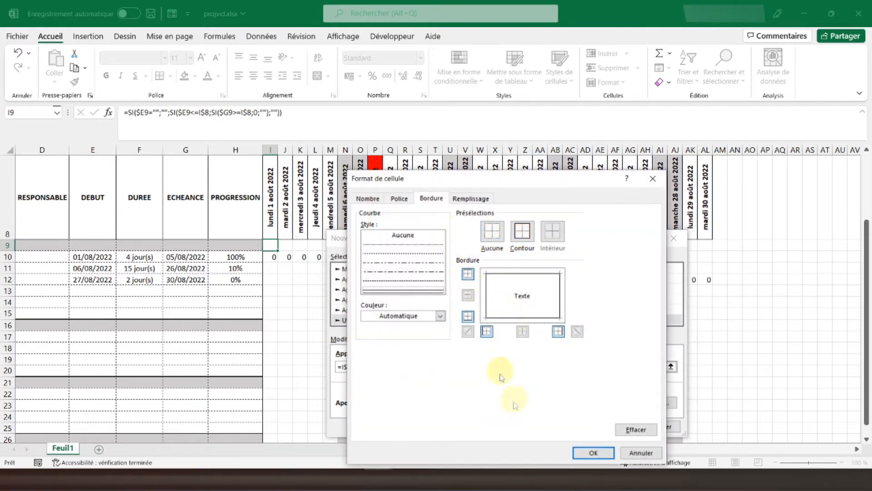
click(590, 452)
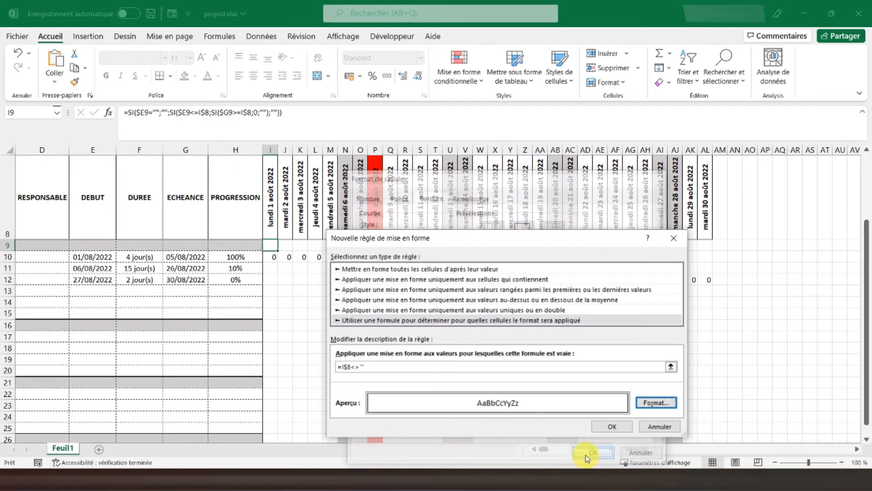
click(612, 426)
click(315, 279)
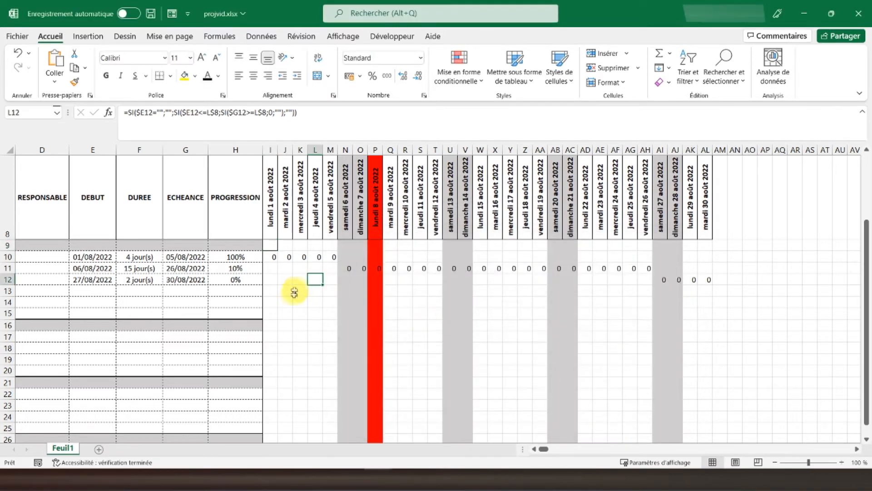
Step: Extend the =I$8<>"" border rule to the range =$I$9:$XFD$30 and apply it
click(271, 245)
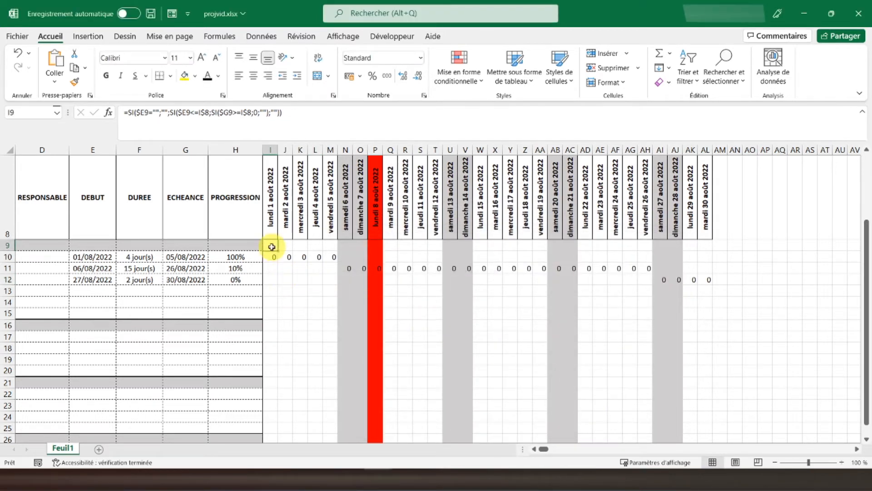
click(458, 76)
click(472, 268)
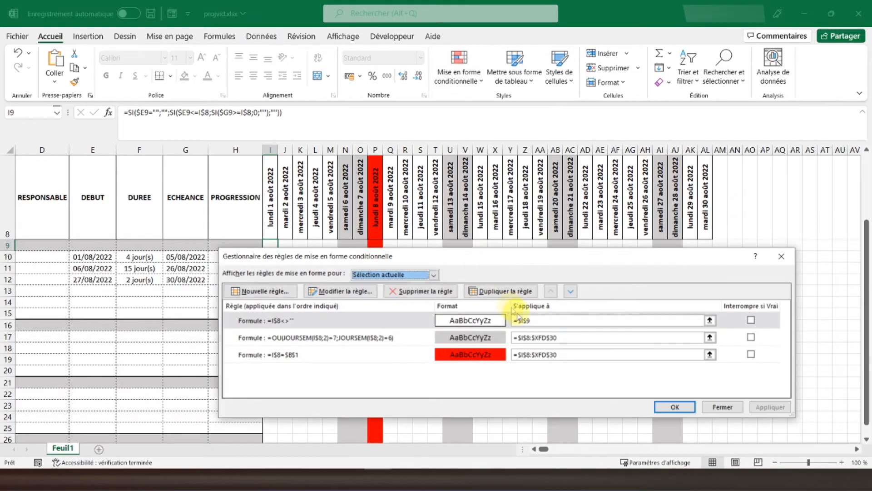
click(538, 320)
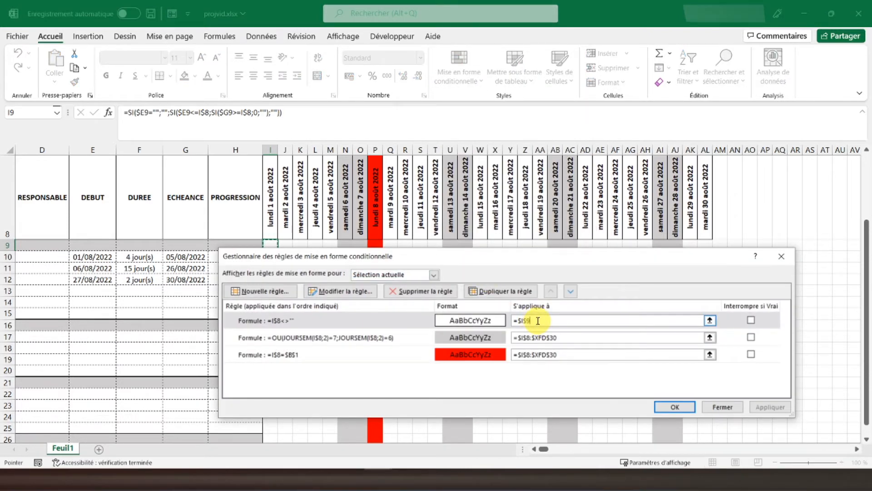
click(559, 338)
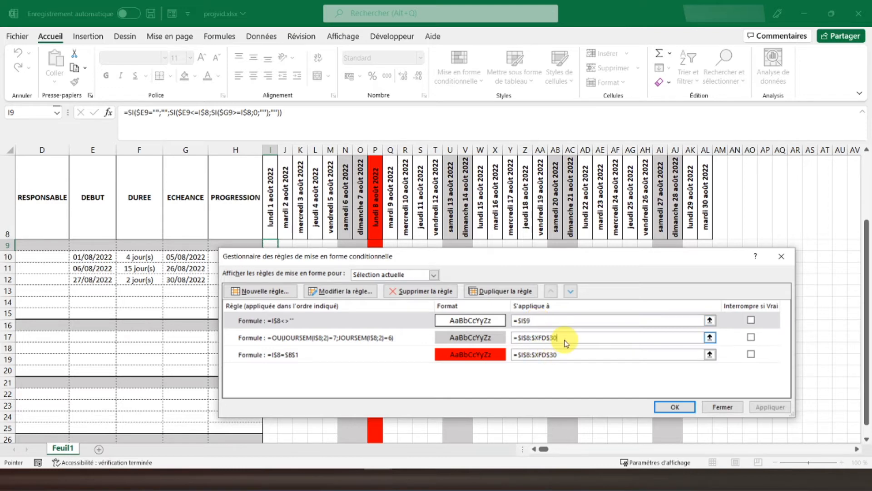
double_click(545, 342)
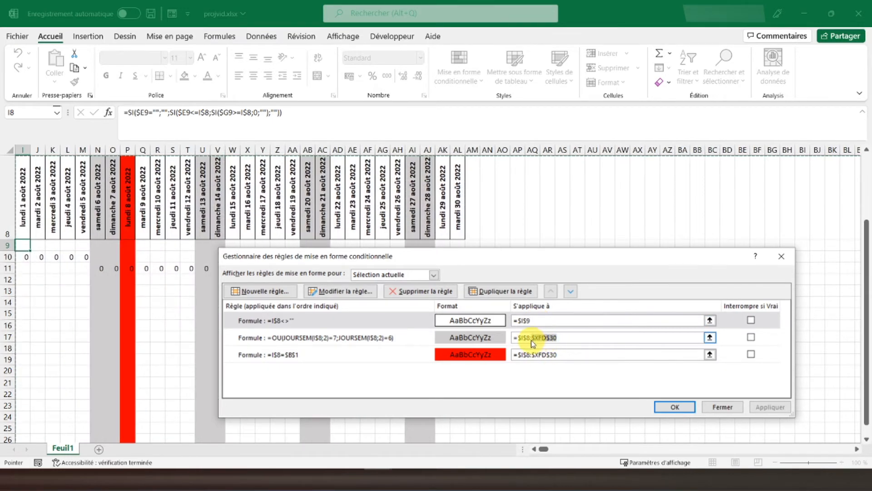
click(530, 341)
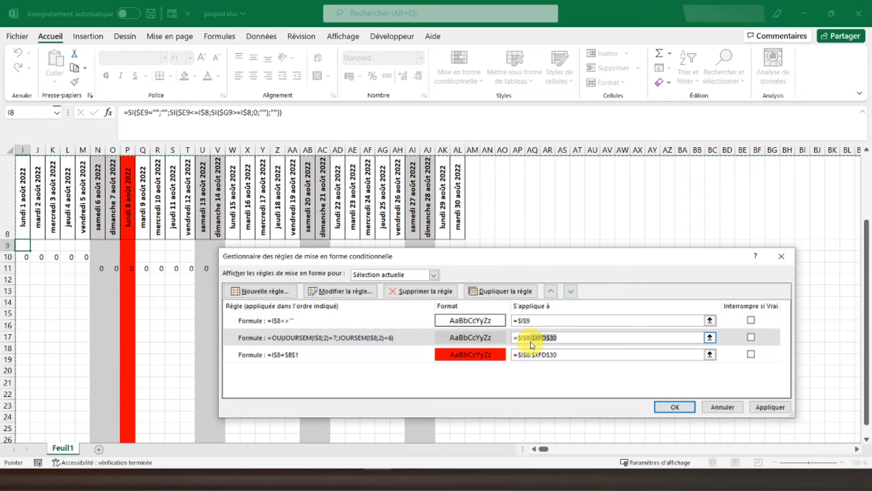
click(543, 321)
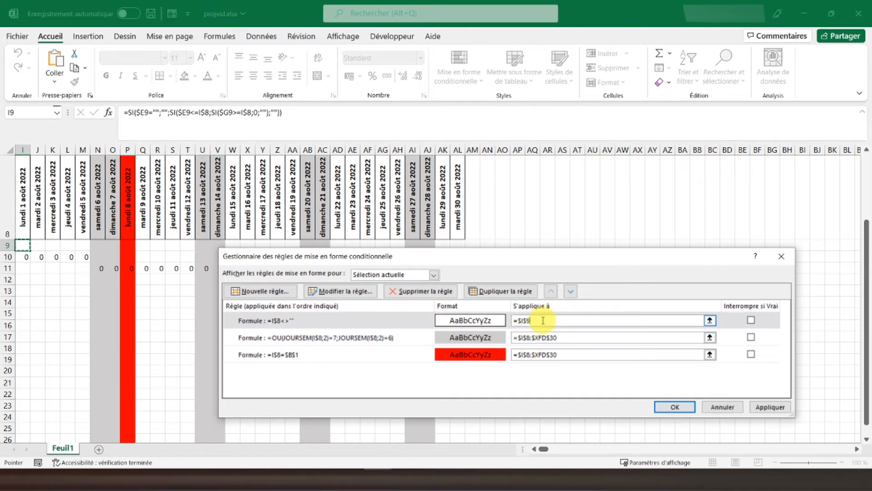
click(767, 411)
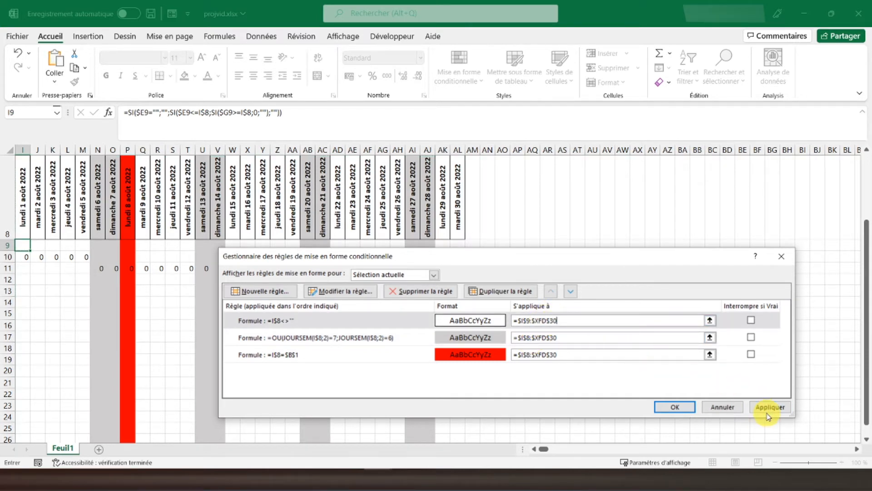
click(768, 407)
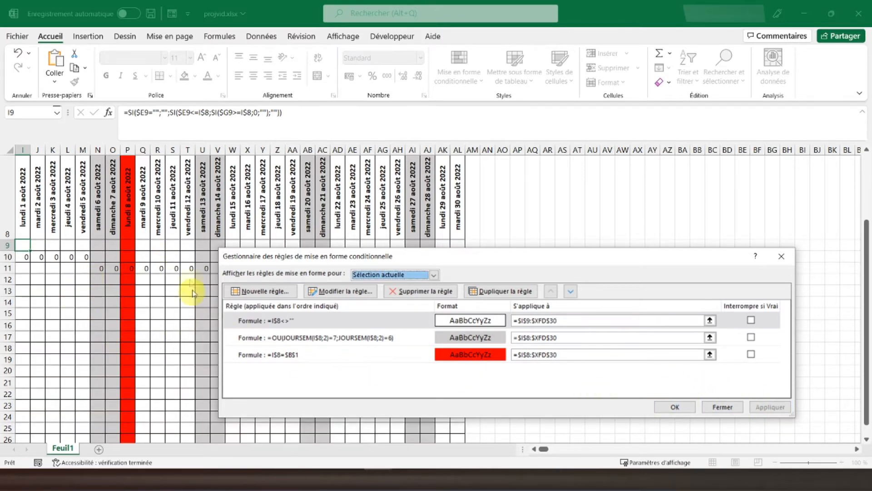
click(668, 411)
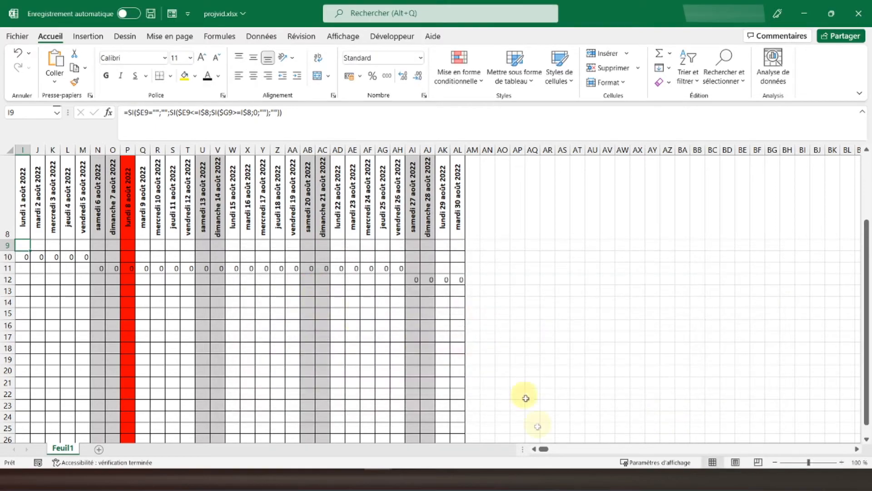
Step: Start another formula-based conditional formatting rule for cell I9 with the formula =I$8<>""
click(534, 449)
scroll(244, 285, down, 2)
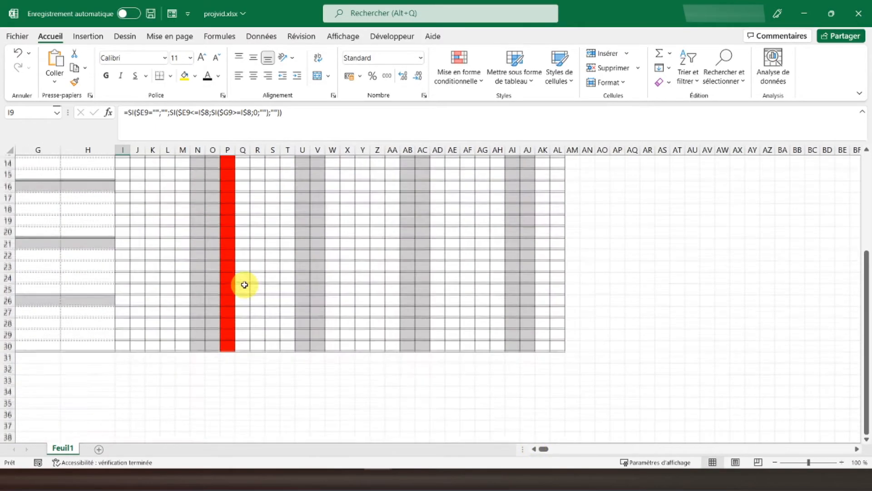
scroll(241, 289, up, 2)
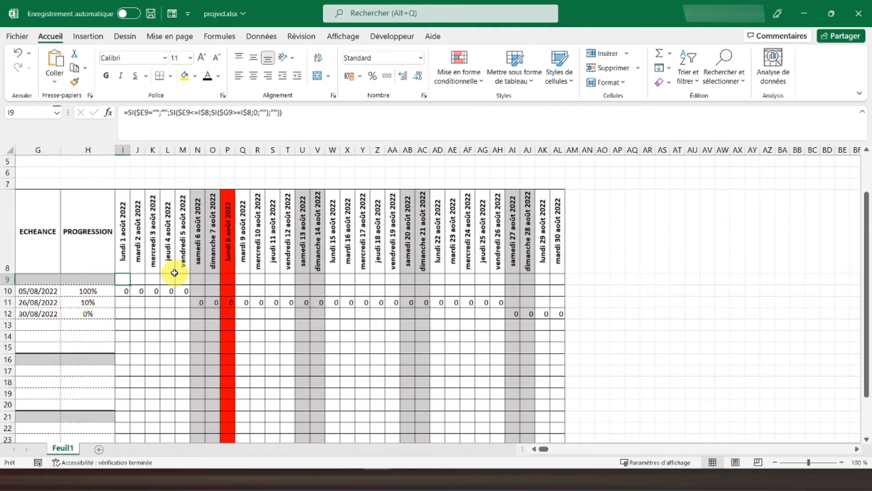
click(458, 75)
click(480, 236)
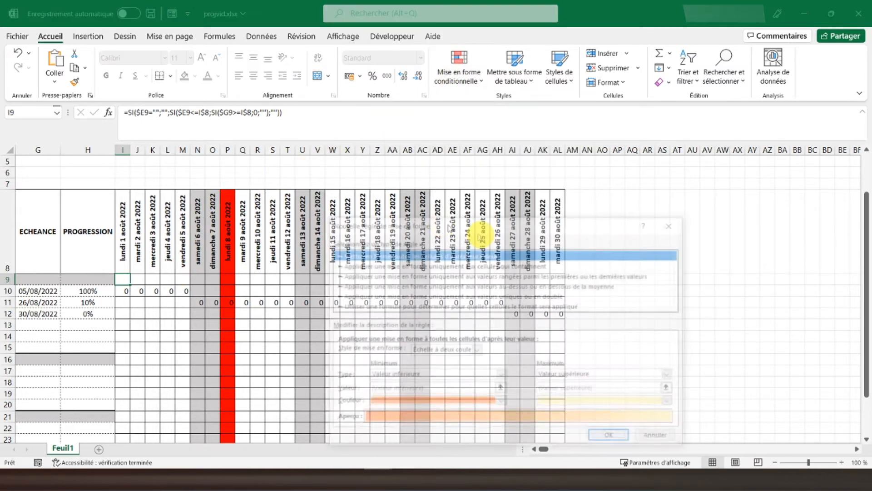
click(413, 307)
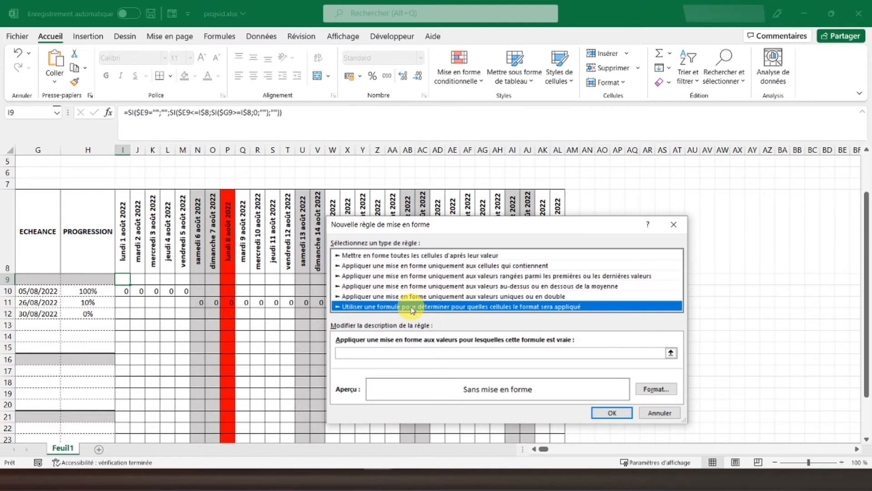
click(379, 354)
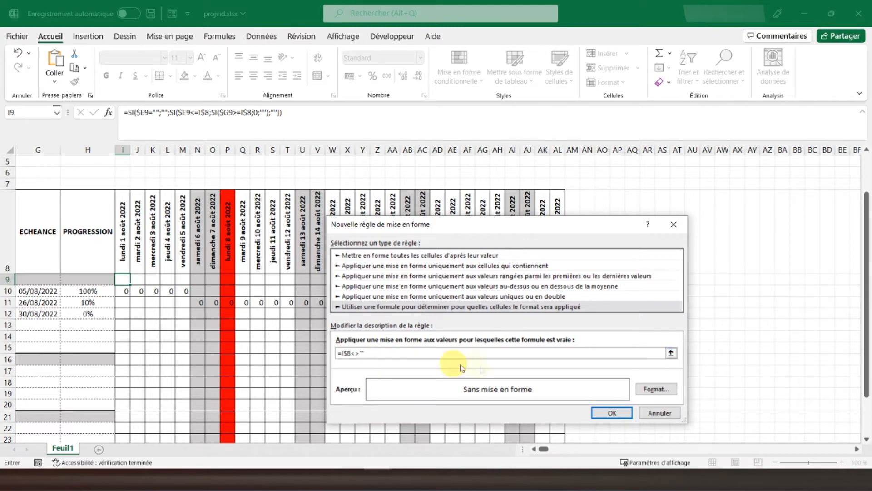
Step: Give the new I9 formula rule a light grey background fill
click(647, 389)
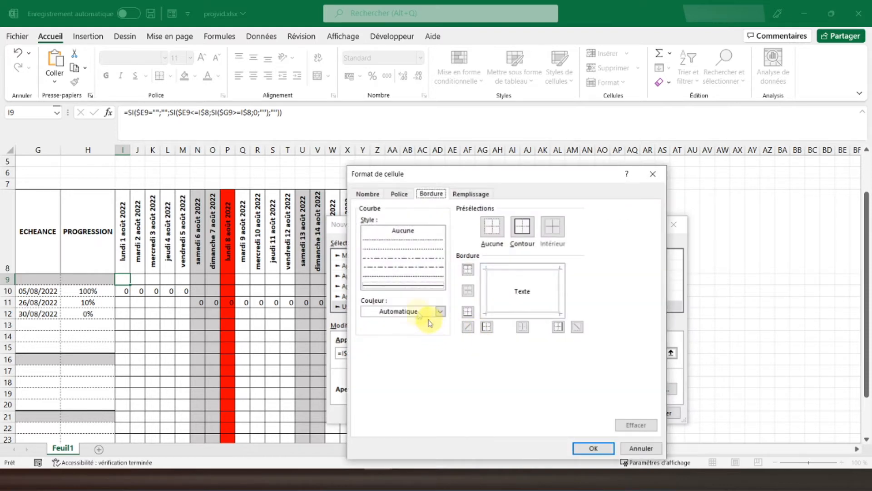
click(367, 194)
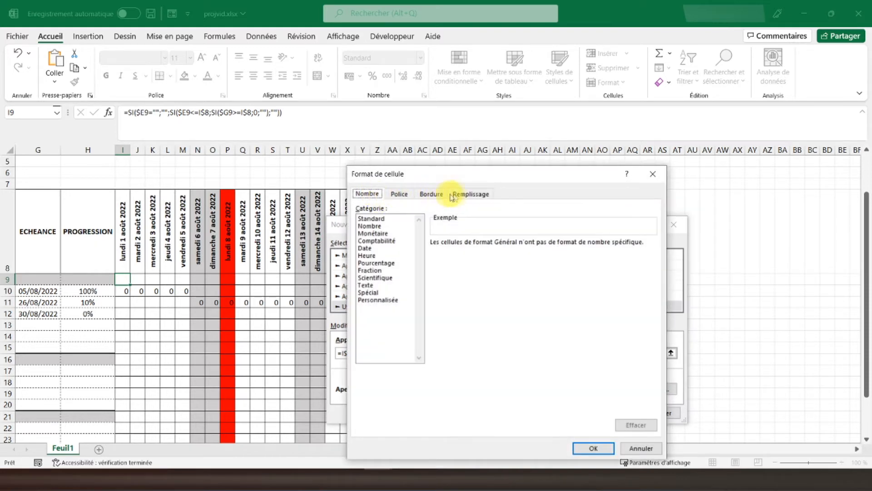
click(470, 194)
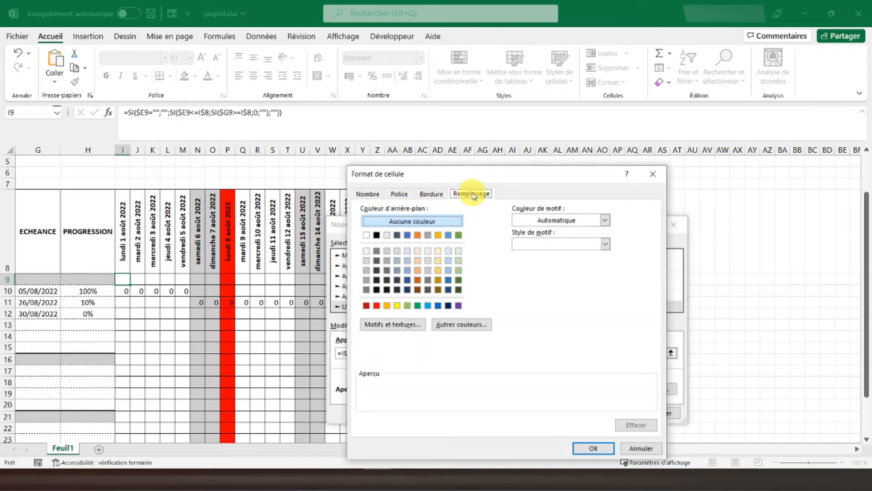
click(387, 251)
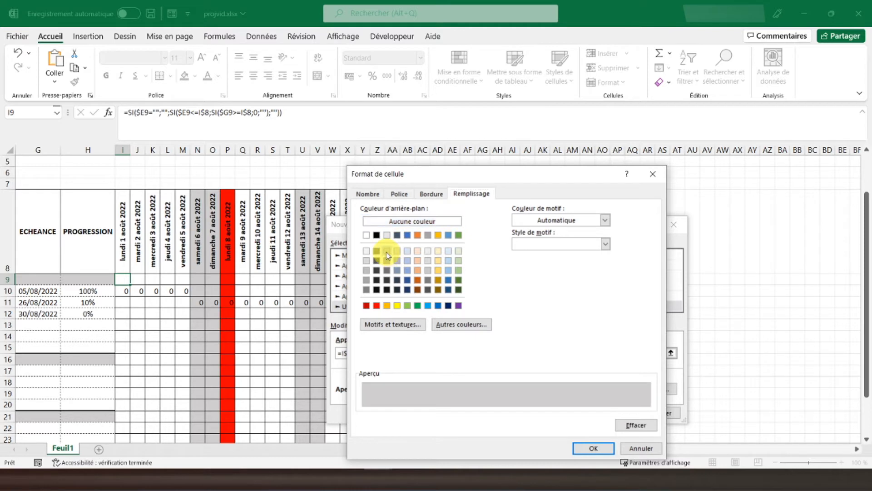
click(580, 449)
Step: Add an outline border (Contour) to the grey I9 rule's format and create the rule
click(643, 389)
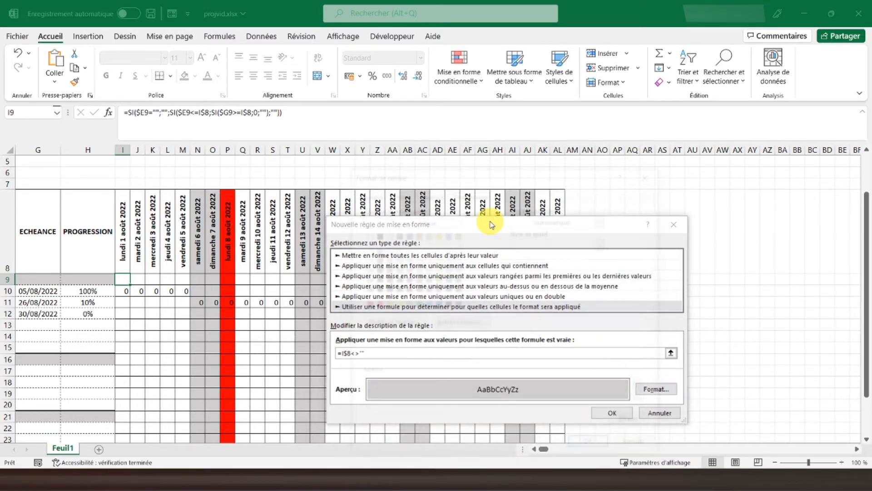
click(434, 196)
click(522, 226)
click(594, 447)
click(612, 412)
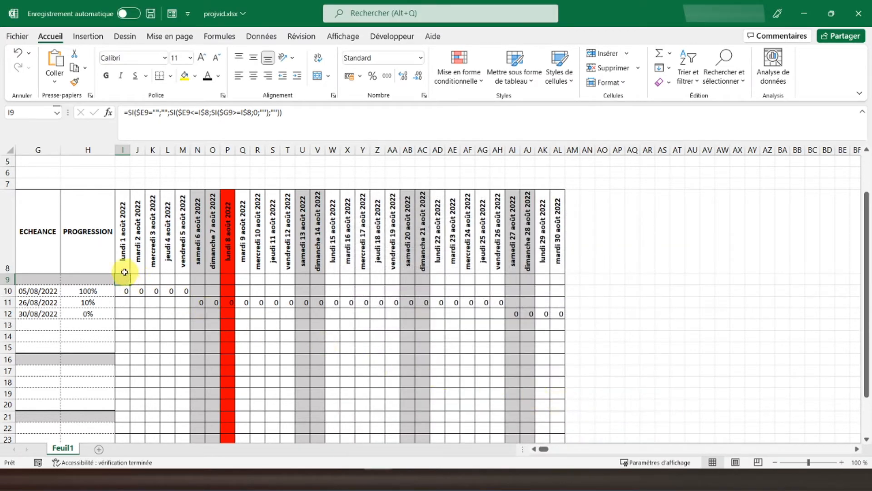
Step: Extend the grey =I$8<>"" rule along row 9 to the range =$I$9:$XFD$9 and confirm it
click(447, 78)
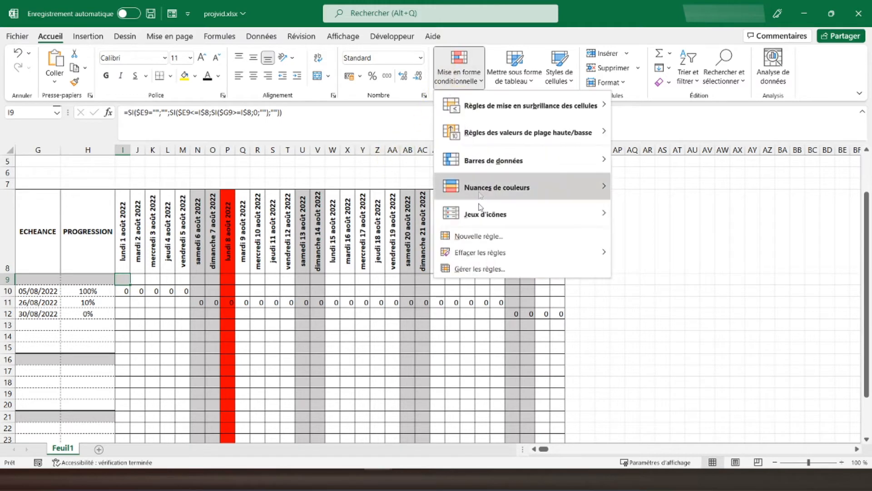
click(471, 263)
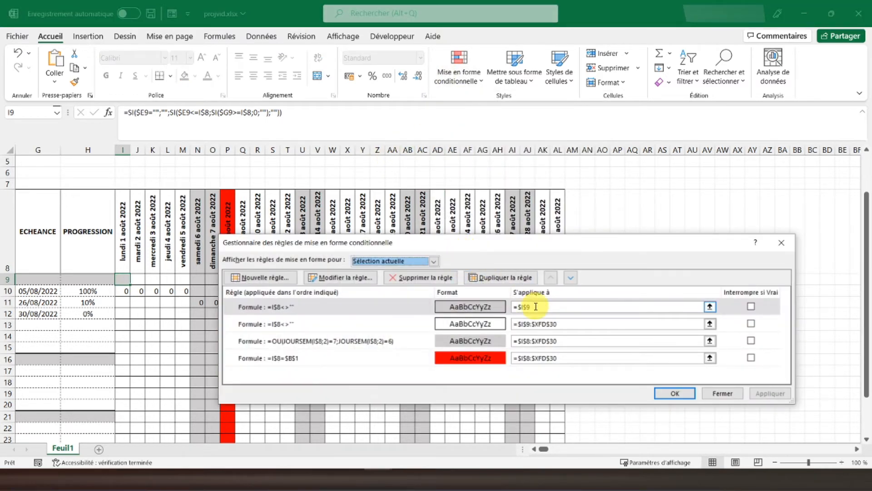
click(536, 306)
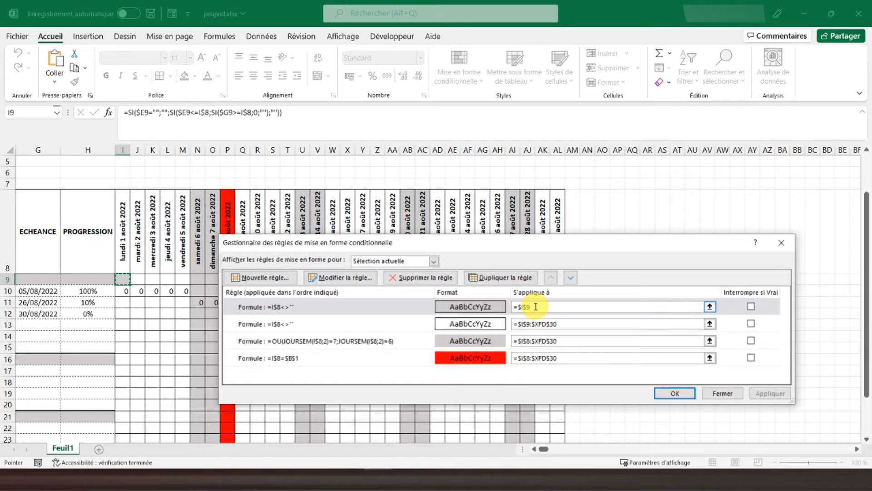
drag(564, 325, 533, 325)
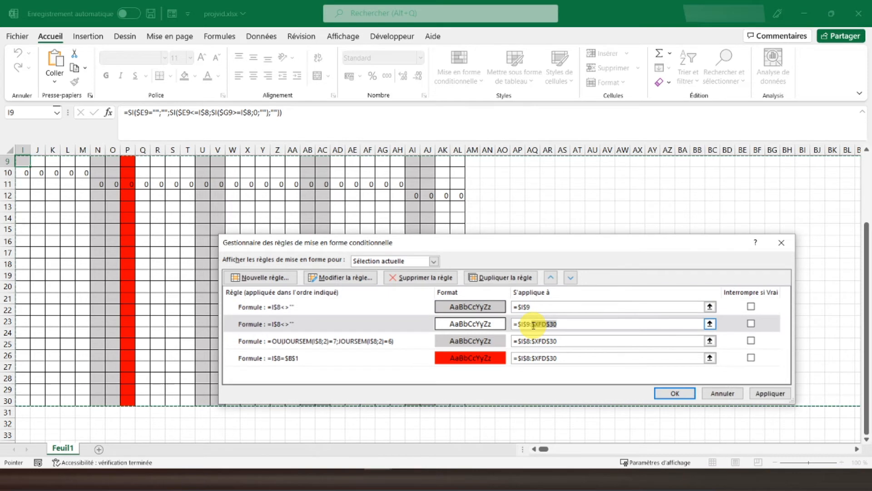
click(542, 306)
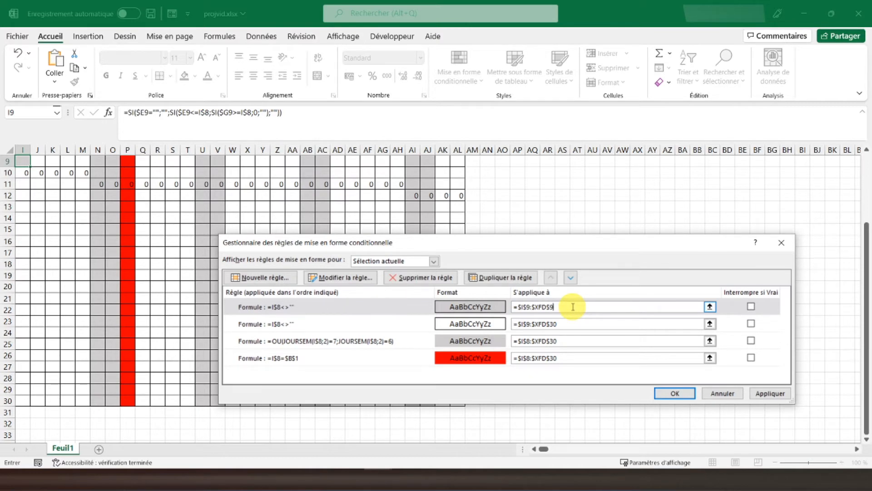
key(Return)
scroll(572, 306, up, 2)
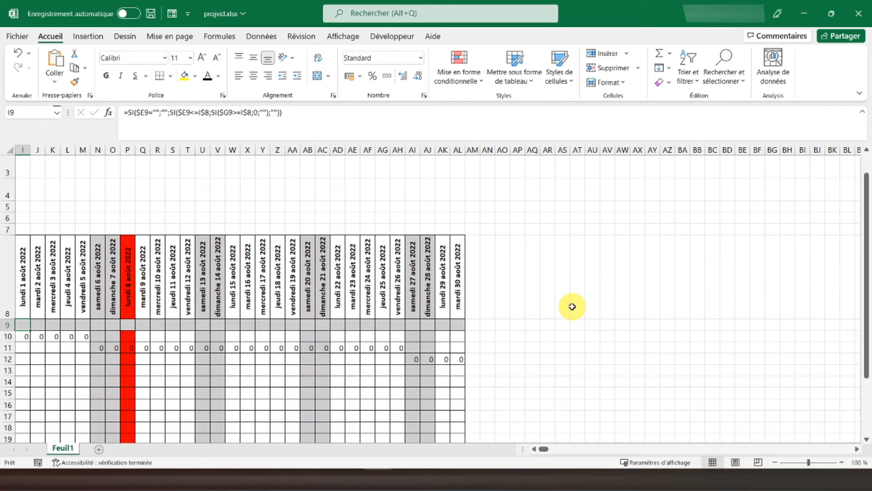
Step: Move the red current-date rule =I$8=$B$1 to first place in the conditional formatting rule order
click(535, 449)
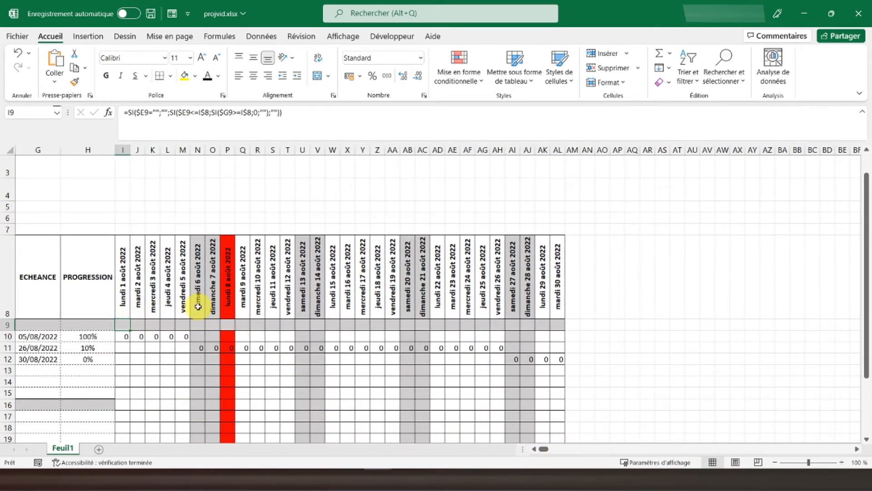
click(458, 65)
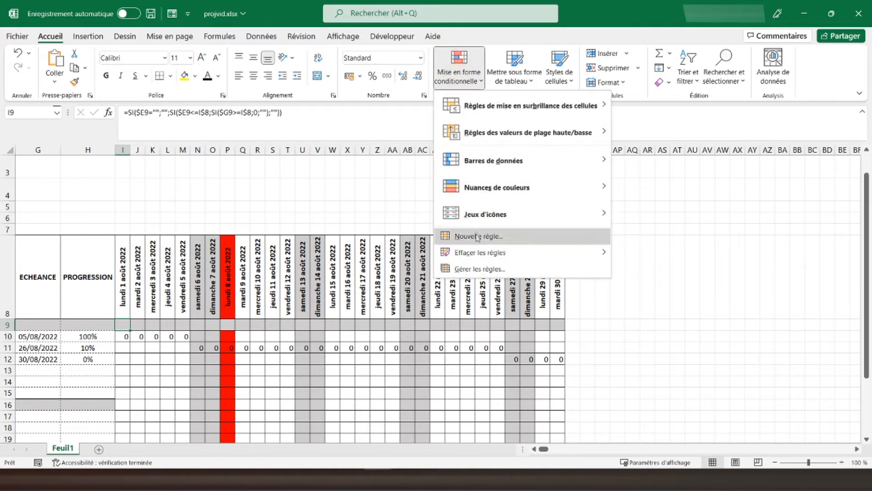
click(472, 269)
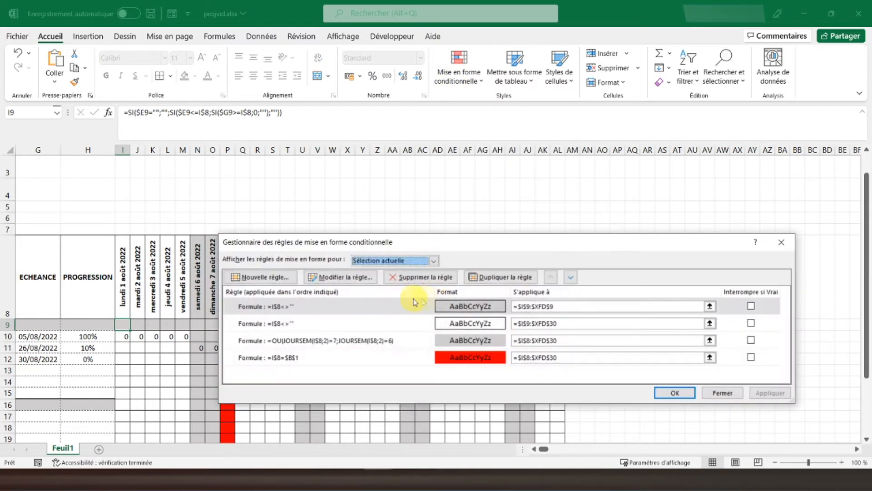
click(422, 305)
click(409, 357)
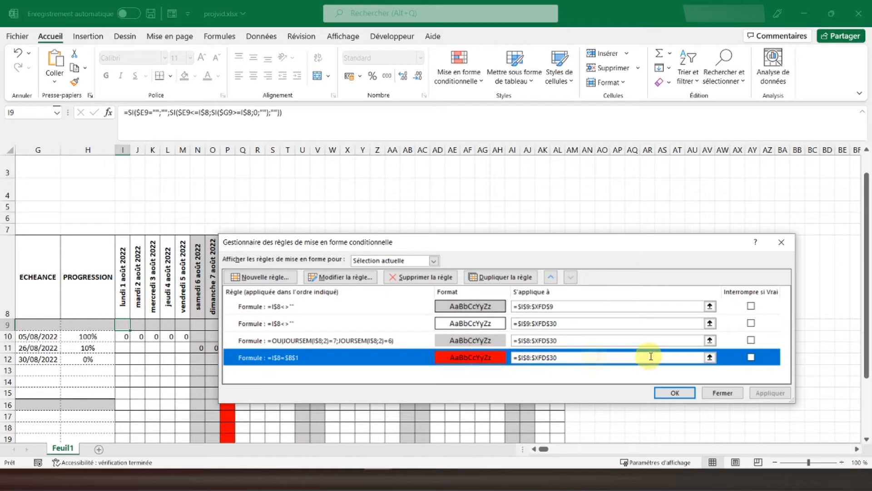
click(549, 278)
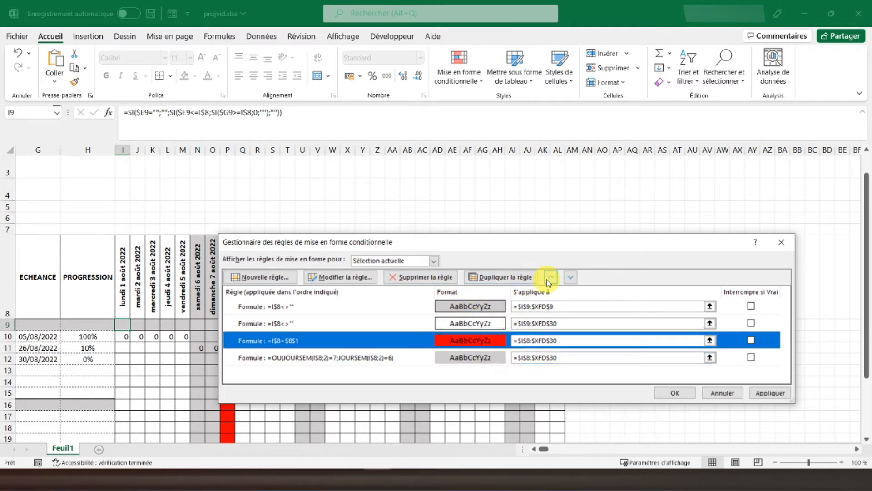
click(549, 278)
click(550, 278)
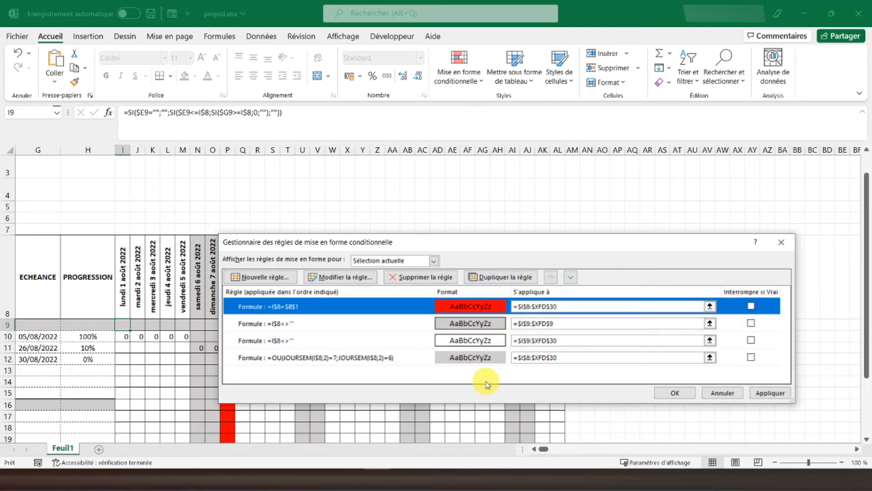
Step: Move the weekend rule to second place and the $I$9:$XFD$30 border rule to third, apply the order, and check cell P9
click(416, 357)
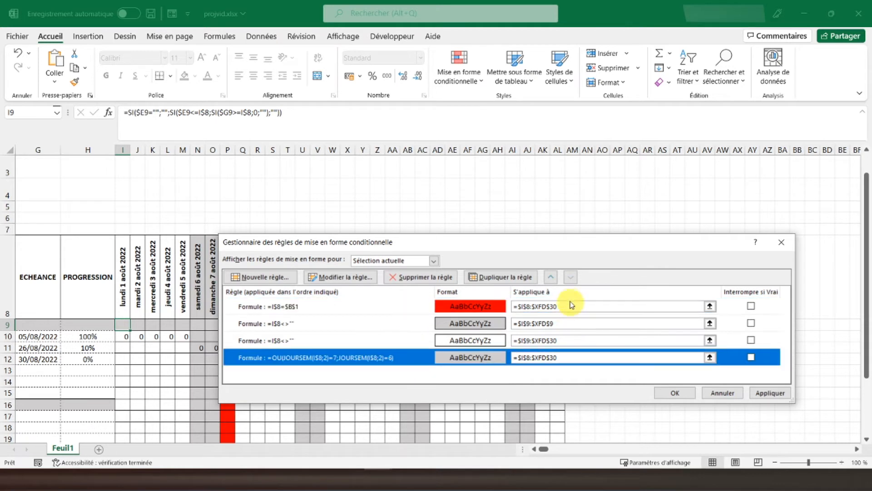
click(551, 277)
click(551, 277)
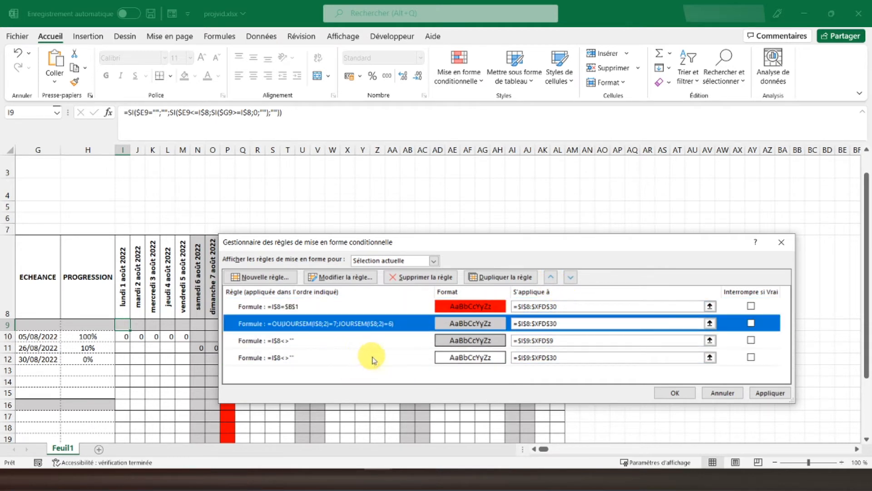
click(372, 357)
click(551, 278)
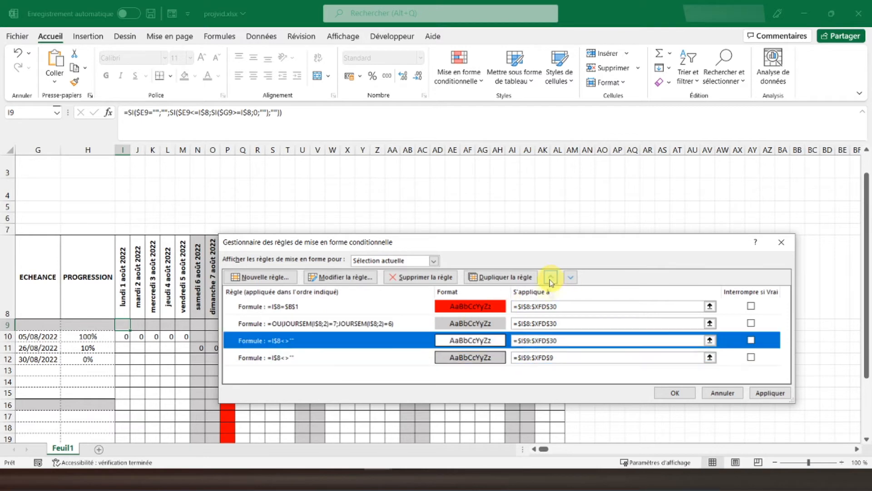
click(768, 393)
click(668, 393)
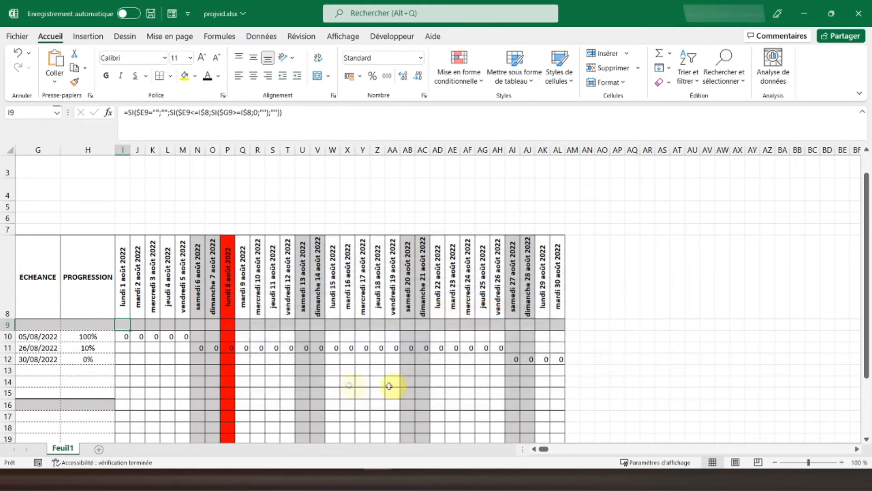
click(228, 324)
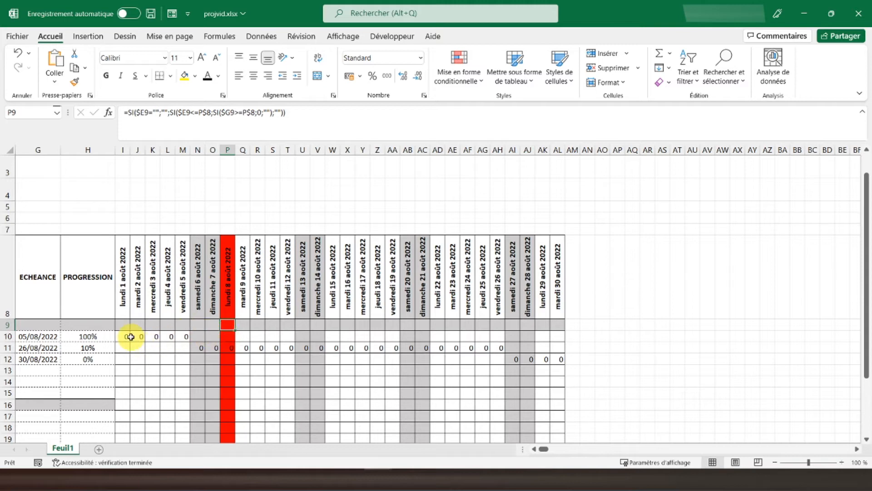
Step: Start a new conditional formatting rule for cell I10 that formats cells whose value is equal to 0
scroll(130, 337, down, 1)
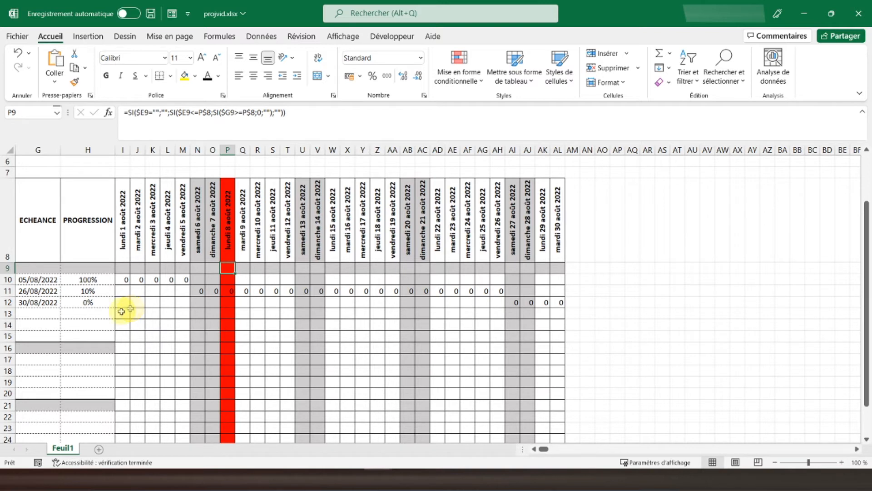
click(123, 279)
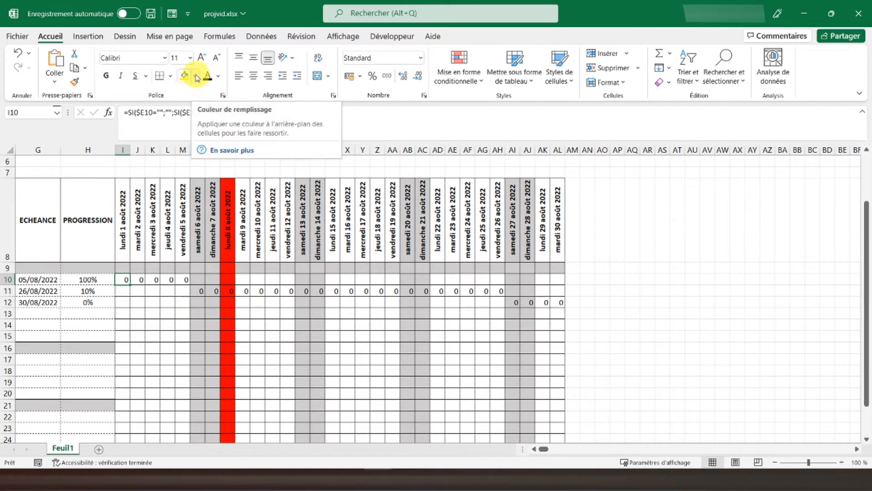
click(471, 81)
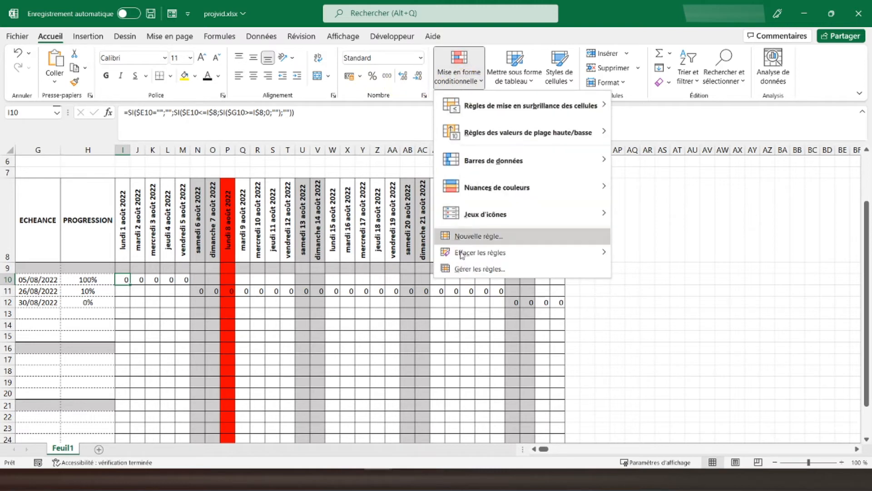
click(467, 269)
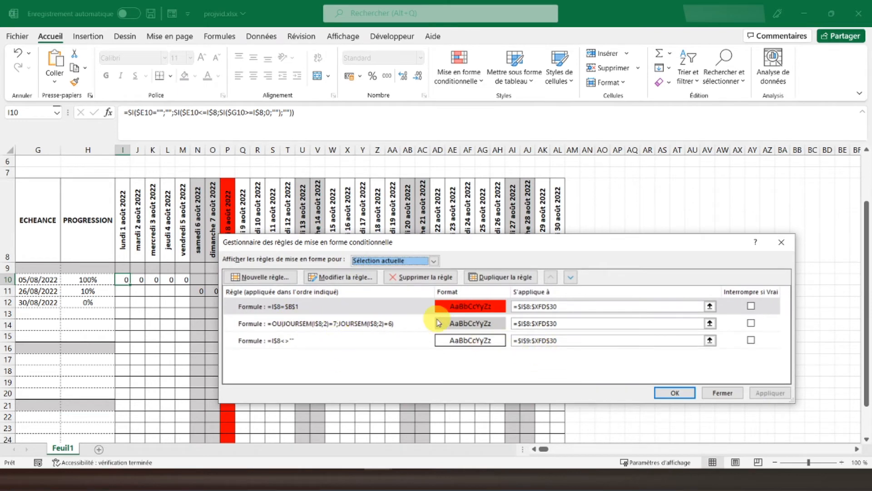
click(270, 278)
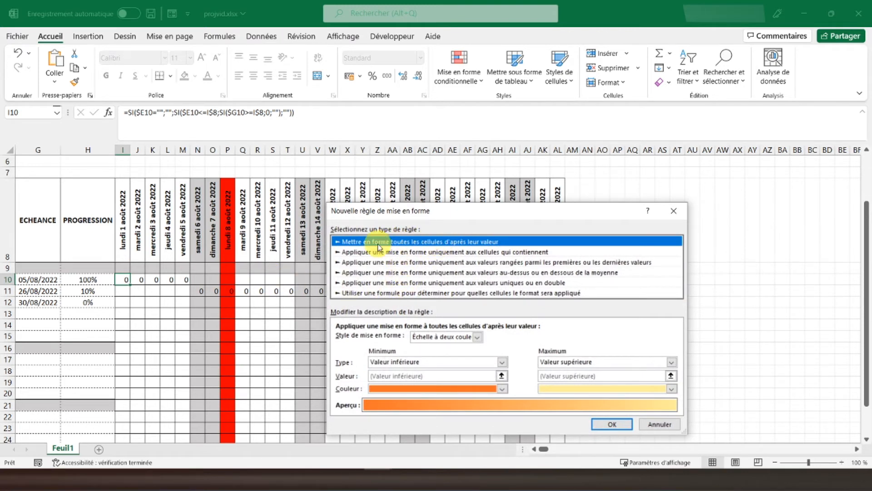
click(442, 337)
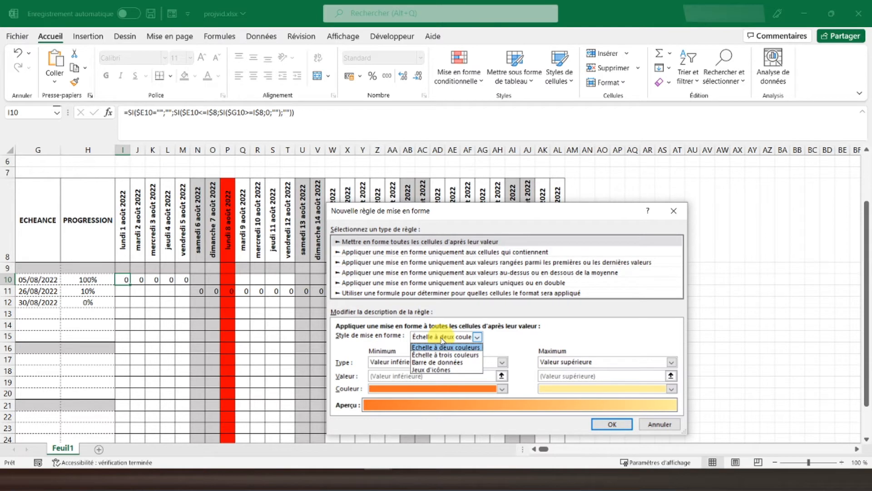
click(443, 347)
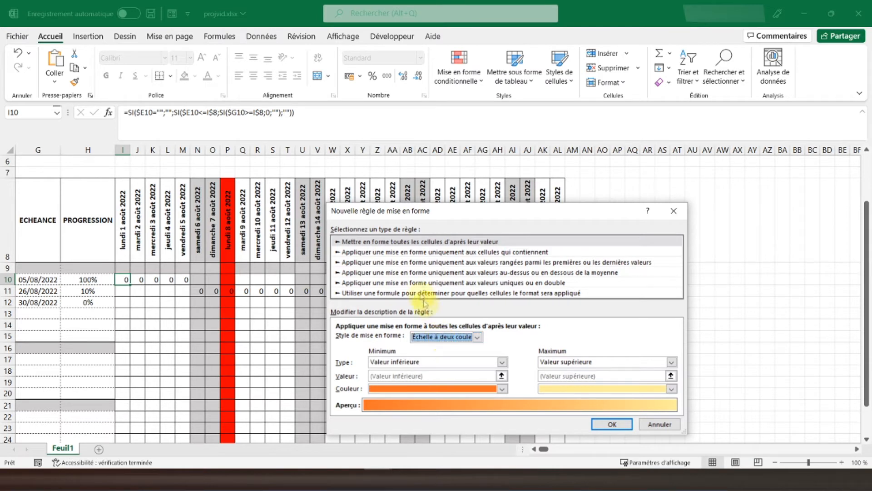
click(387, 253)
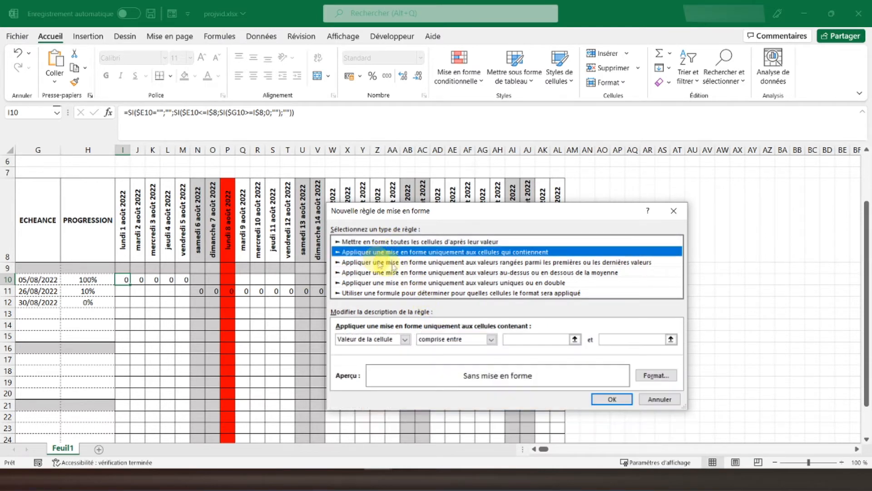
click(441, 339)
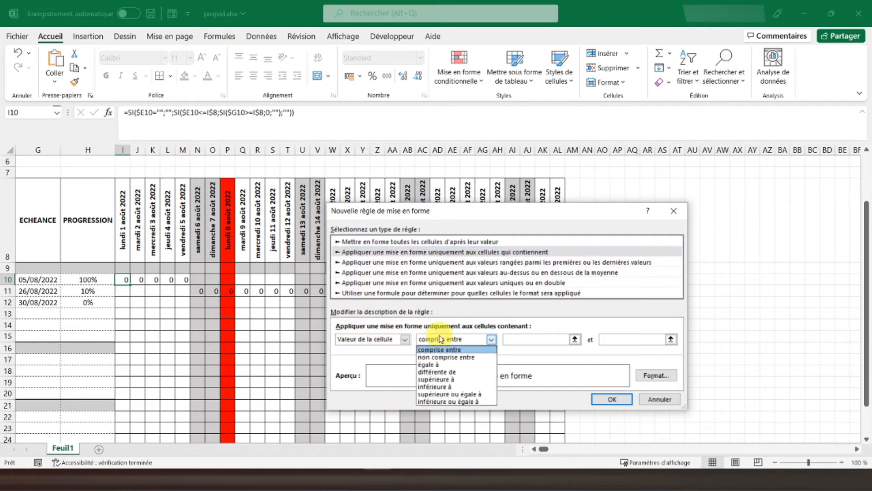
click(443, 364)
click(534, 340)
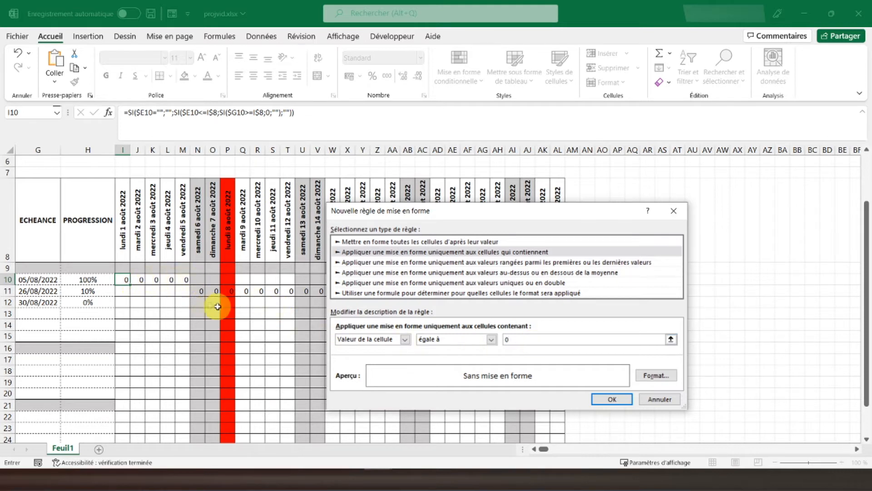
Step: Give the cell-value-equals-0 rule a light gold fill, create the rule and apply it
click(669, 379)
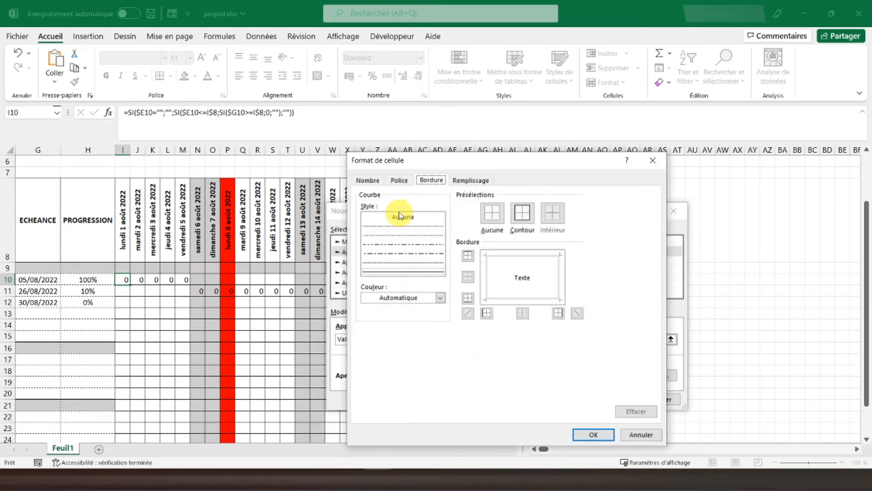
click(468, 181)
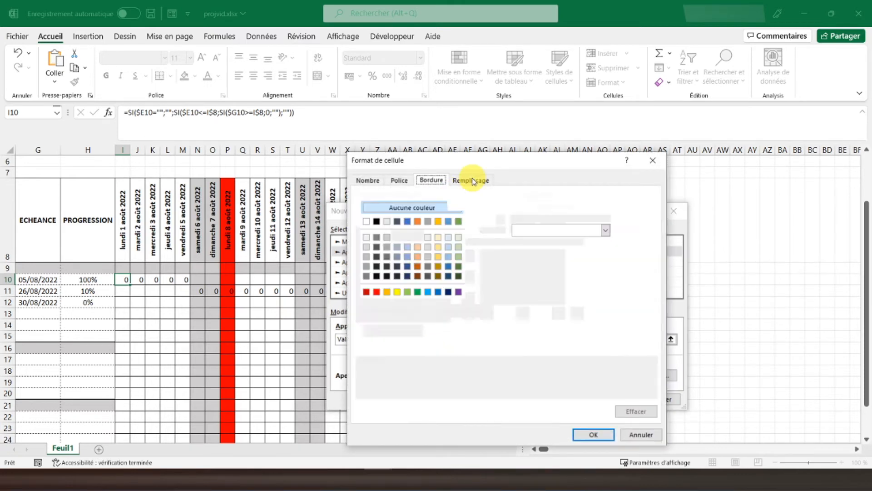
click(440, 242)
click(592, 434)
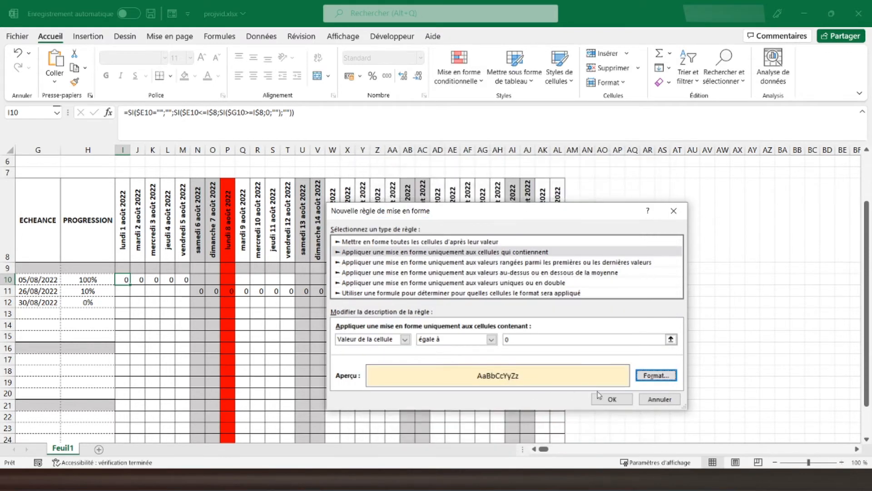
click(612, 400)
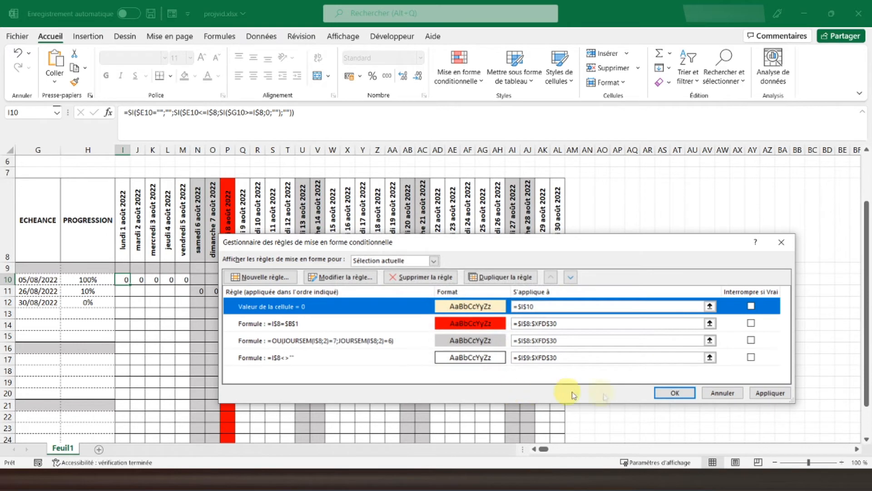
click(771, 393)
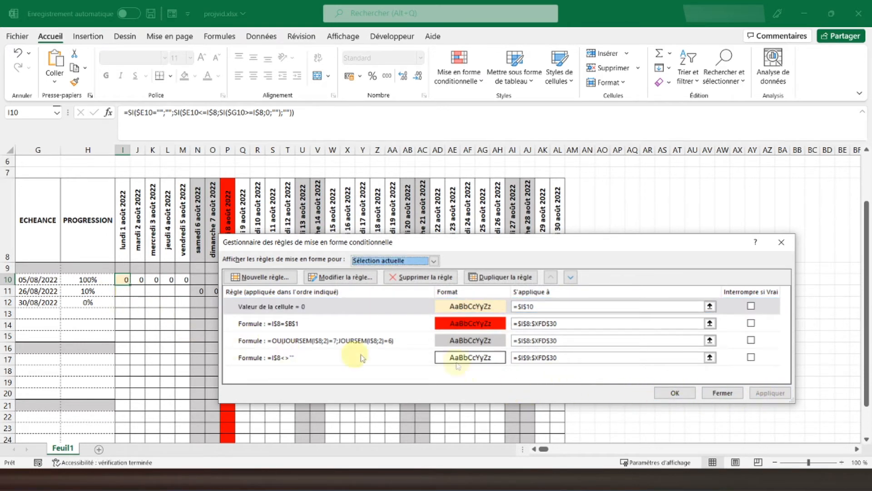
Step: Extend the light gold rule for value 0 to the range =$I$10:$XFD$15 and apply it
click(554, 309)
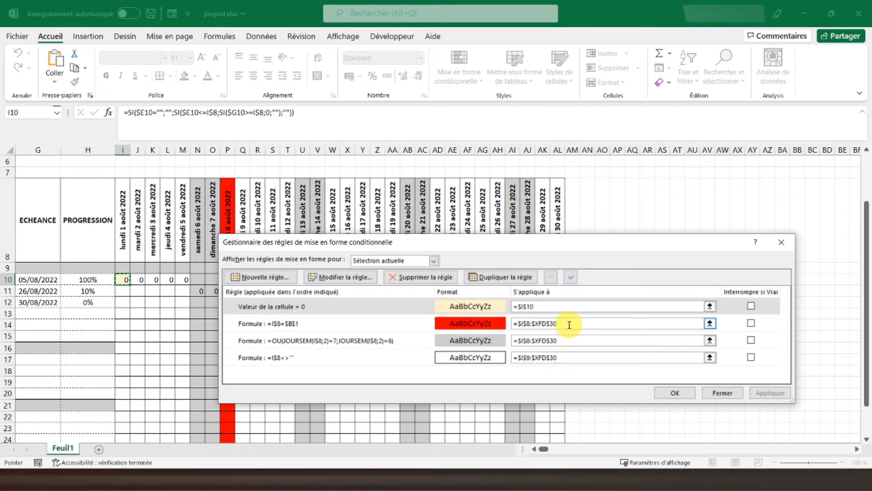
click(543, 325)
double_click(531, 323)
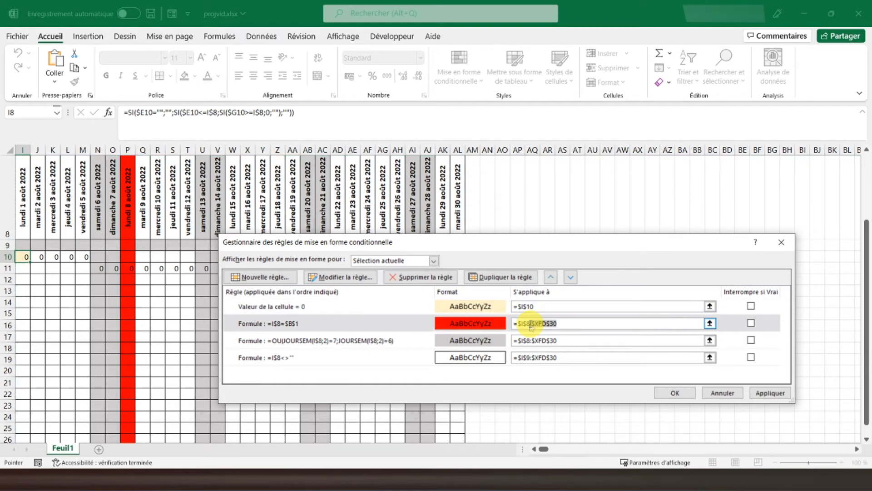
click(548, 308)
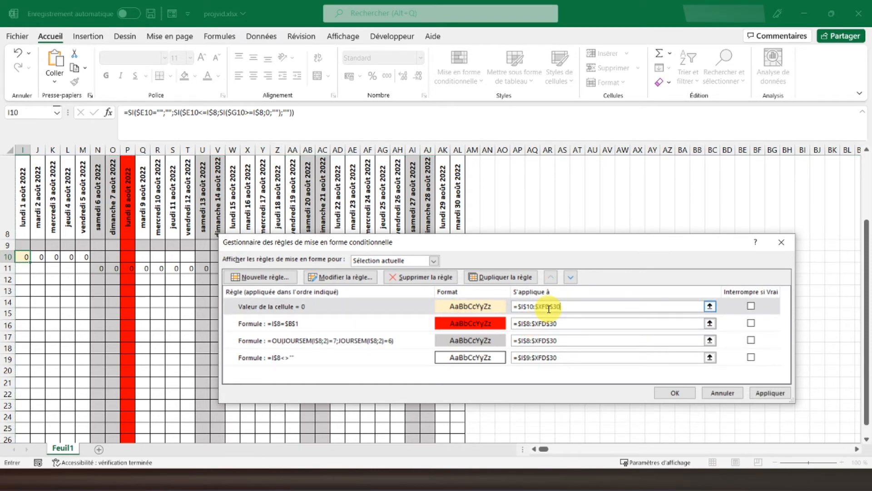
click(579, 309)
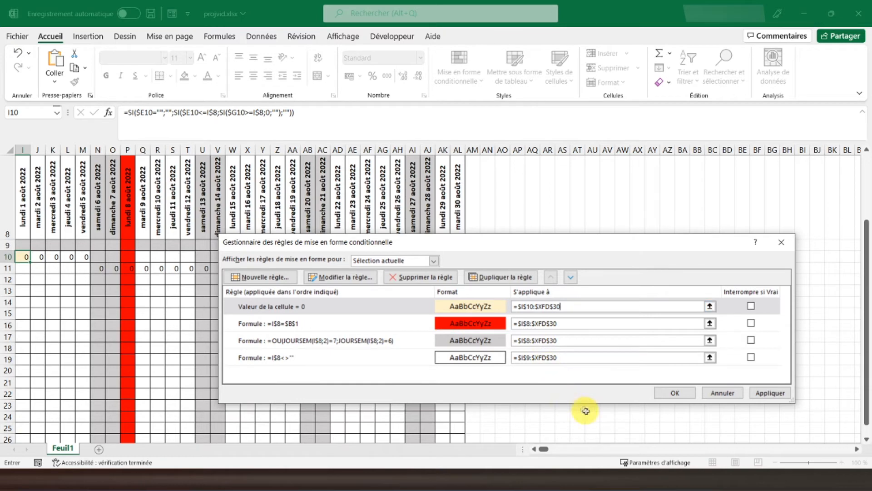
drag(545, 451, 539, 452)
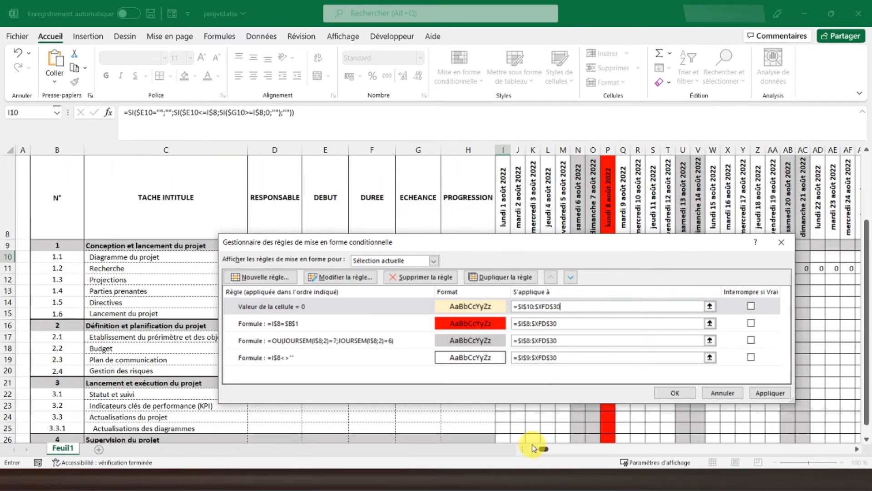
click(856, 449)
click(855, 449)
click(856, 449)
click(856, 449)
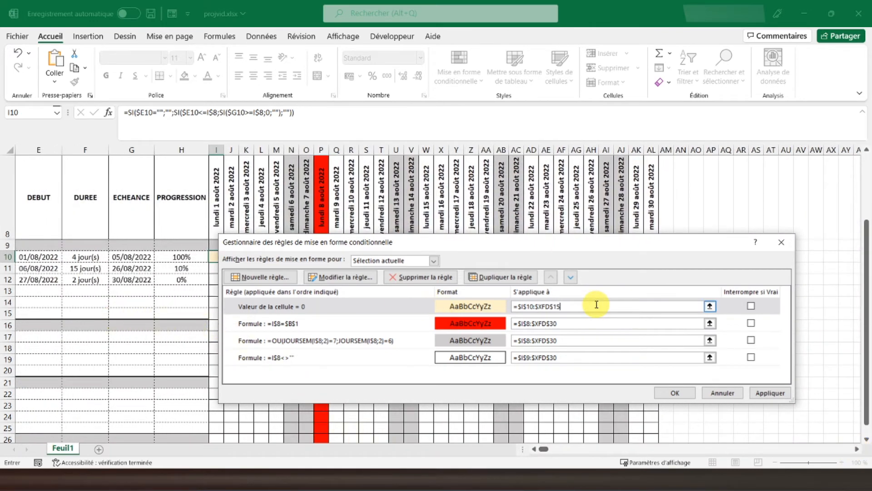
click(769, 394)
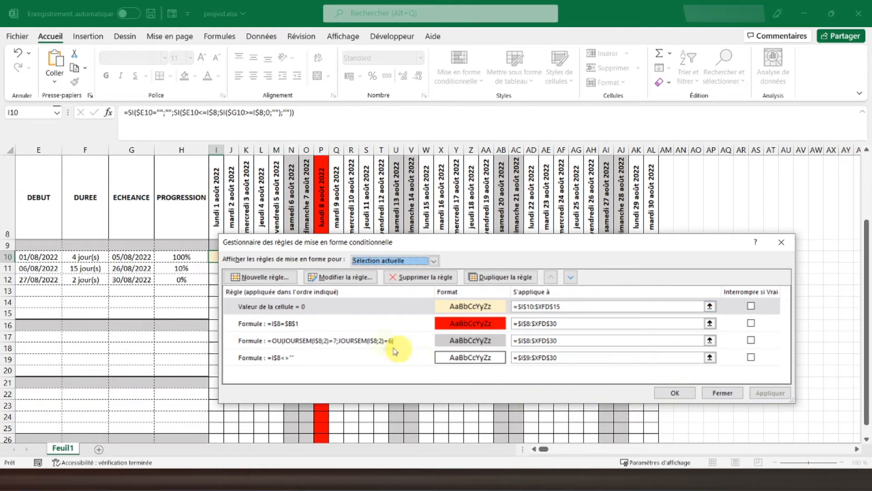
Step: Move the cell-value-0 rule to third place, below the weekend rule, and apply and confirm the order
click(373, 306)
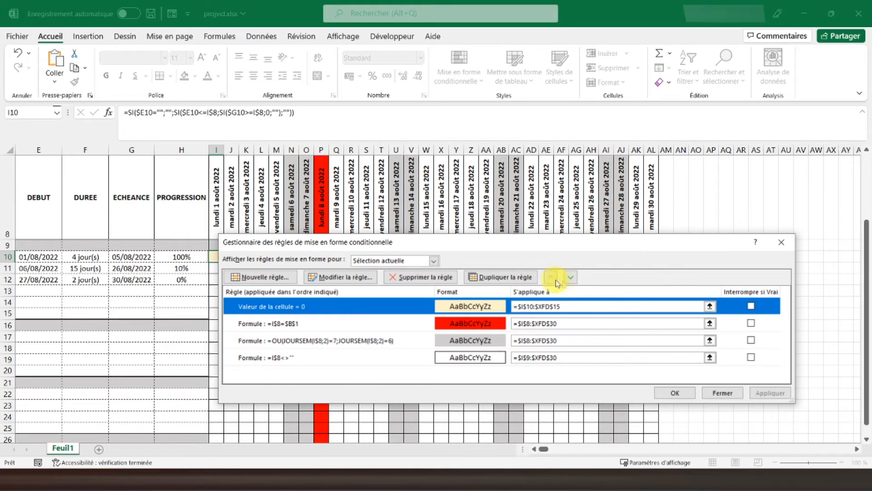
click(571, 277)
click(570, 277)
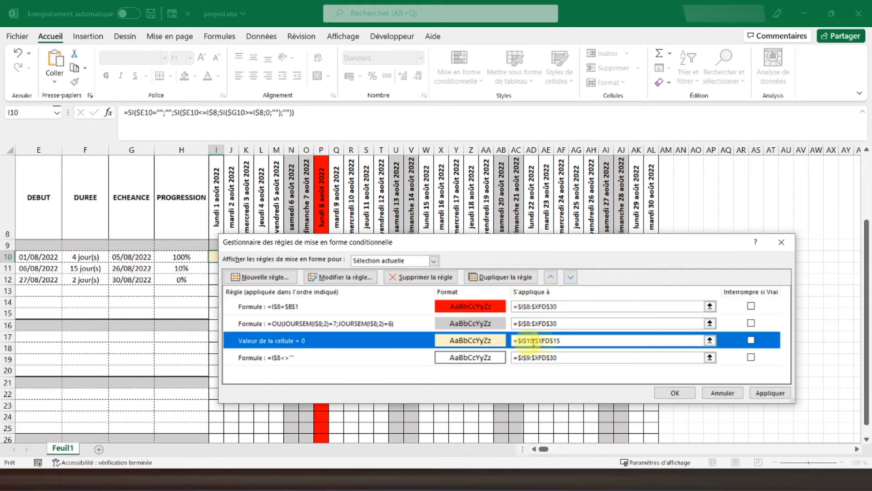
click(770, 393)
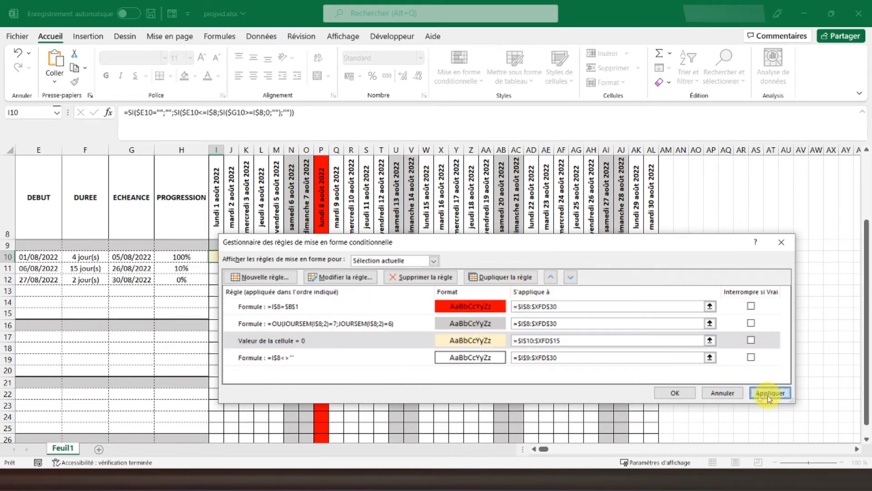
click(681, 395)
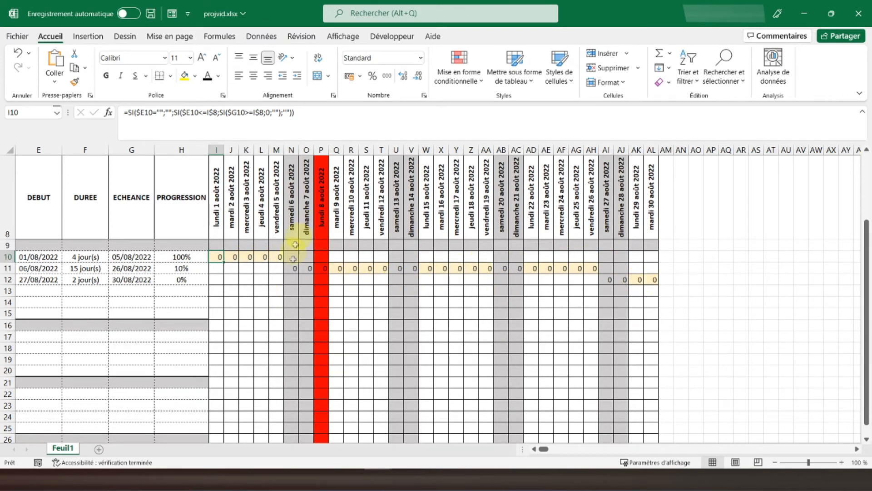
Step: Review the order and ranges of the conditional formatting rules that apply to cell I10
click(452, 75)
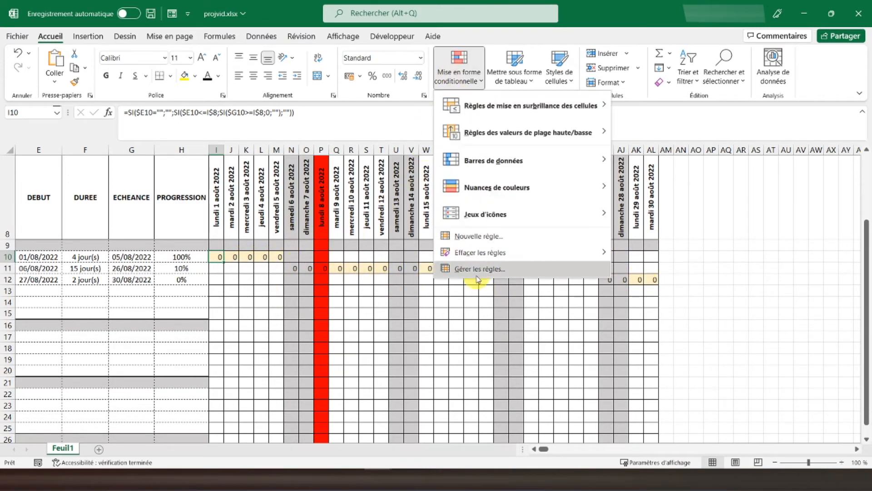
click(485, 272)
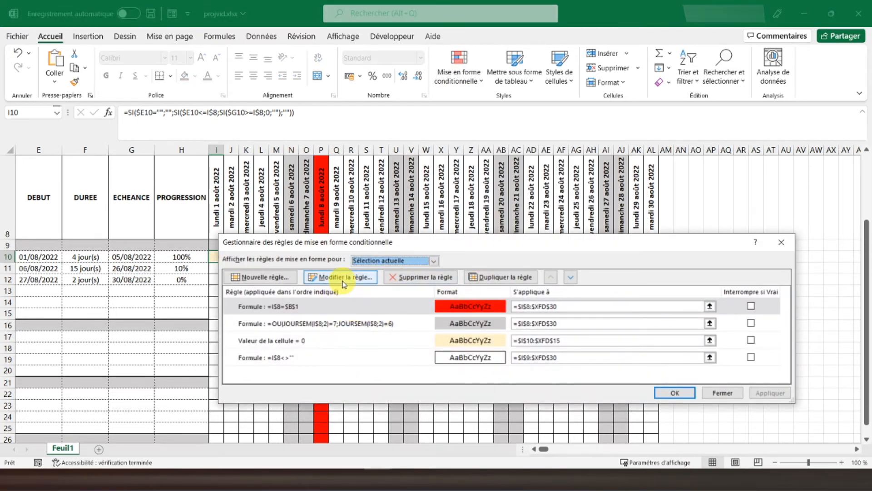
click(329, 312)
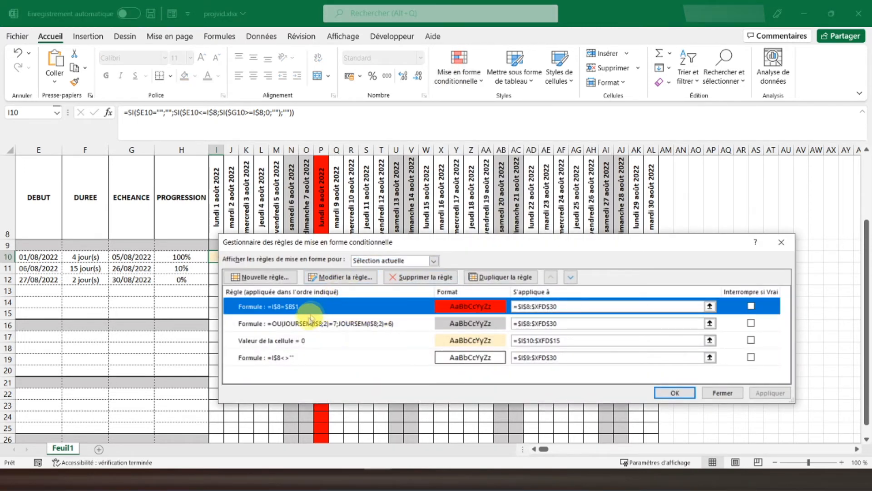
click(369, 341)
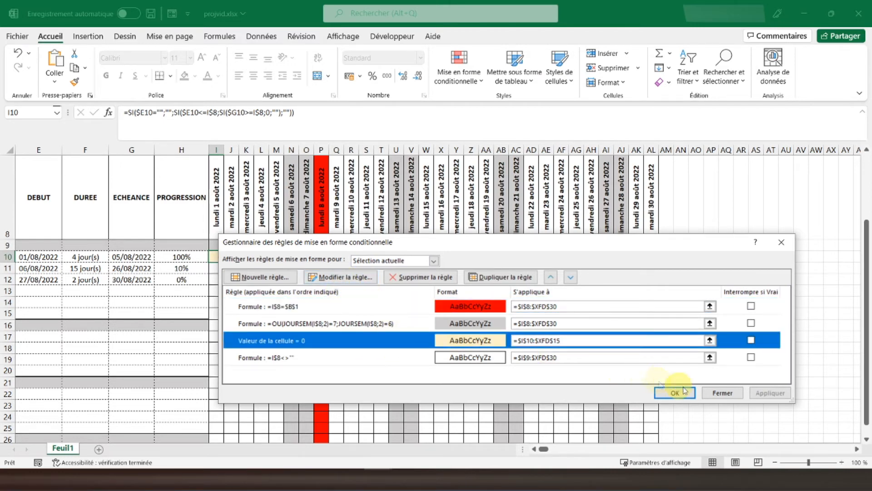
click(722, 392)
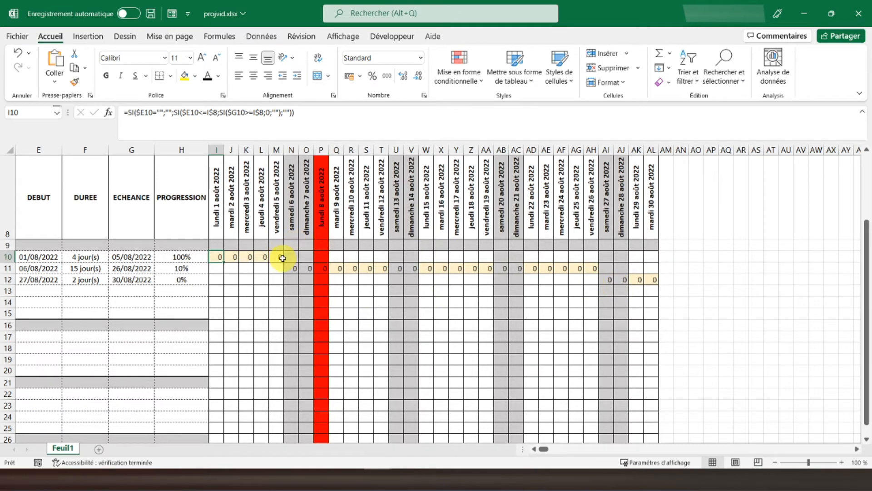
Step: Review the conditional formatting rules and their ranges for cell I9 in the first section row
click(216, 324)
click(194, 323)
click(215, 325)
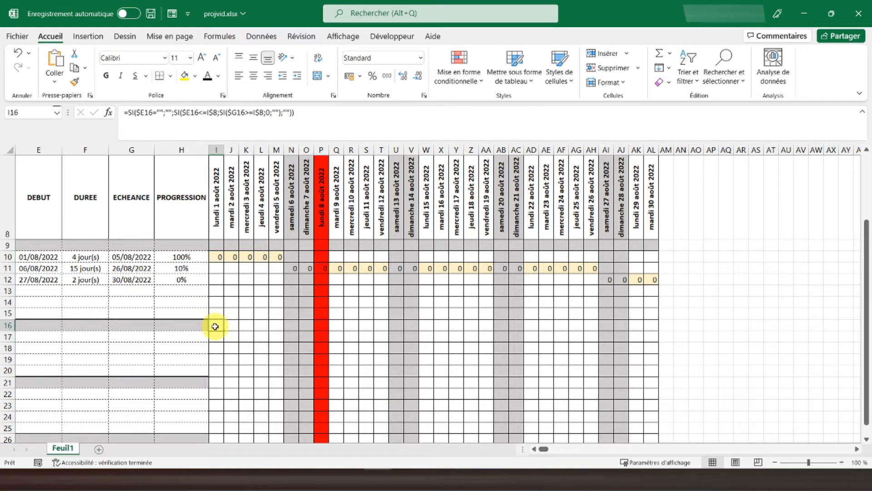
scroll(227, 318, down, 1)
scroll(218, 300, up, 1)
click(471, 82)
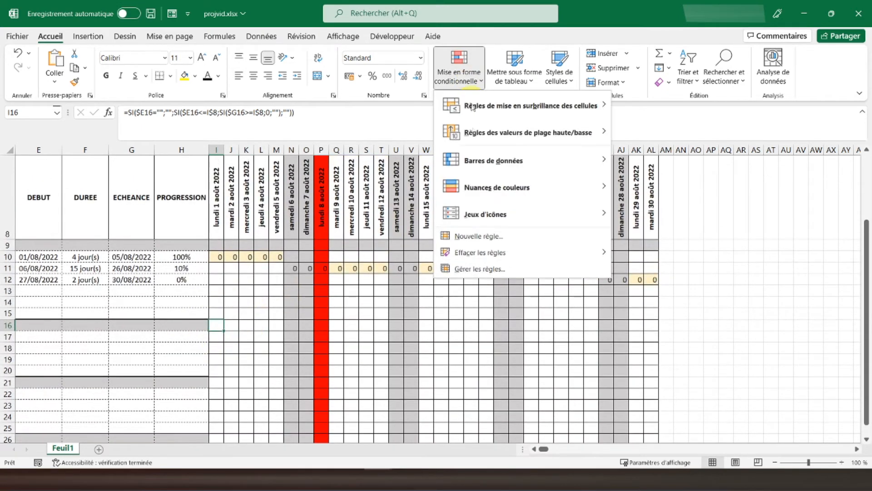
click(217, 245)
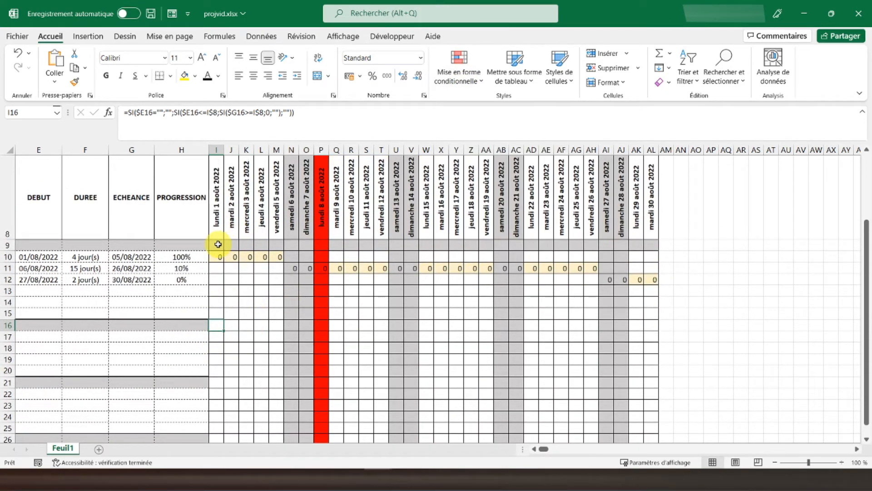
click(217, 245)
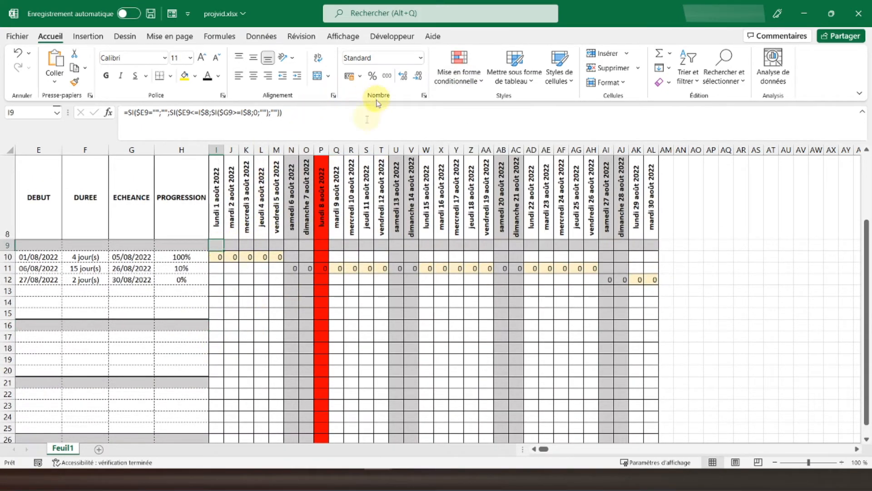
click(452, 77)
click(473, 269)
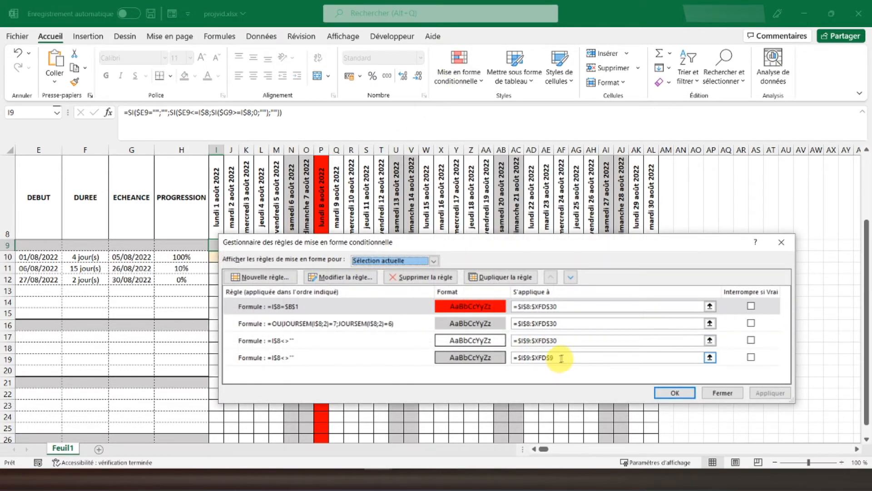
drag(562, 358, 503, 354)
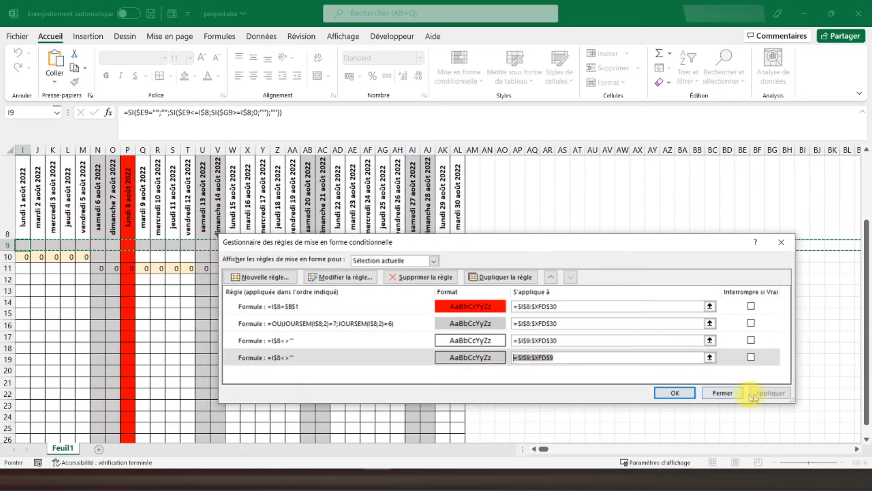
click(723, 392)
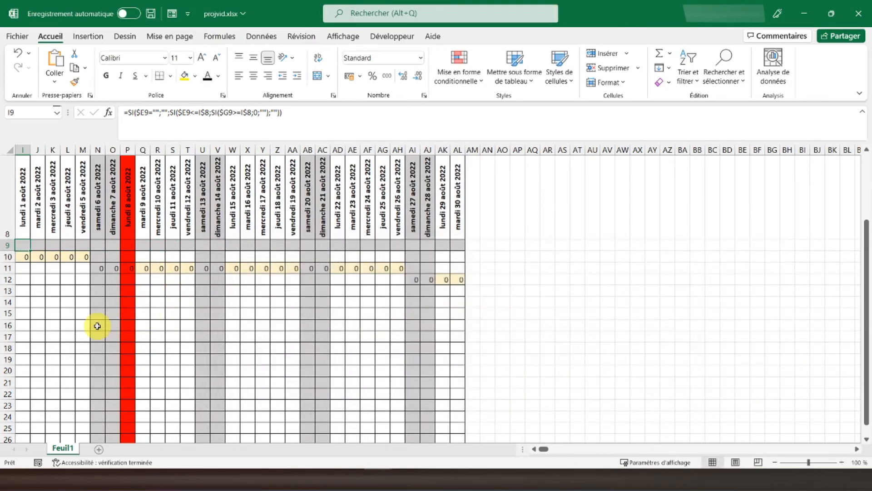
Step: Start a formula-based conditional formatting rule for cell I16 with the formula I$8<>""
click(98, 325)
drag(543, 449, 524, 450)
click(507, 327)
click(458, 66)
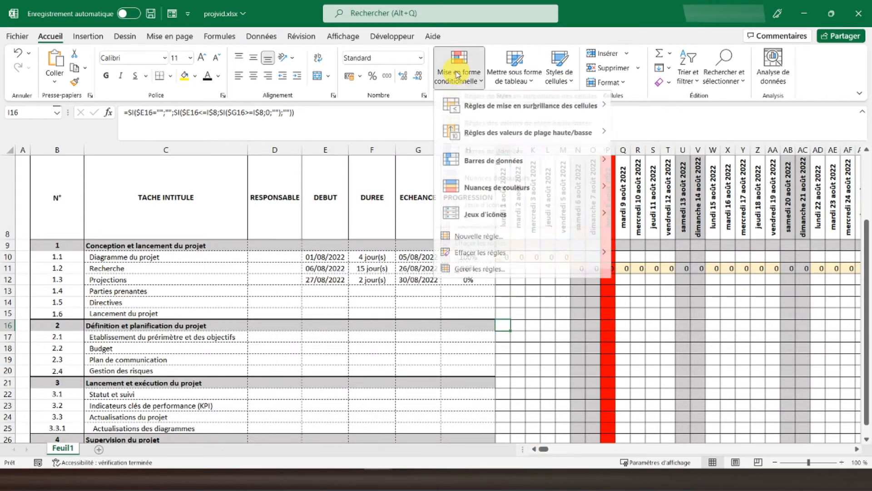
click(477, 237)
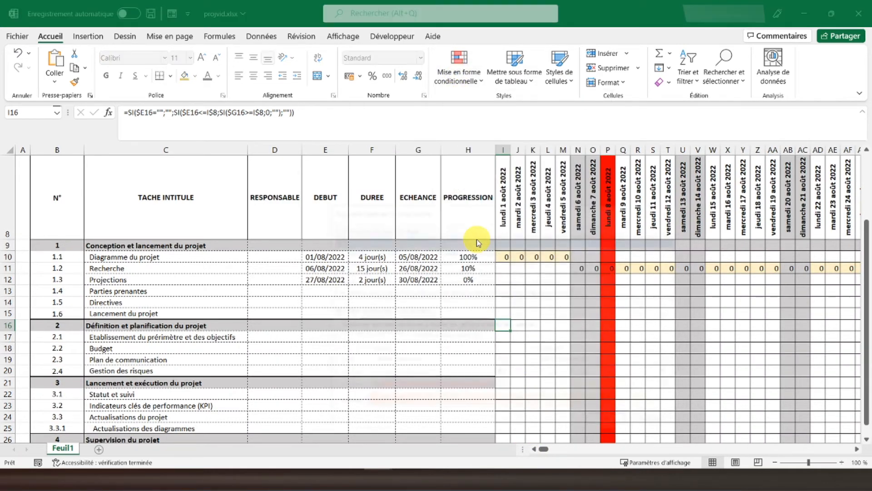
click(386, 293)
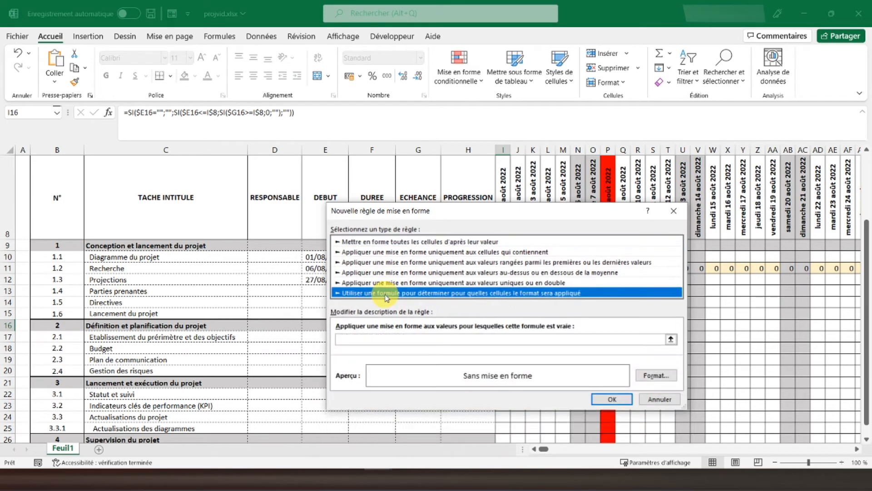
click(366, 340)
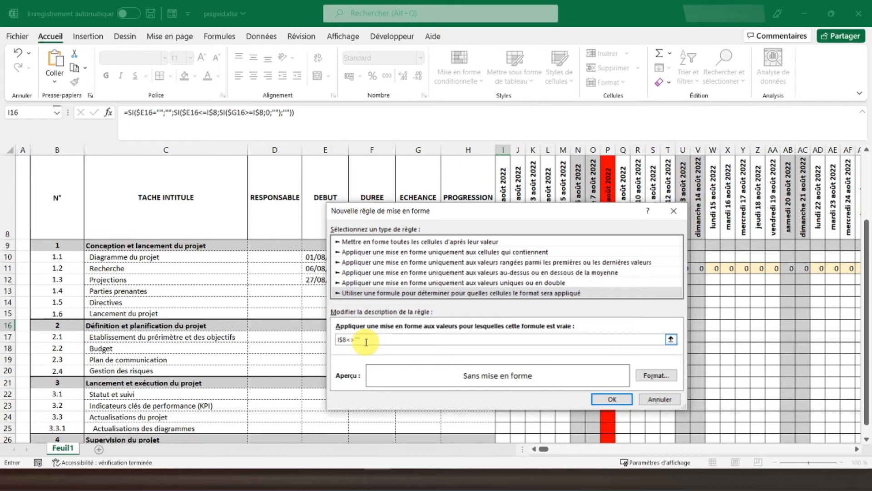
Step: Give the new rule for I16 a grey fill and an outline border, and create it
click(654, 375)
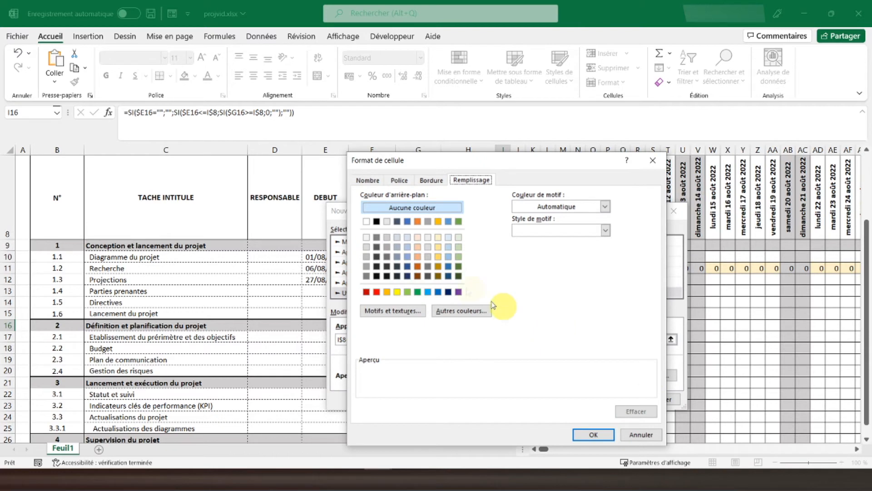
click(387, 237)
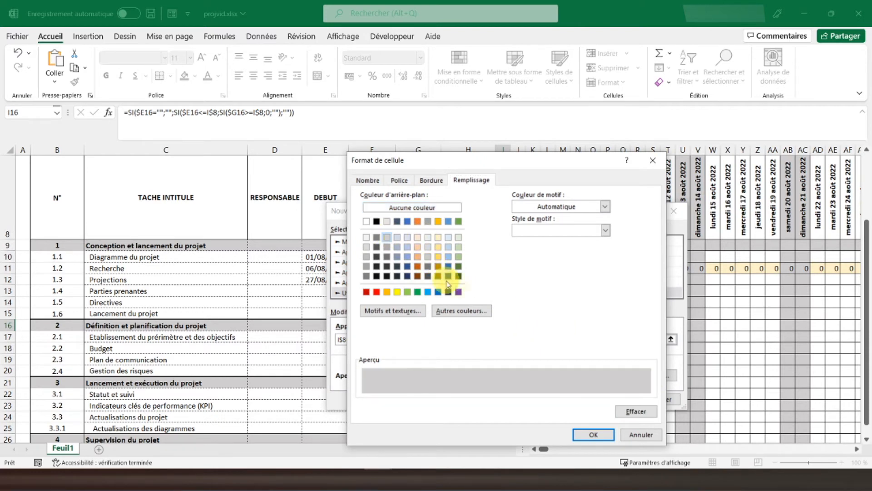
click(431, 182)
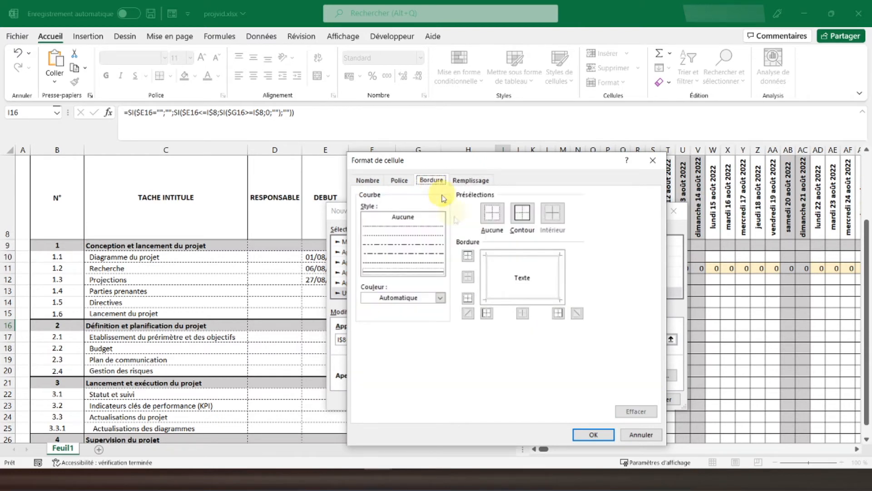
click(522, 212)
click(602, 439)
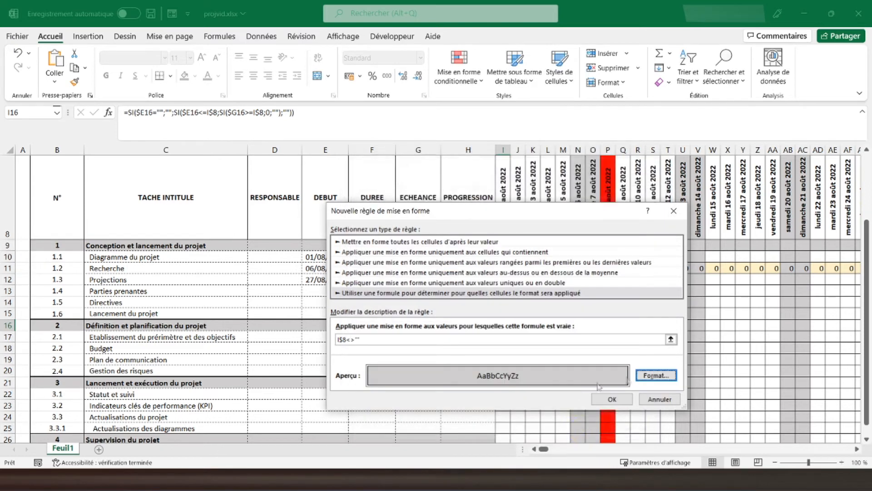
click(612, 399)
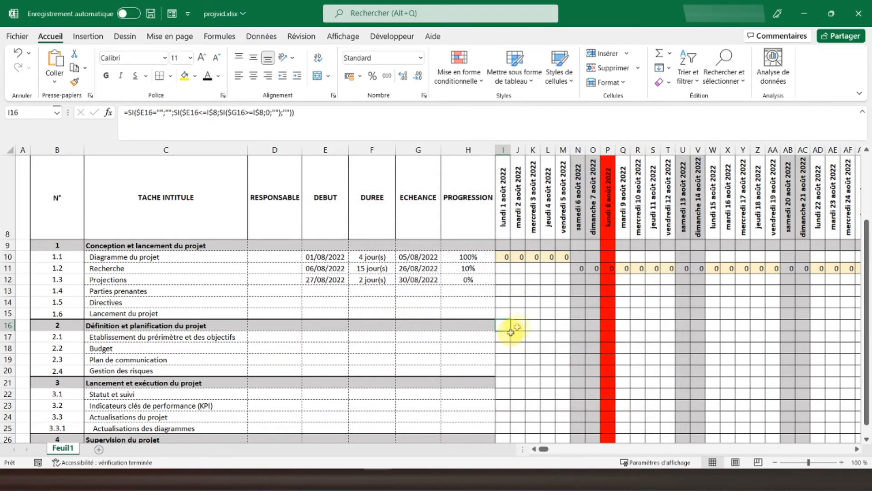
Step: Correct the formula of the grey rule on I16 to =I$8<>"" and apply the change
click(457, 75)
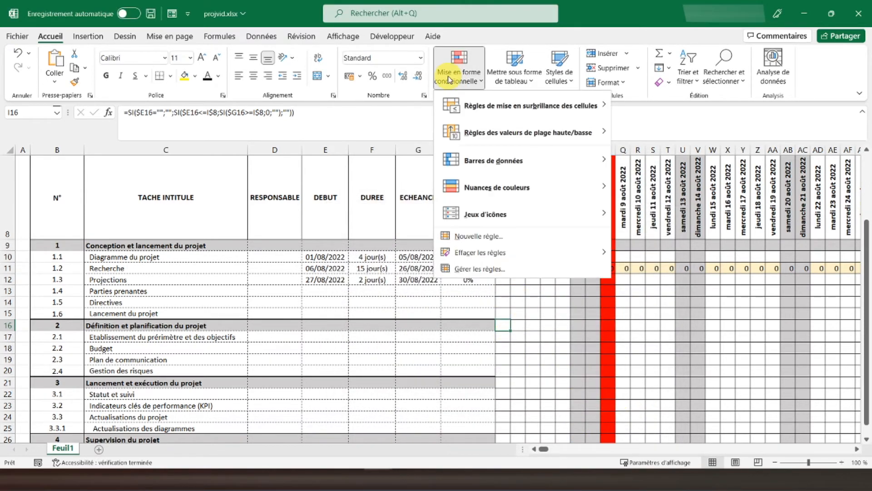
click(479, 270)
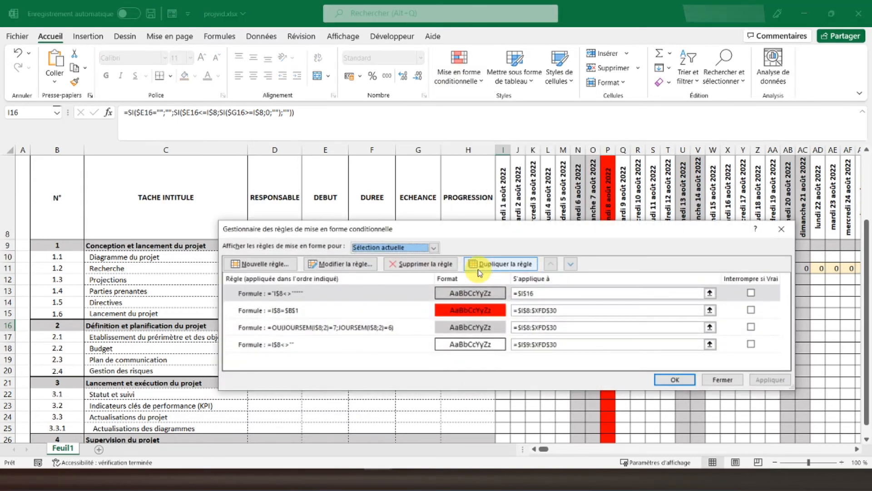
click(384, 294)
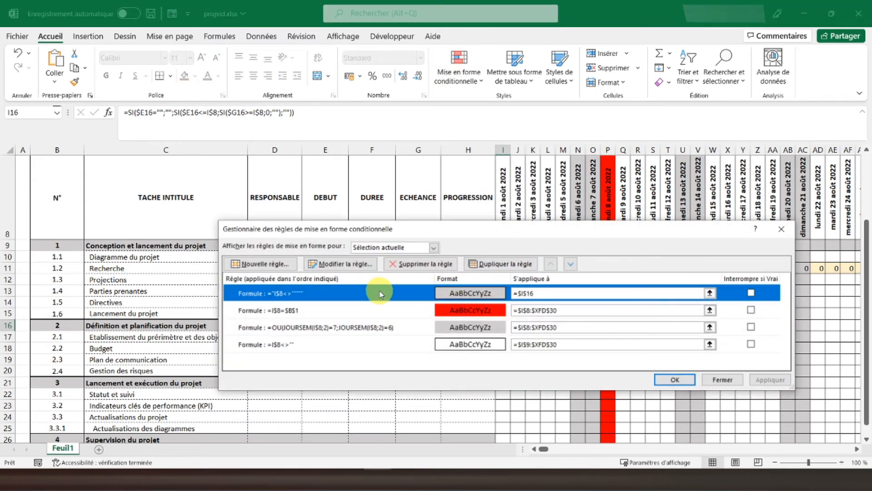
click(367, 265)
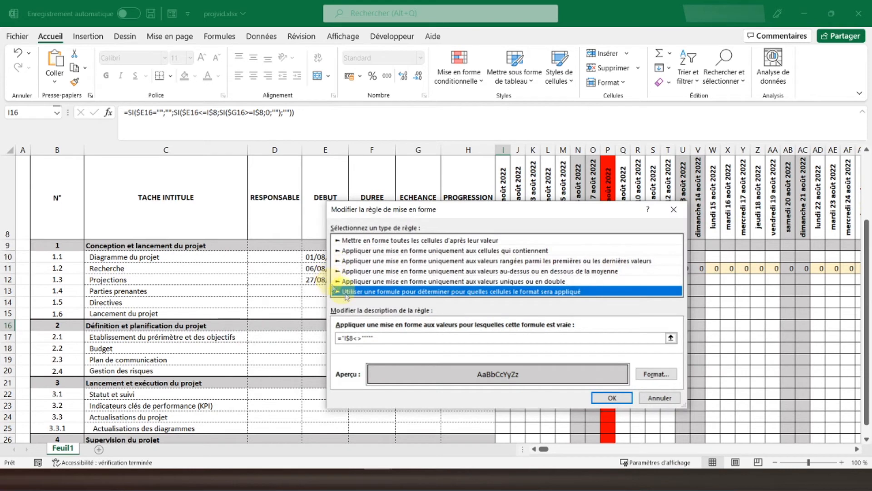
click(383, 337)
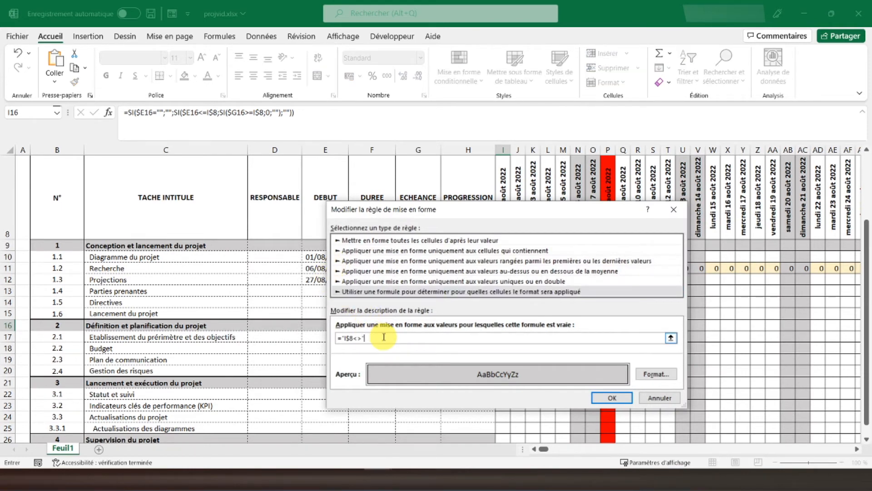
text(")
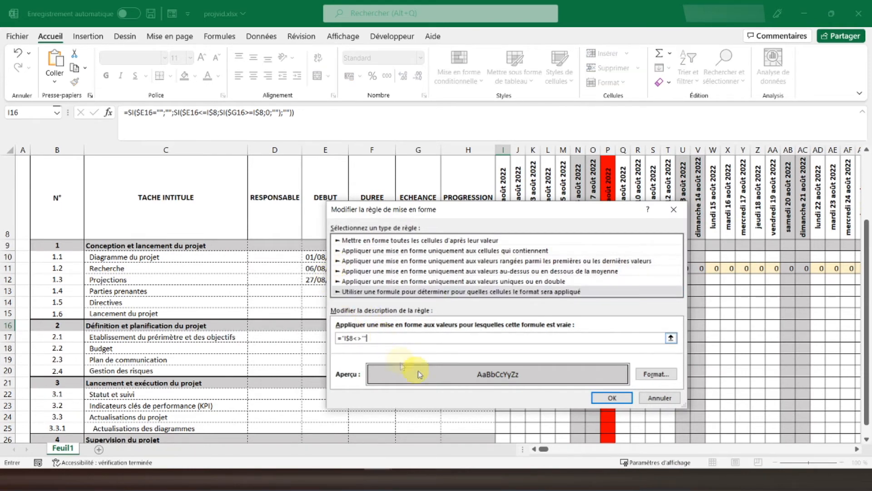
click(611, 398)
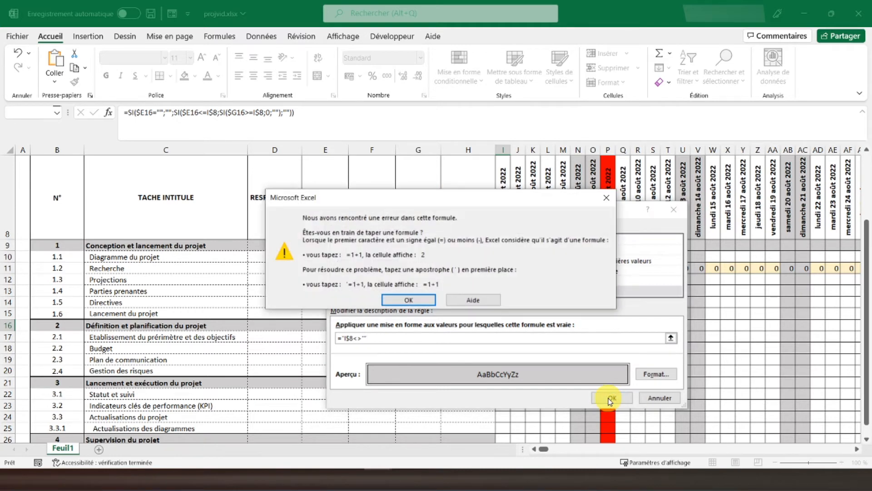
click(425, 308)
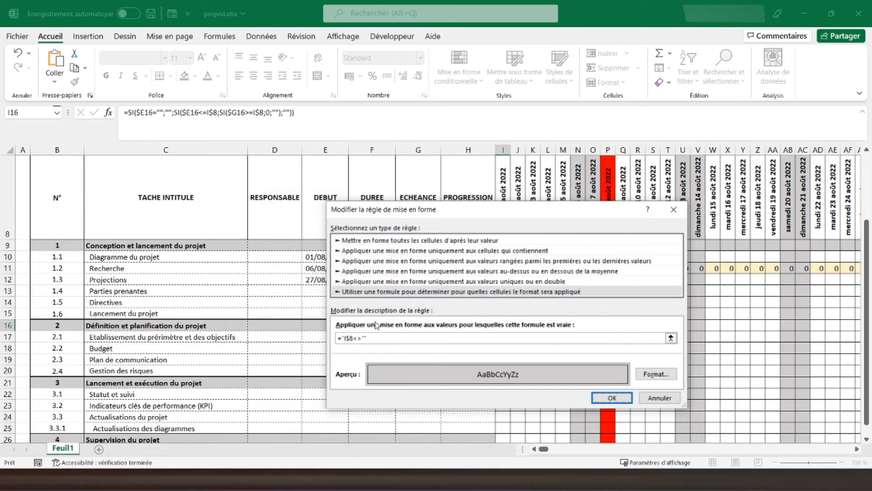
click(599, 398)
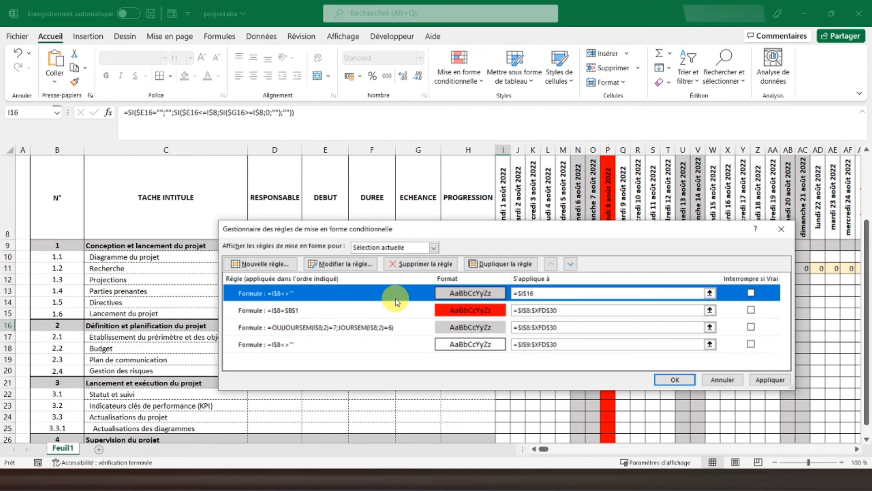
drag(489, 234, 398, 138)
click(677, 283)
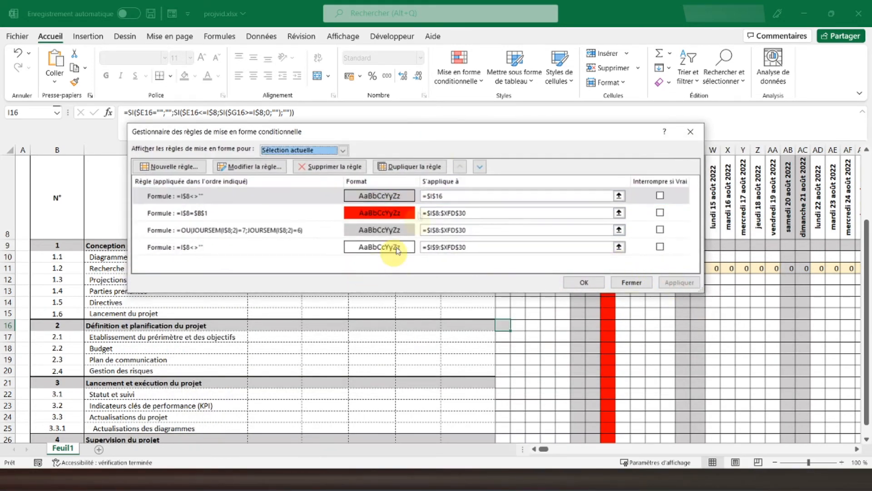
Step: Move the grey I16 rule to the last place in the rule order, below the grid border rule
click(317, 196)
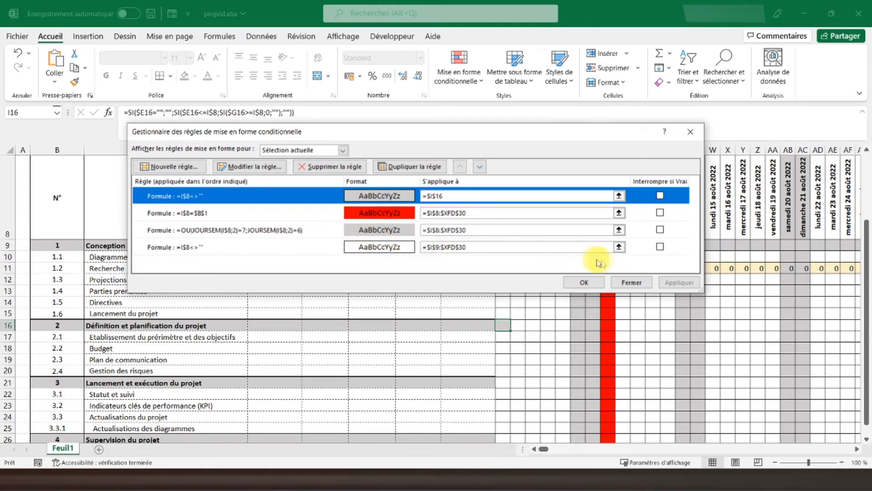
click(475, 169)
click(478, 169)
click(478, 169)
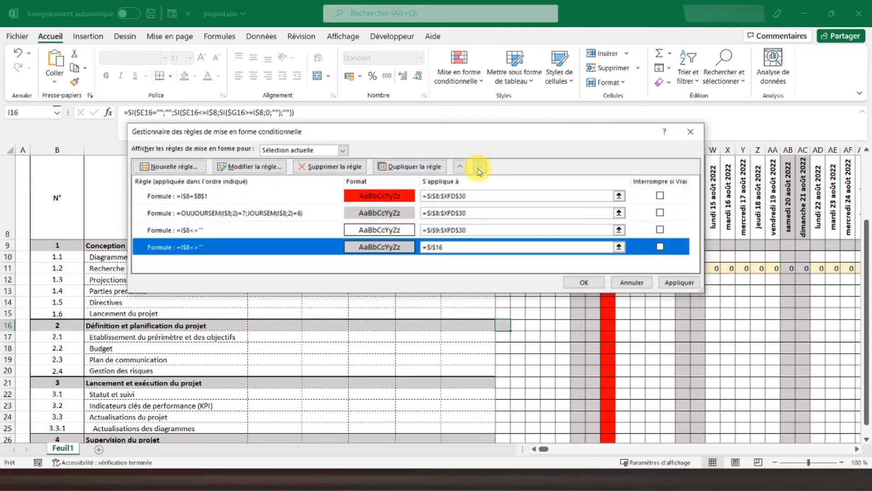
Step: Extend the grey rule's range to =$I$16:$XFD$16, then apply and confirm it
click(449, 249)
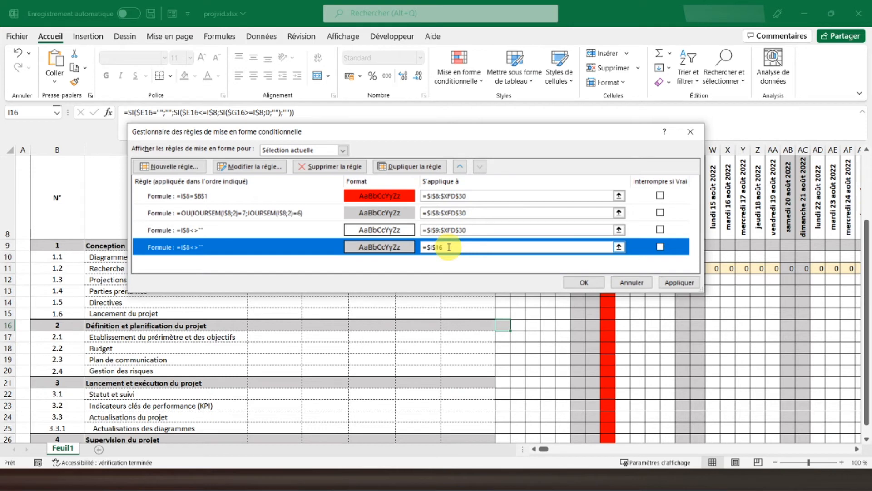
click(444, 231)
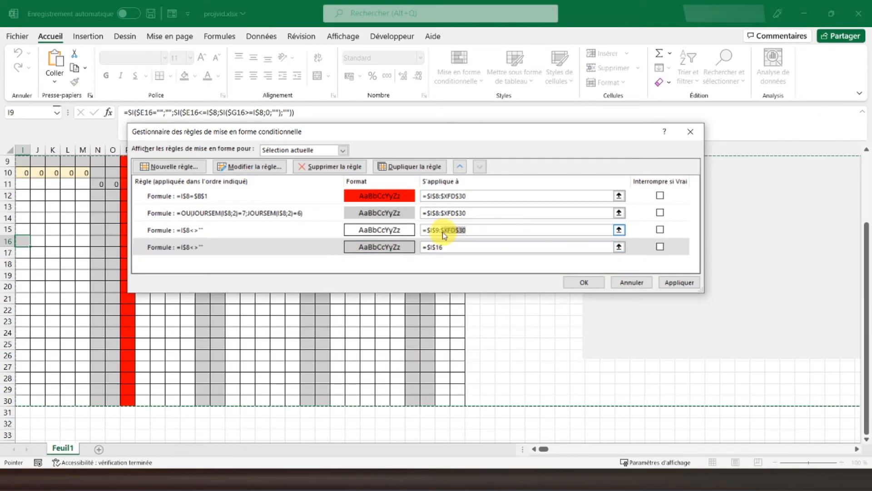
double_click(439, 232)
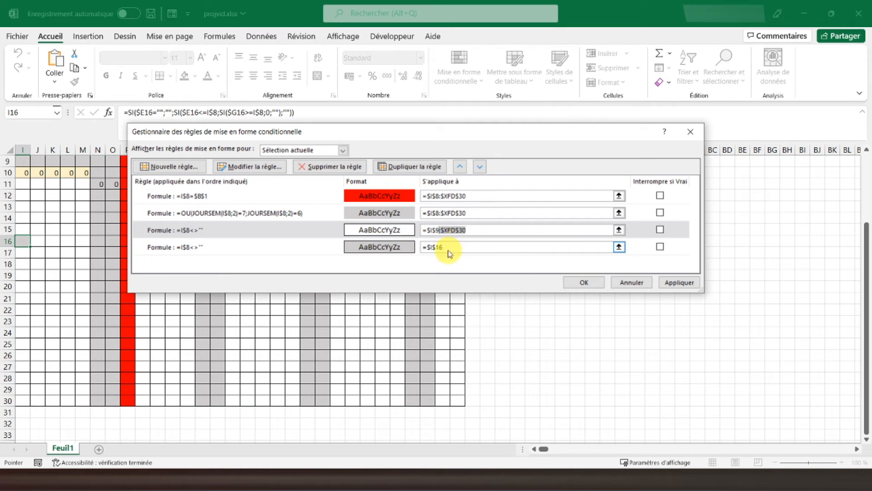
click(450, 248)
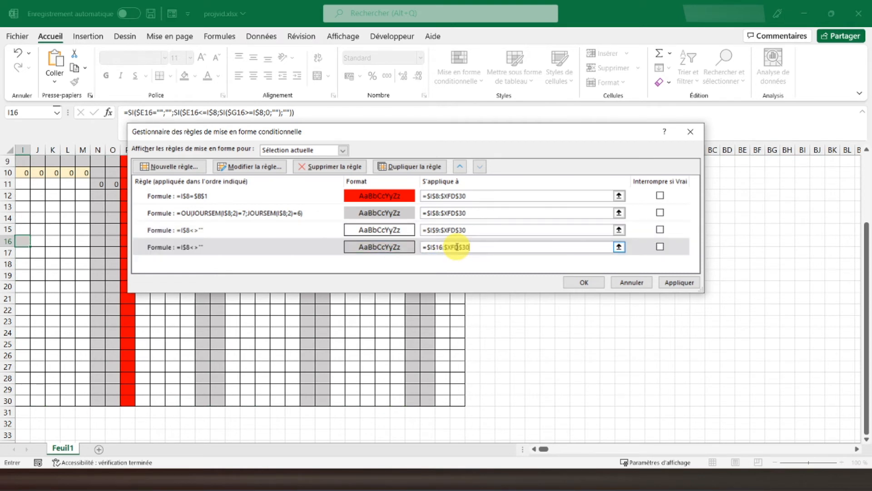
text(:$XFD$16)
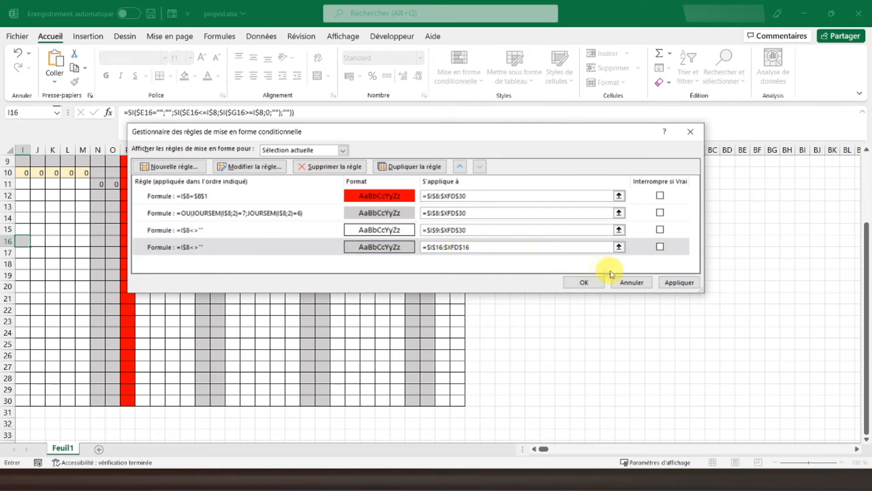
click(679, 282)
drag(379, 134, 514, 281)
drag(586, 287, 320, 187)
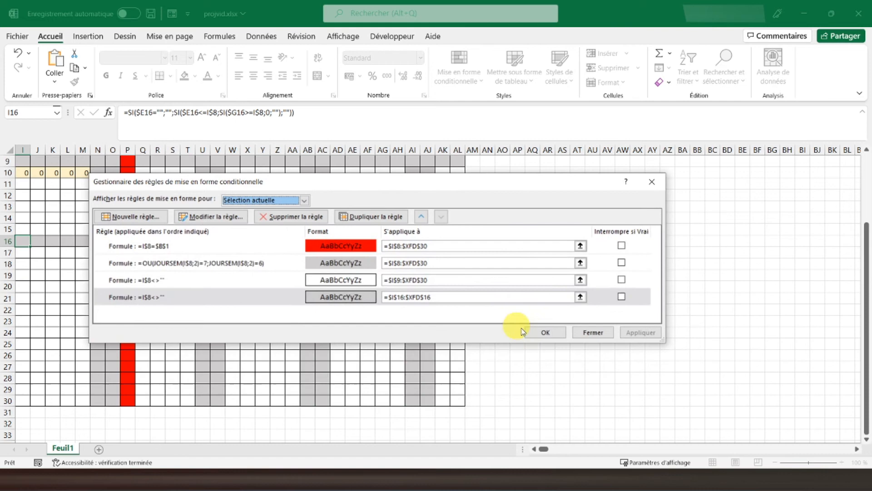
click(546, 336)
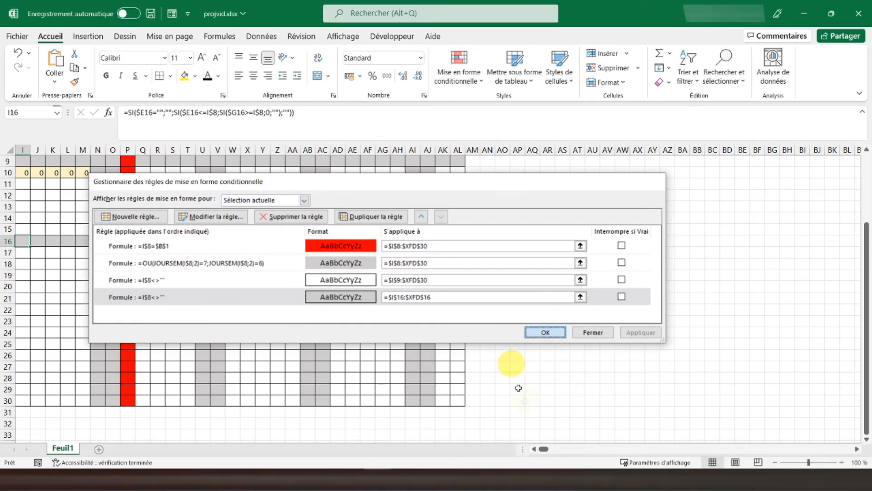
Step: Start a new conditional formatting rule for cell I17 that formats cells whose value equals 0
click(535, 450)
click(535, 449)
click(535, 449)
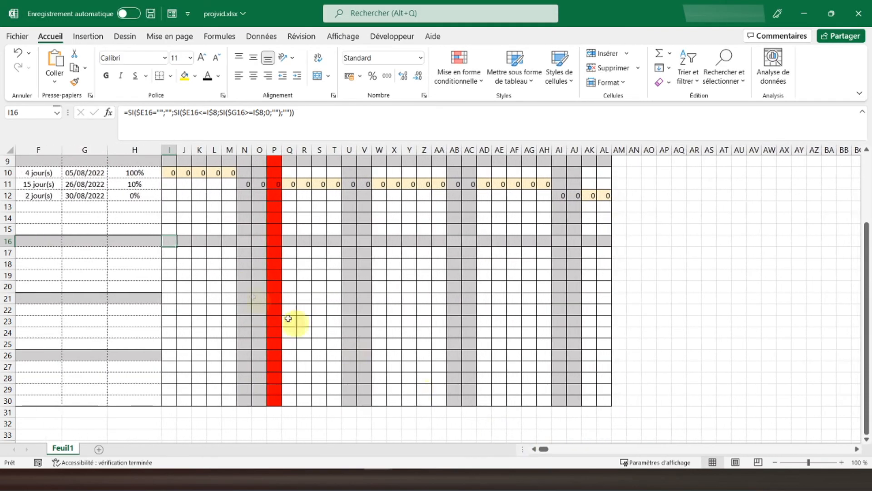
click(175, 254)
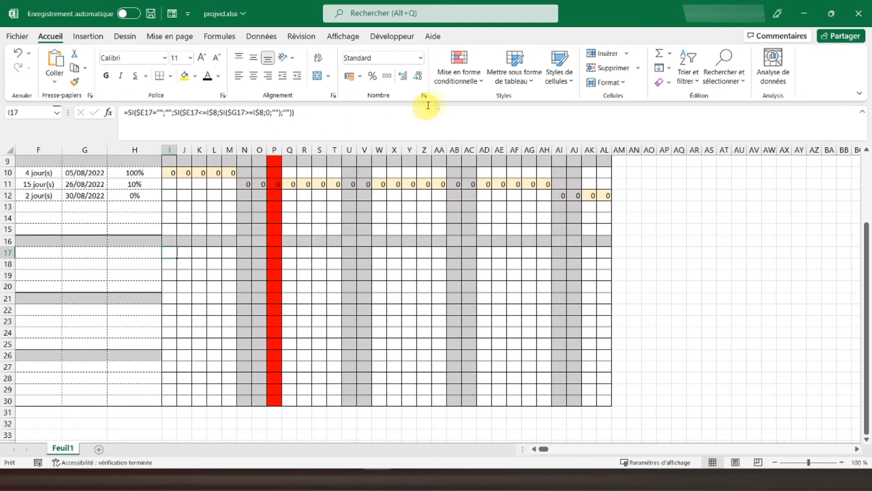
click(457, 75)
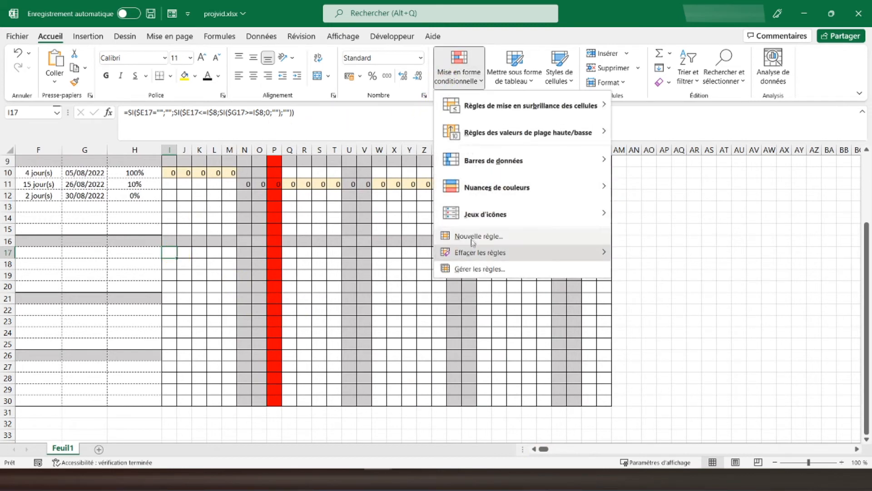
click(472, 269)
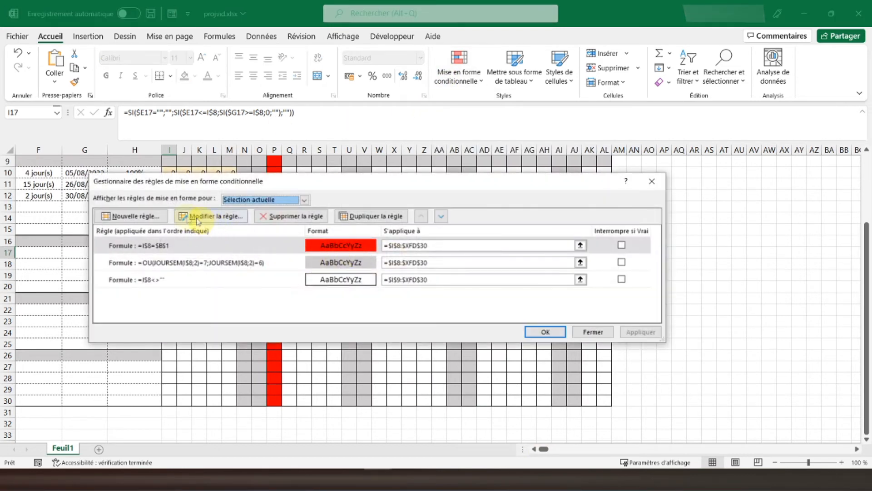
click(121, 216)
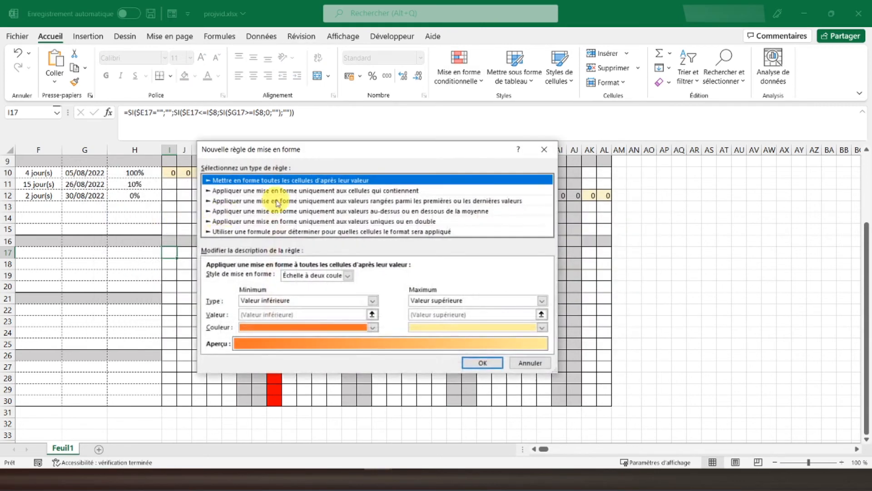
click(290, 191)
click(264, 278)
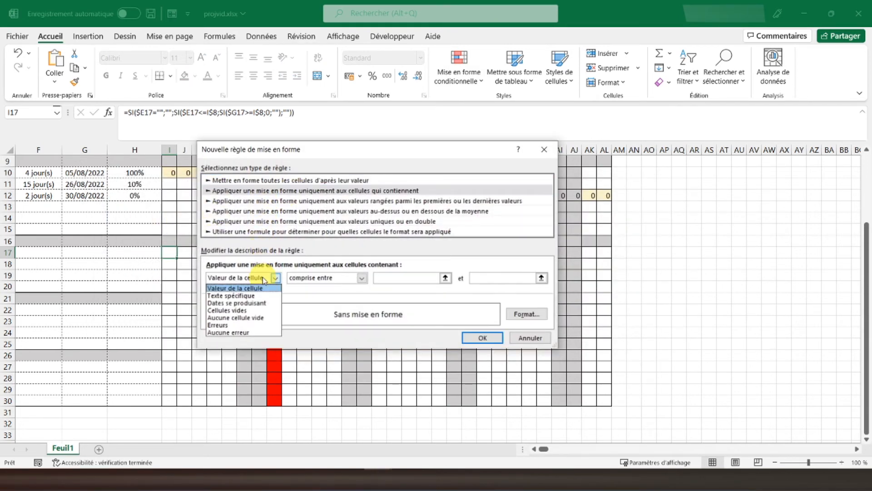
click(243, 289)
click(336, 278)
click(327, 303)
click(410, 280)
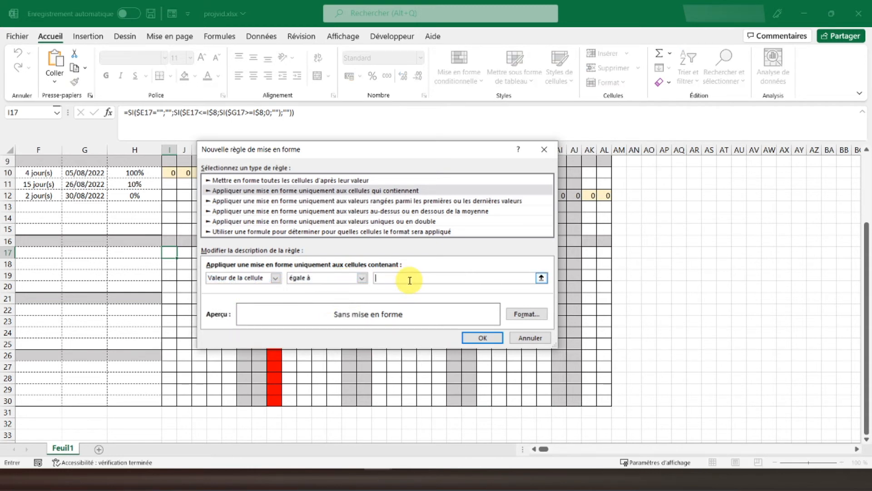
Step: Give the new I17 rule a light gold fill and create it
click(513, 313)
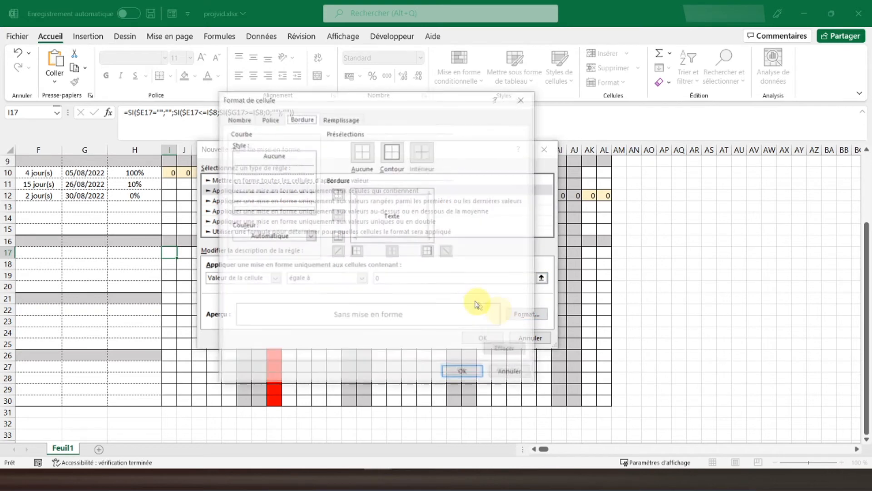
click(342, 119)
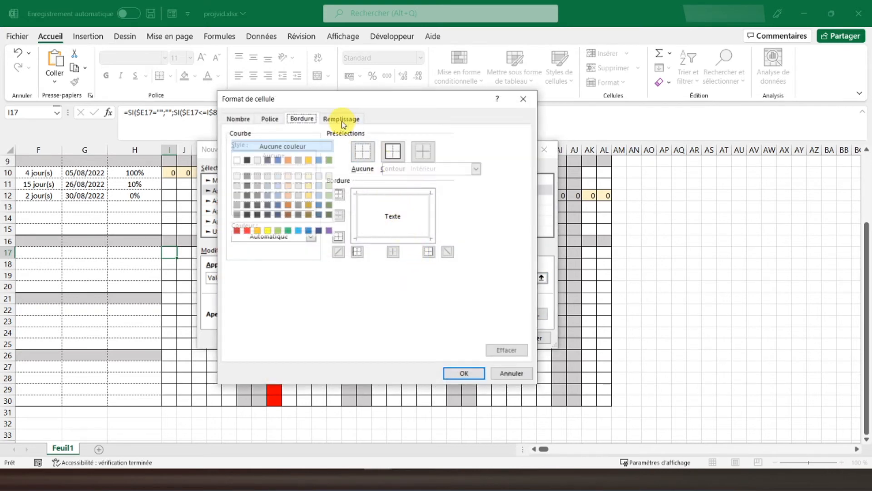
click(309, 186)
click(460, 373)
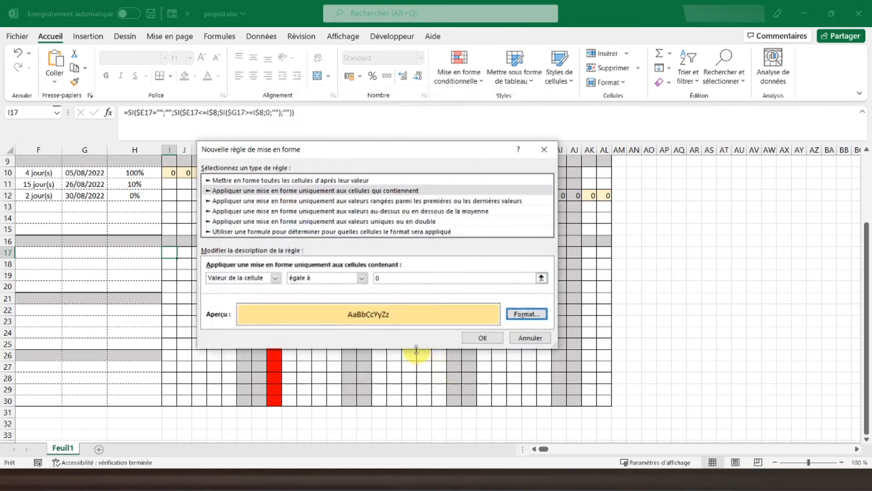
click(474, 335)
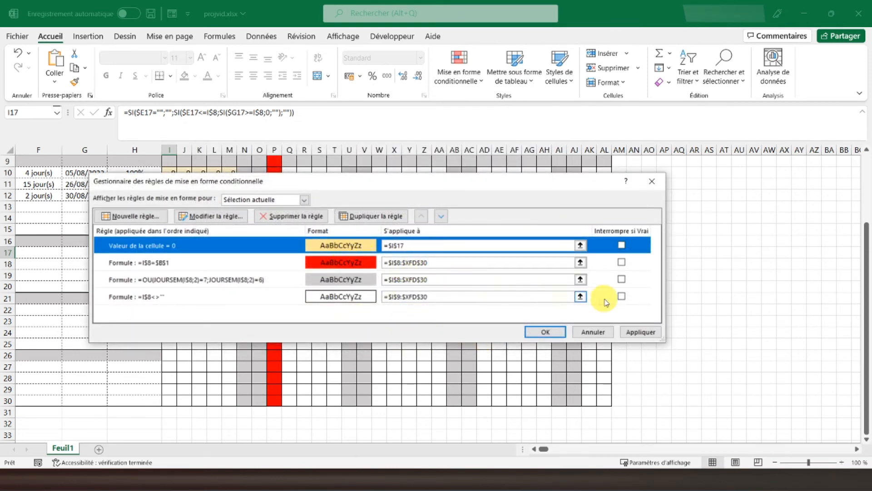
Step: Move the gold I17 rule below the weekend rule and above the grid border rule, then apply the order
click(447, 219)
click(446, 219)
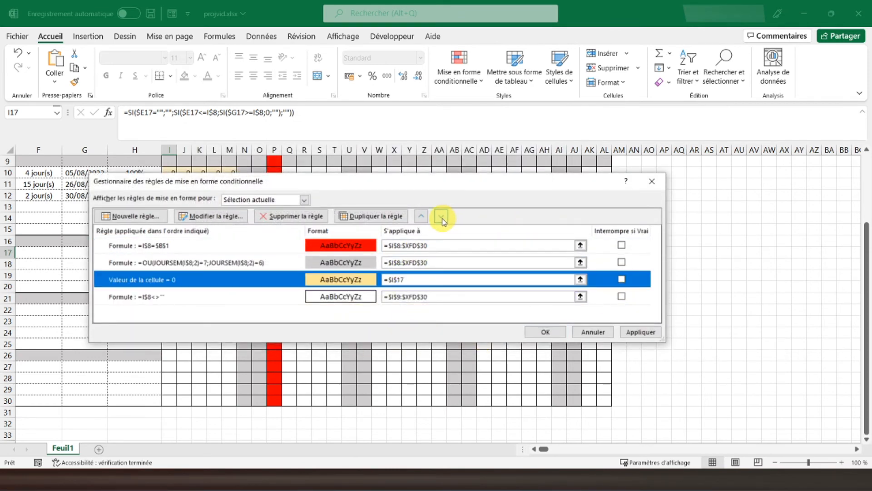
click(633, 333)
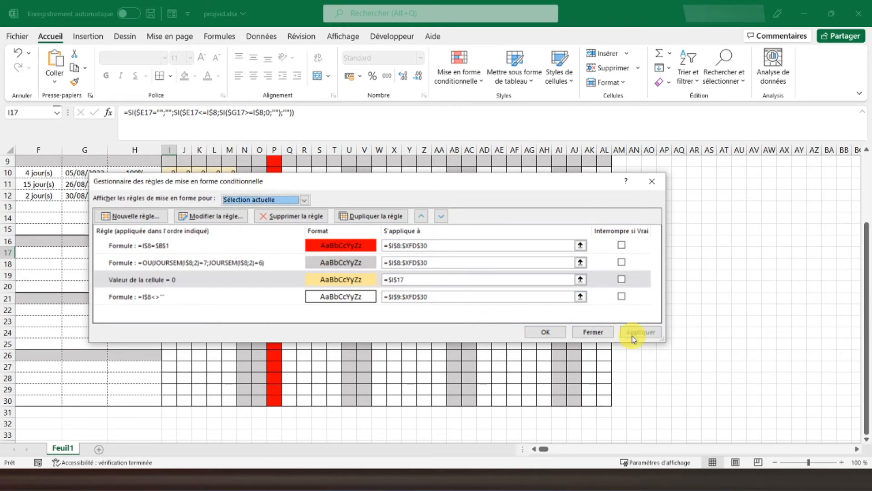
Step: Extend the gold rule's range to =$I$17:$XFD$20, then apply and confirm it
click(433, 280)
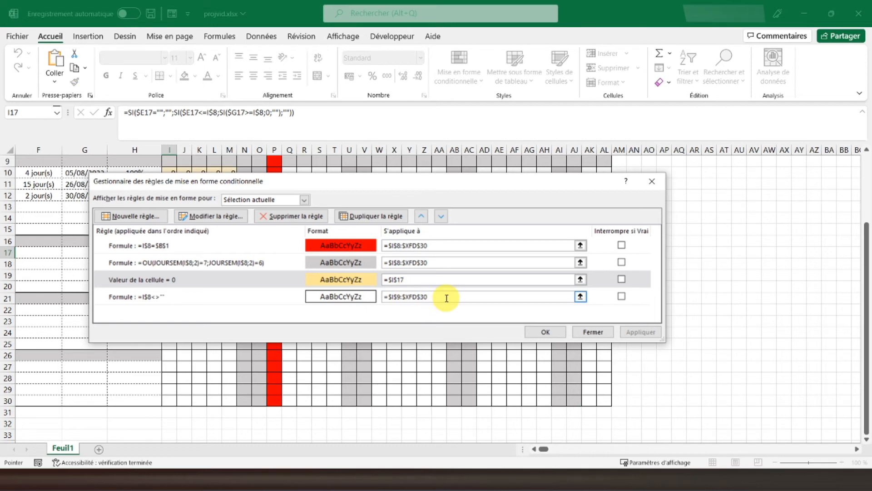
drag(331, 183, 494, 175)
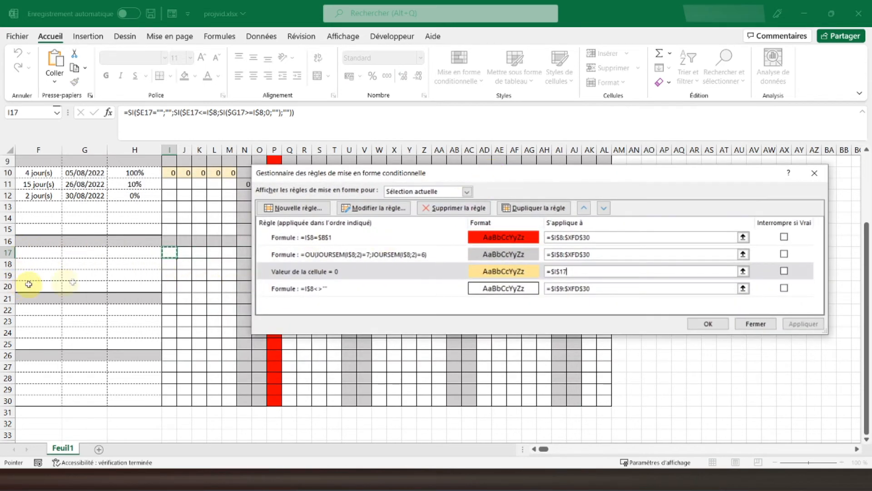
click(599, 254)
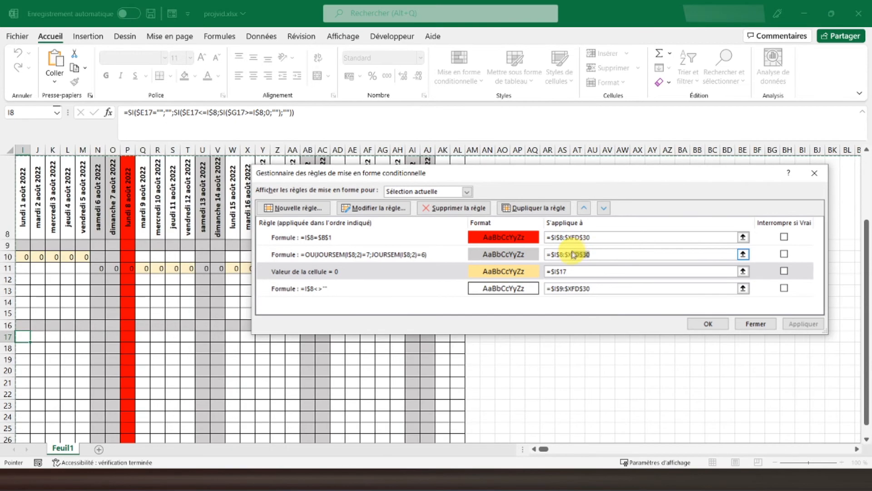
click(563, 256)
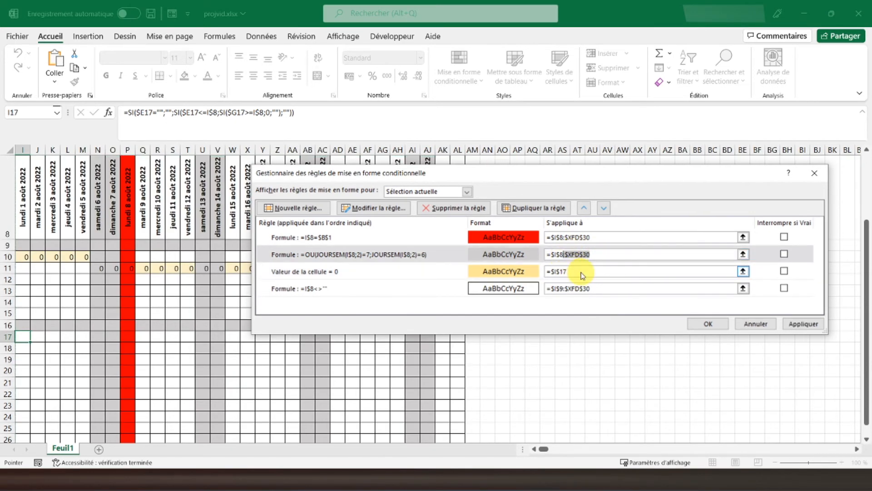
click(581, 272)
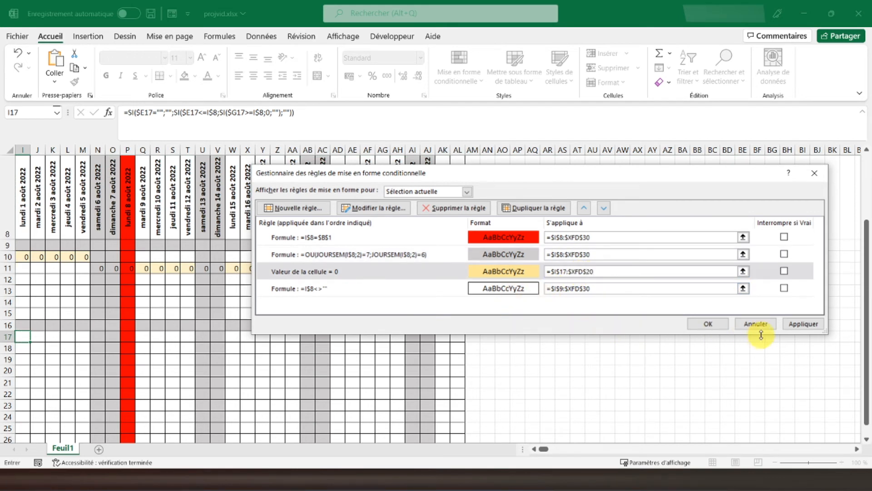
click(788, 324)
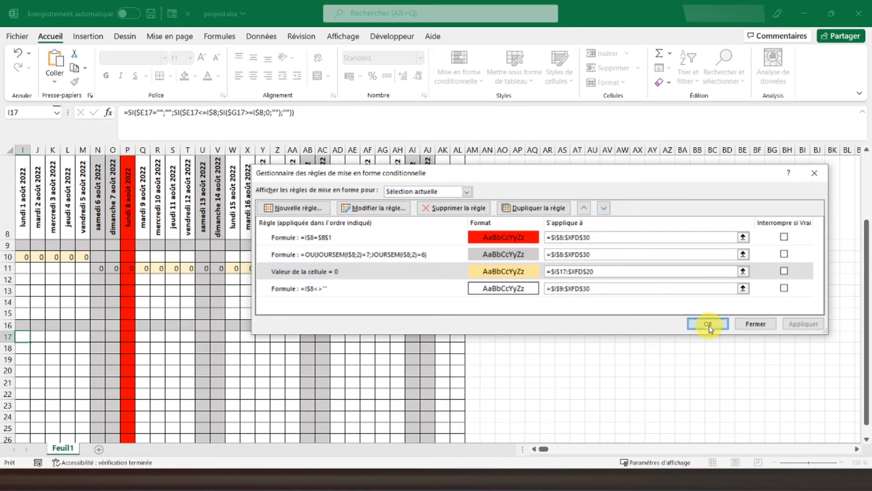
click(709, 323)
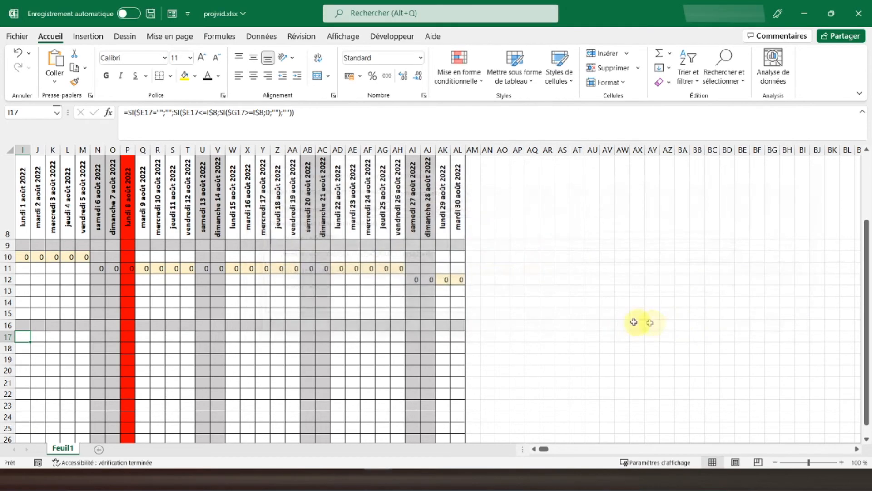
Step: Start a new formula-based conditional formatting rule for cell I21 with the formula =I$8<>""
click(534, 449)
click(533, 449)
click(534, 449)
scroll(190, 352, down, 2)
click(170, 276)
click(463, 73)
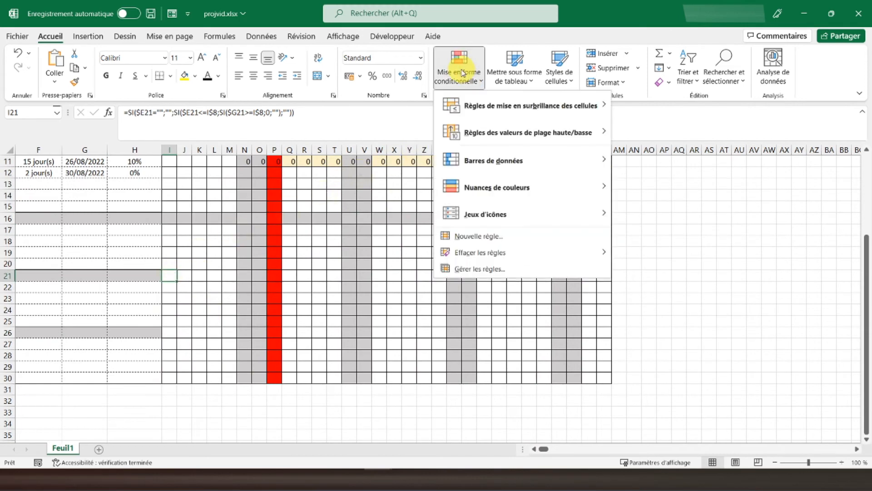
click(478, 270)
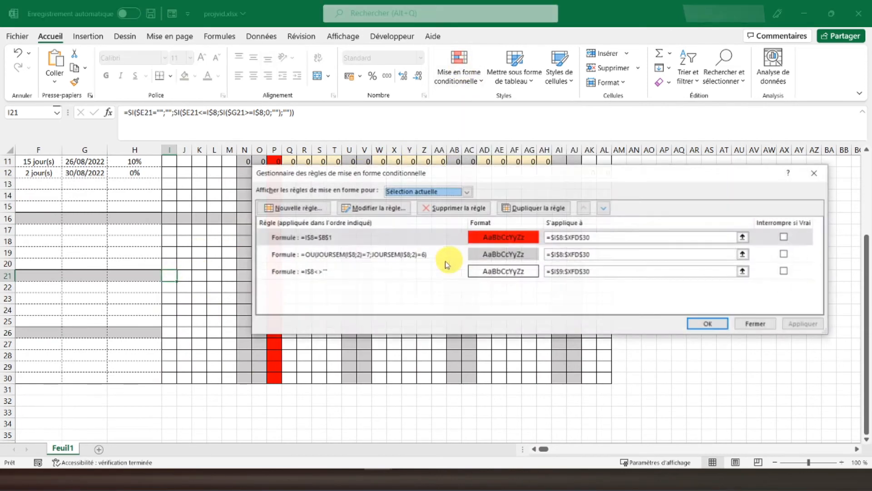
click(293, 213)
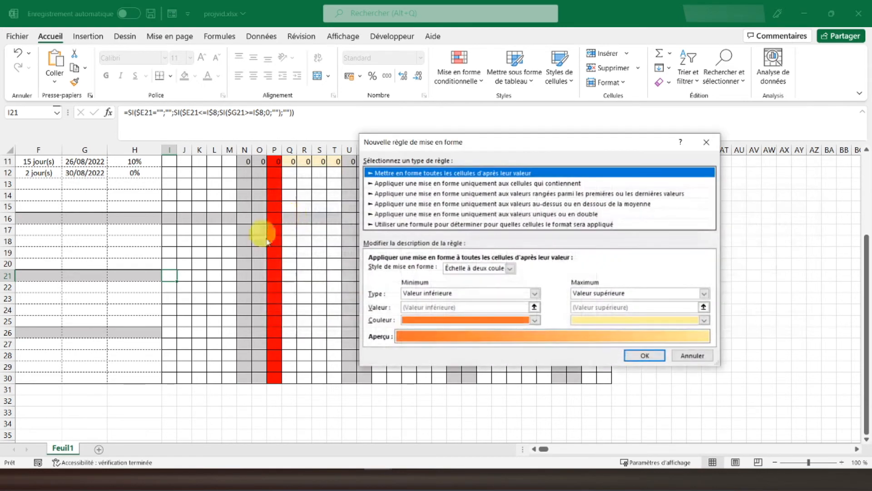
click(471, 225)
click(438, 272)
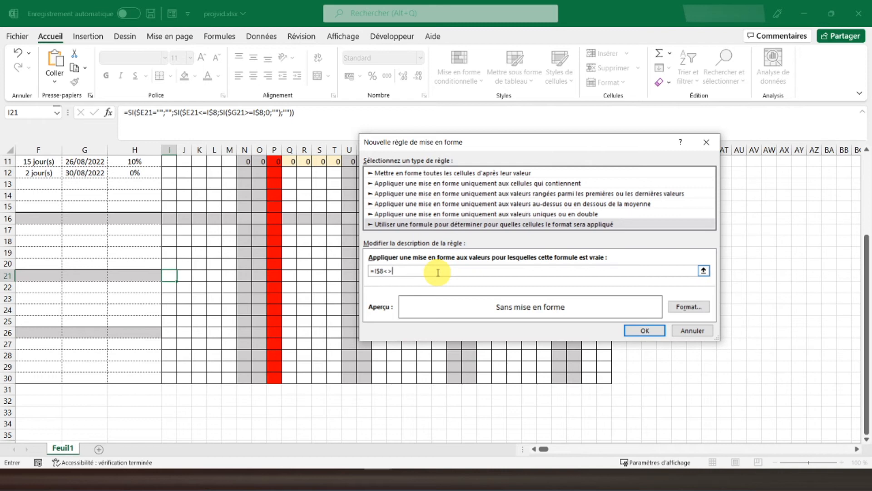
Step: Give the new rule for I21 a grey fill and an outline border, create it and apply it
click(688, 306)
click(421, 171)
click(465, 112)
click(555, 143)
click(623, 364)
click(645, 331)
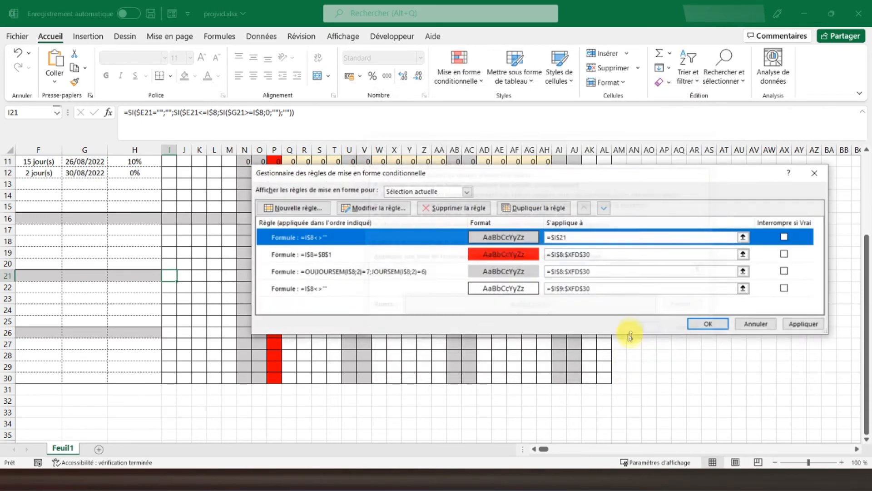
click(802, 324)
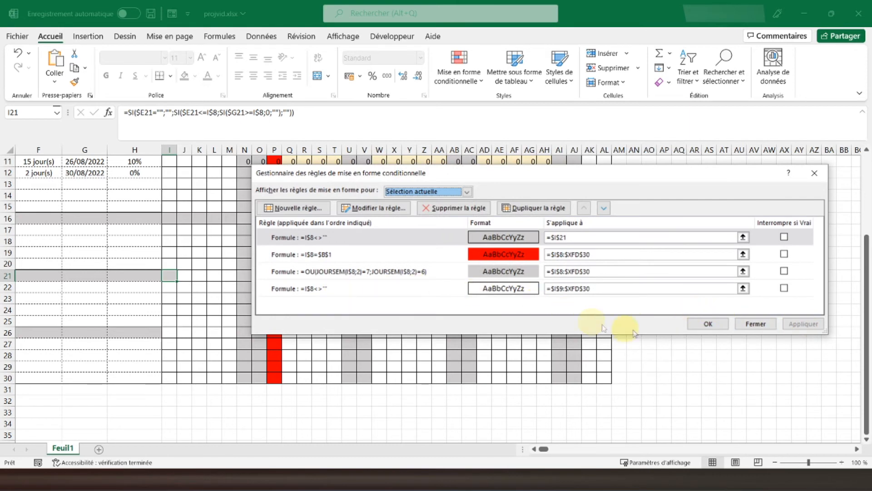
Step: Extend the grey I21 rule's range to =$I$21:$XFD$21, then apply and confirm it
click(585, 238)
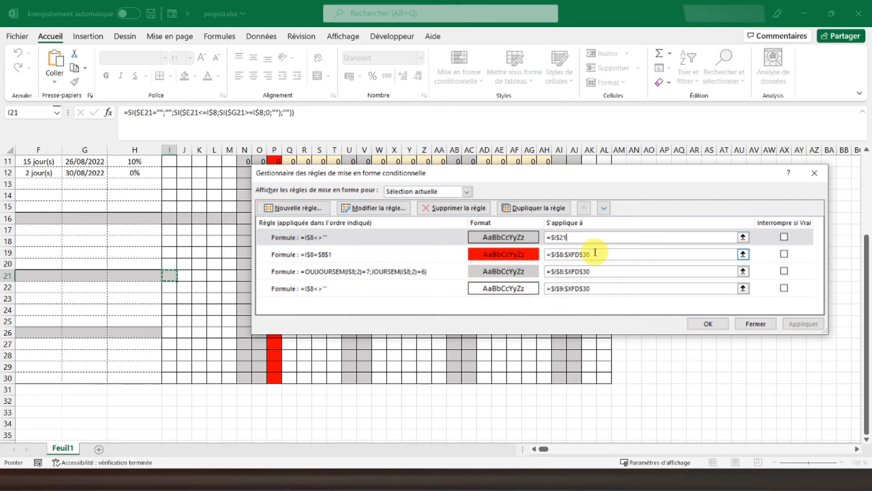
drag(598, 257, 551, 255)
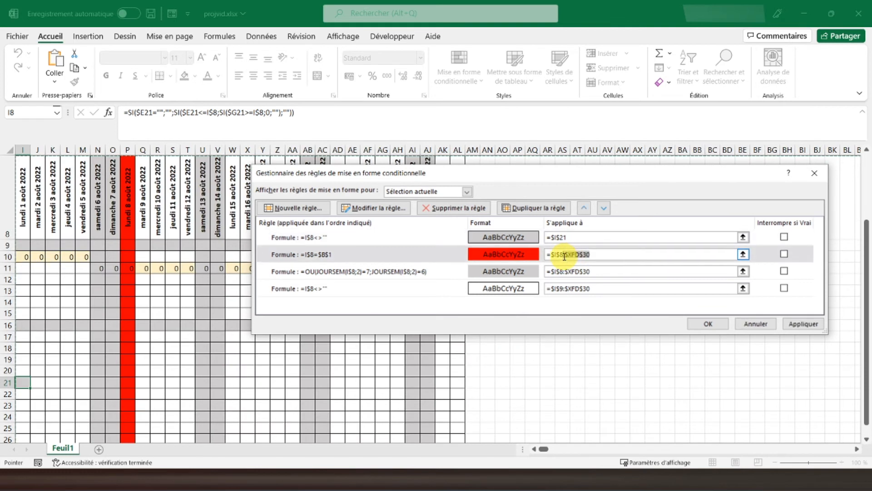
click(575, 237)
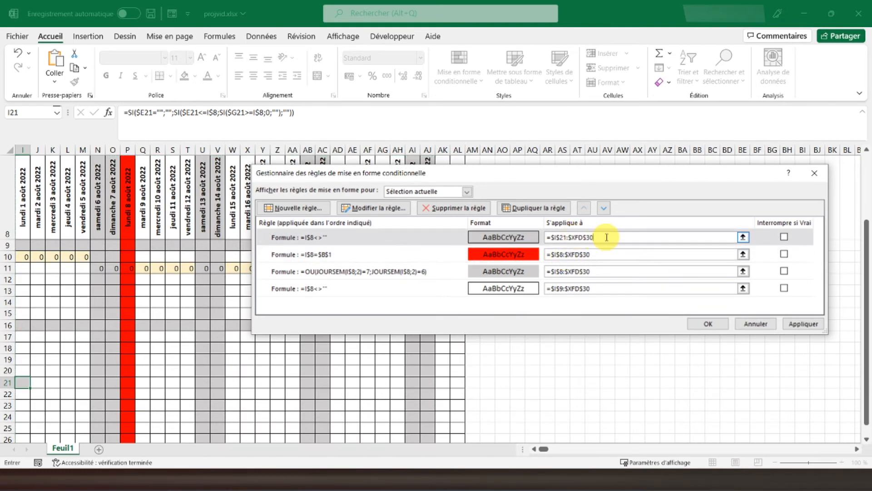
text(1)
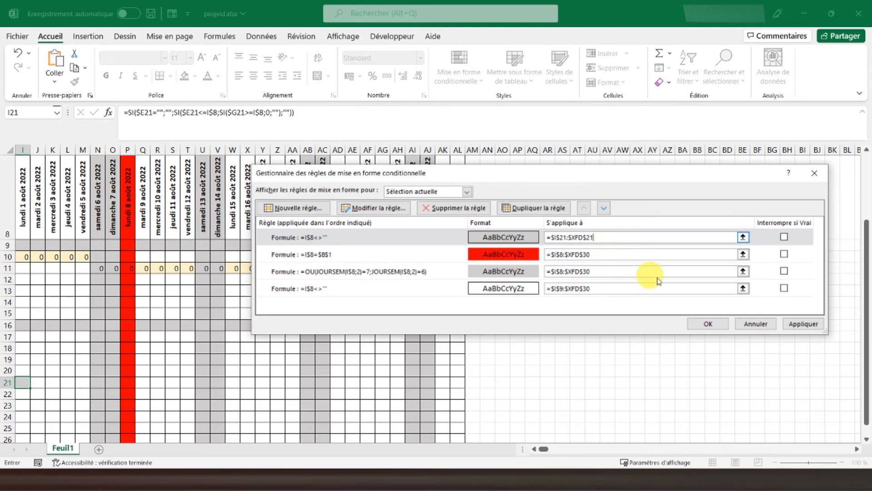
click(795, 327)
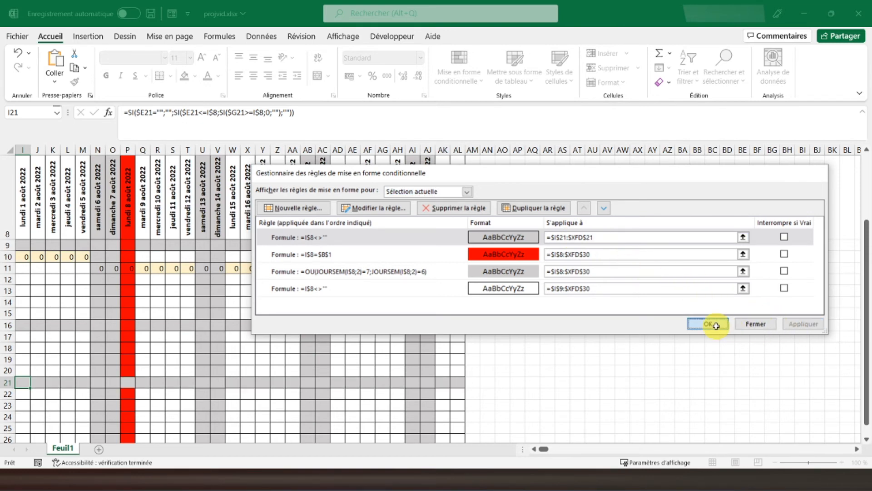
click(707, 324)
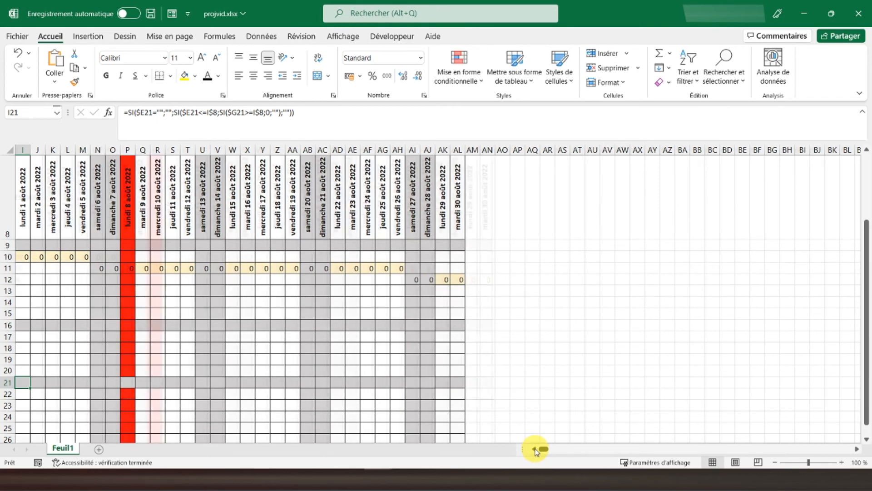
Step: Start a new conditional formatting rule for cell I22 that applies to cells whose value is equal to 0
scroll(537, 450, left, 1)
scroll(184, 301, down, 2)
click(172, 253)
click(456, 82)
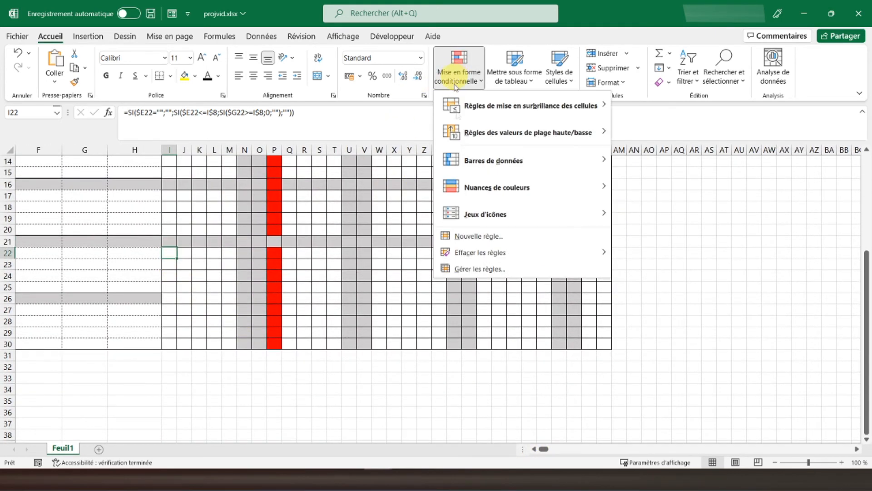
click(472, 235)
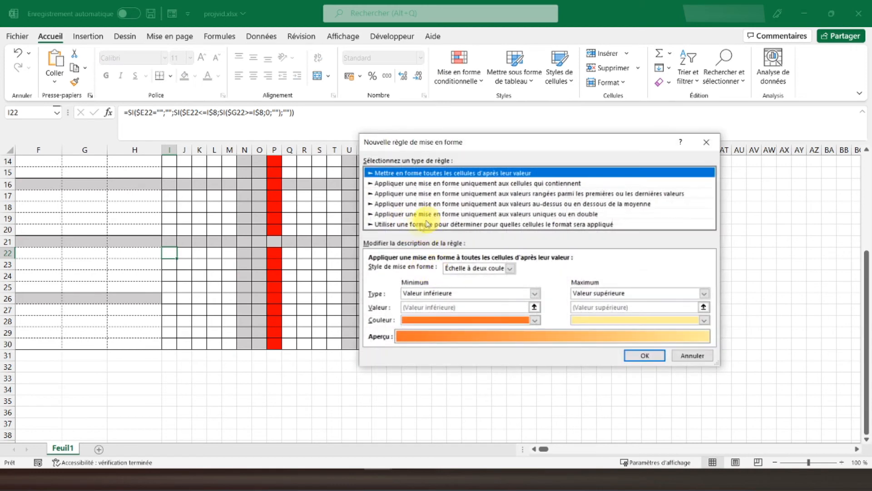
click(417, 224)
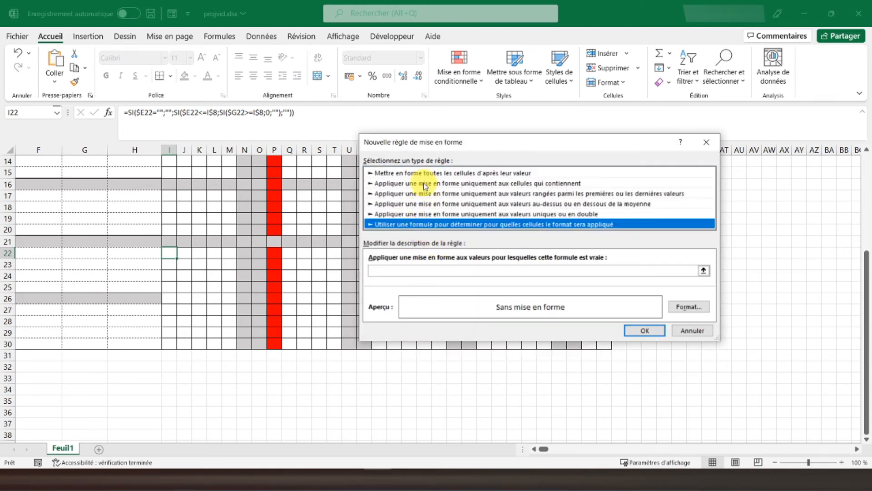
click(409, 183)
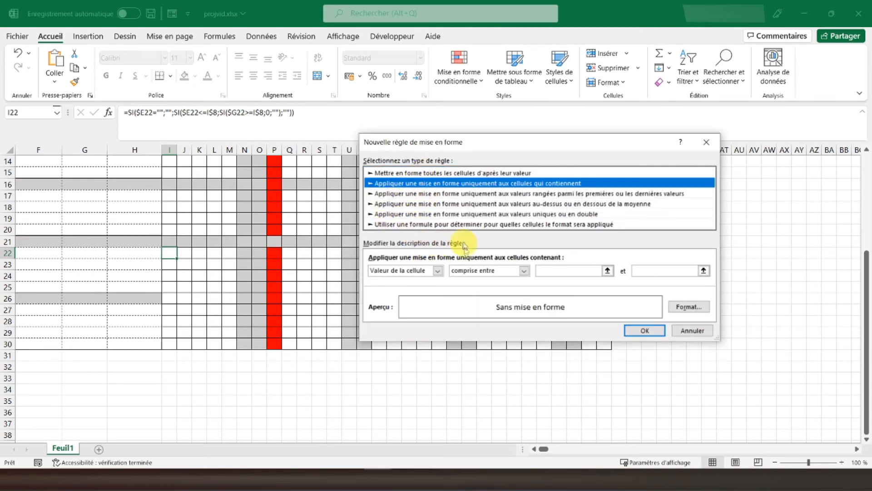
click(419, 271)
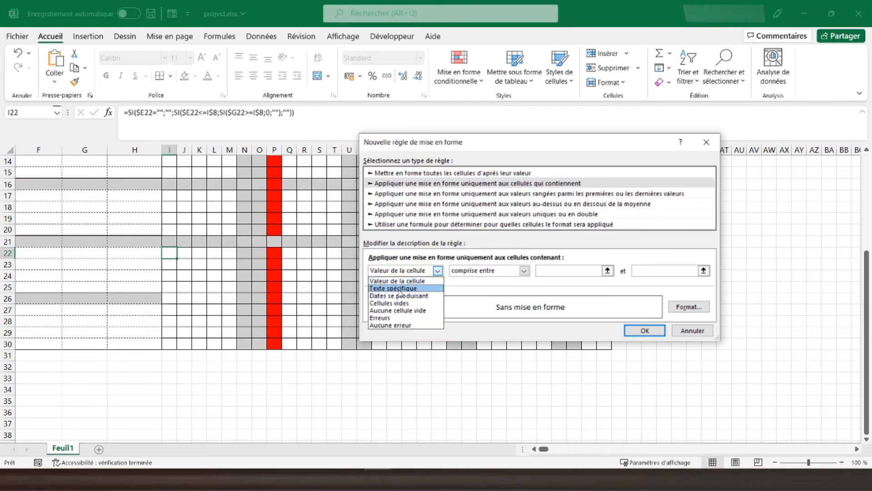
click(403, 281)
click(499, 270)
click(472, 295)
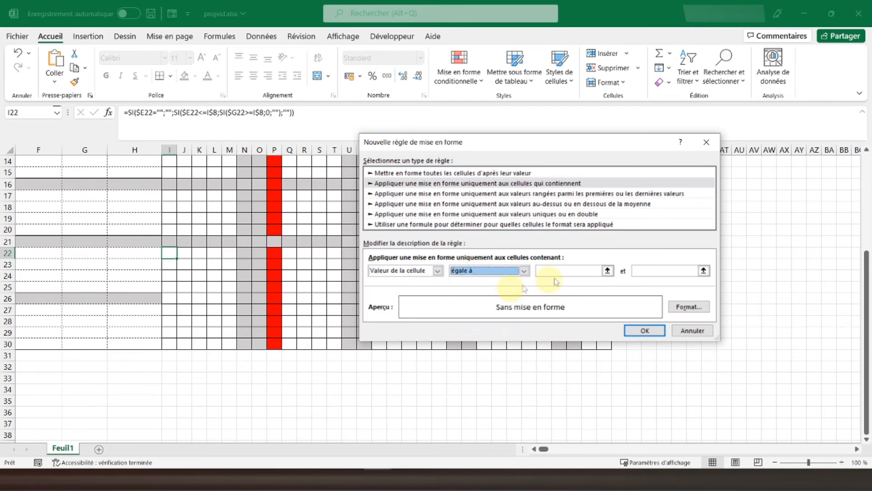
click(567, 273)
text(0)
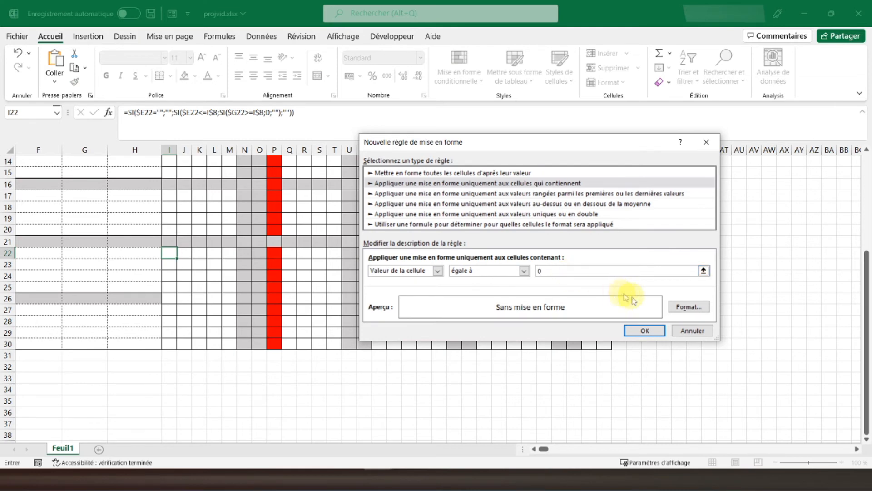
Step: Give the new rule for I22 a gold fill and create it
click(689, 307)
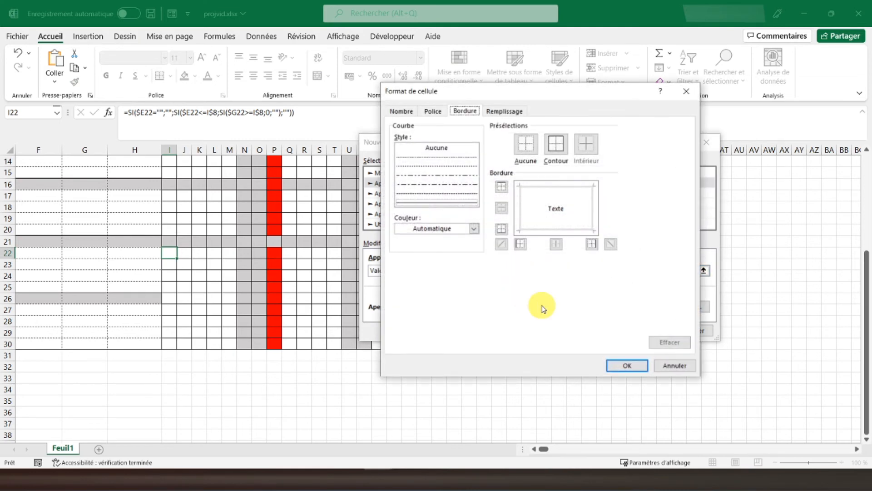
click(503, 114)
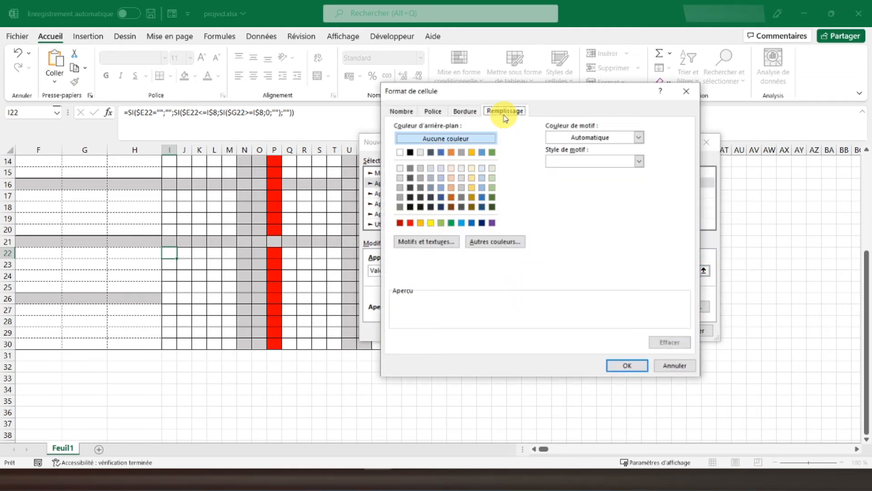
click(472, 187)
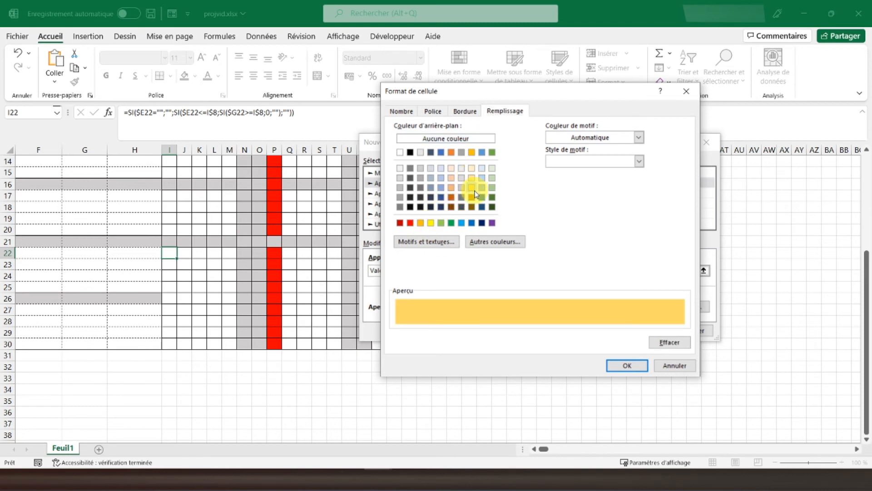
click(627, 365)
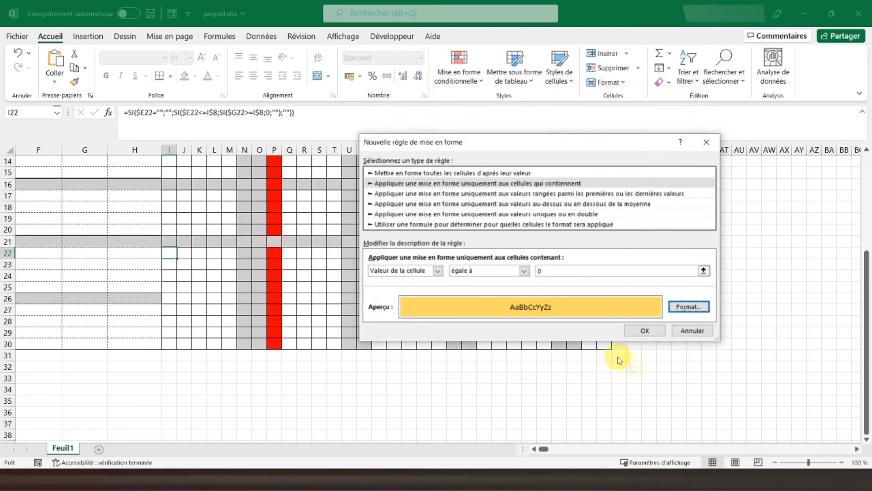
click(651, 334)
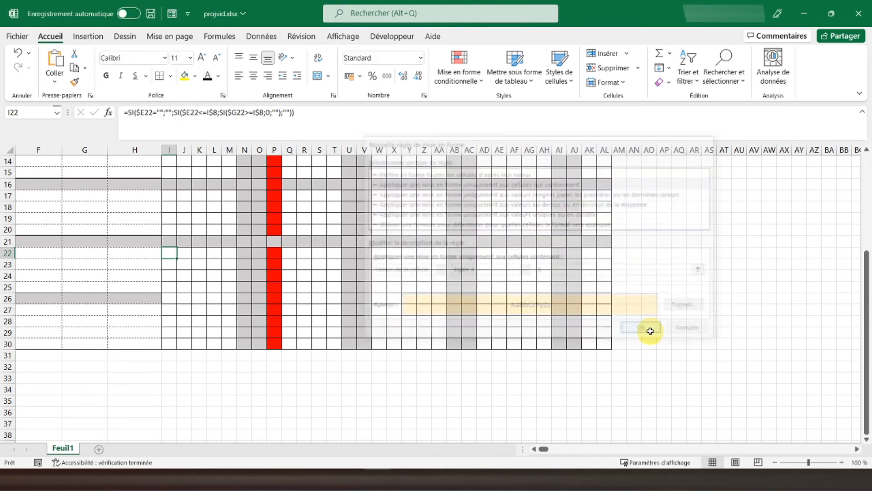
Step: Extend the gold I22 rule's range to =$I$22:$XFD$25 and apply it
click(455, 84)
click(468, 267)
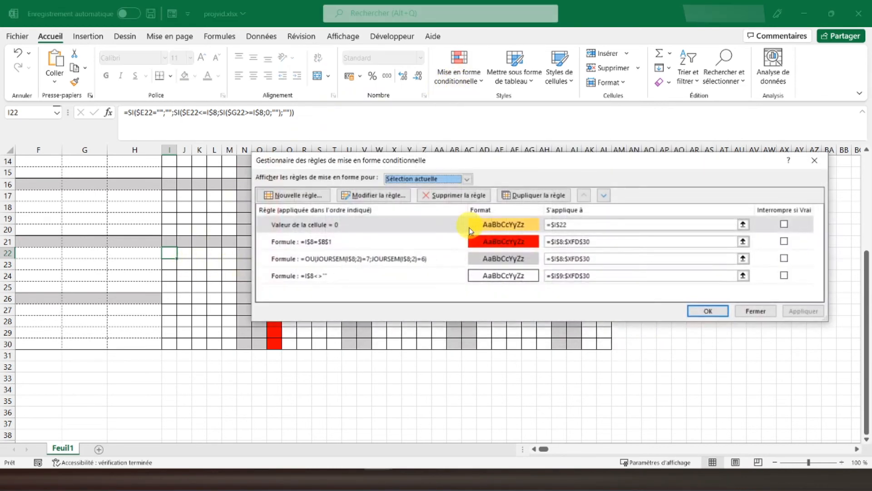
click(580, 223)
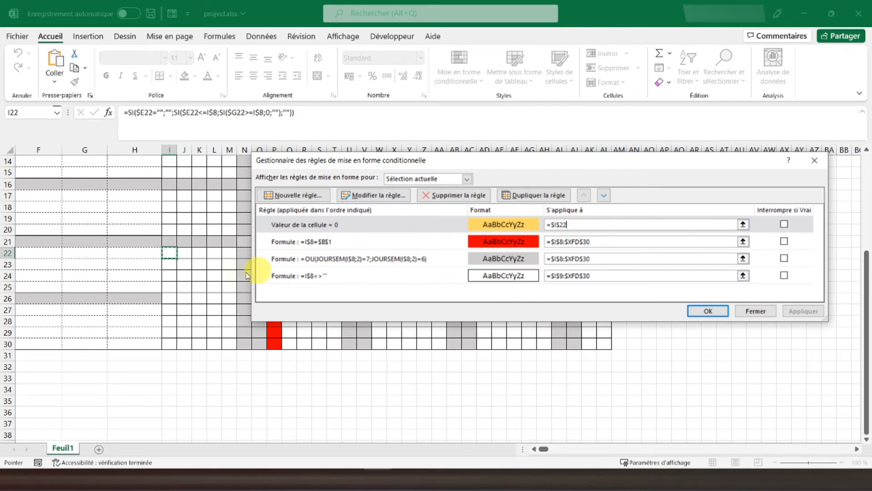
drag(593, 241, 564, 244)
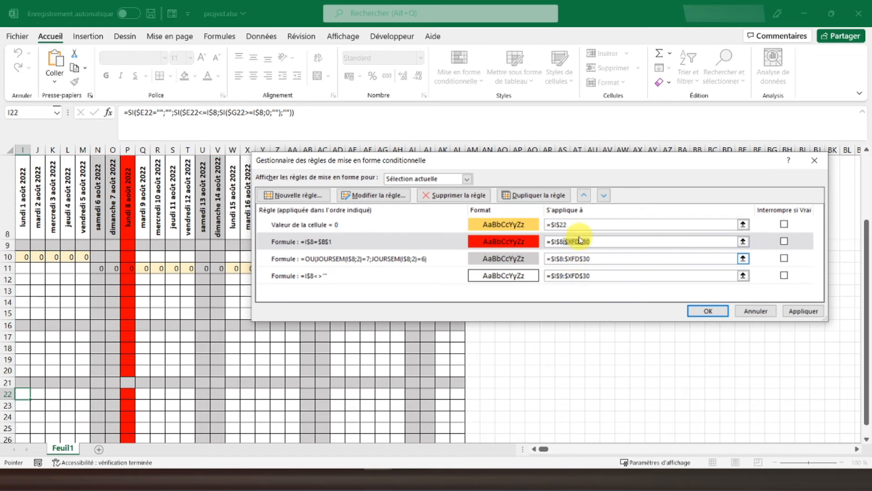
click(577, 222)
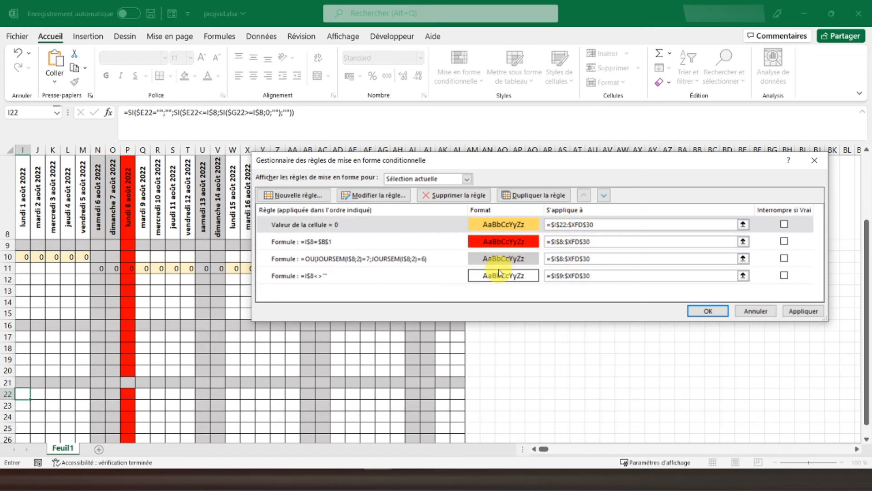
text(:$XFD$25)
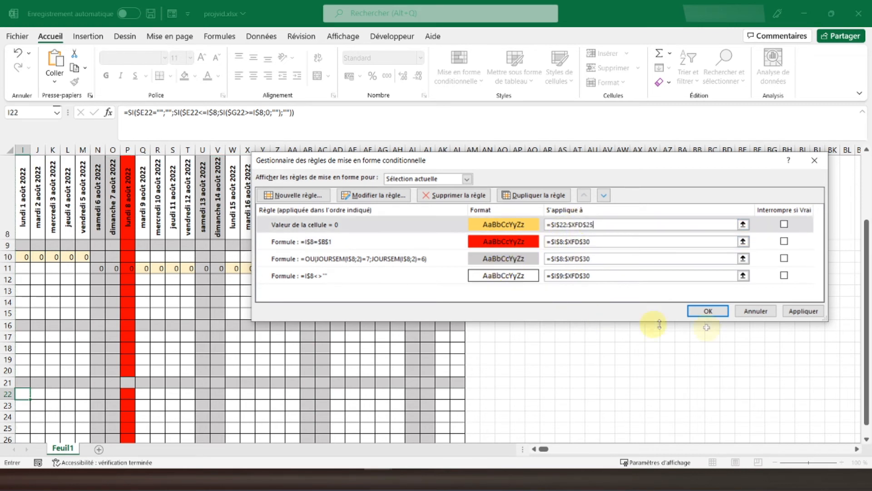
click(798, 313)
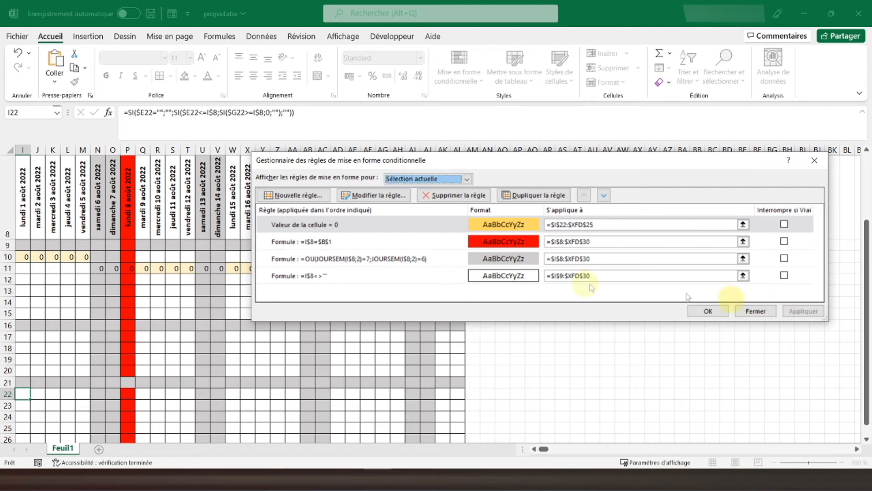
Step: Move the gold rule below the red current-date and grey weekend rules, then apply and confirm the order
click(450, 230)
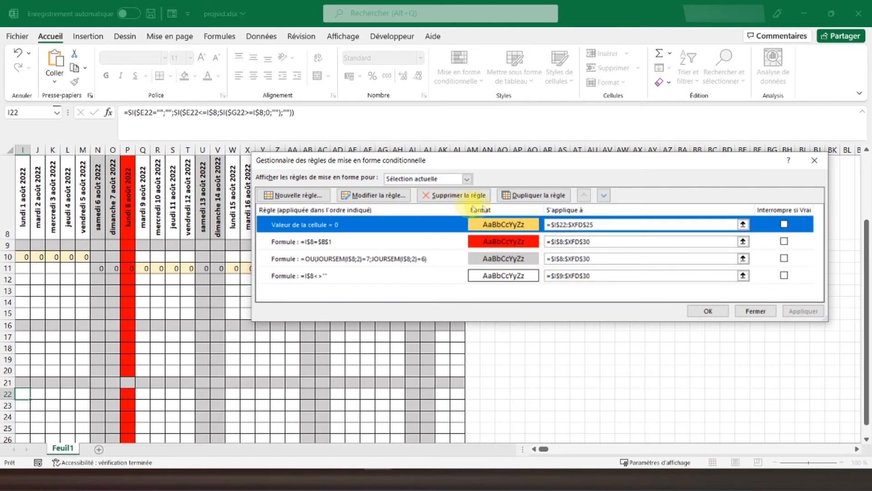
click(609, 197)
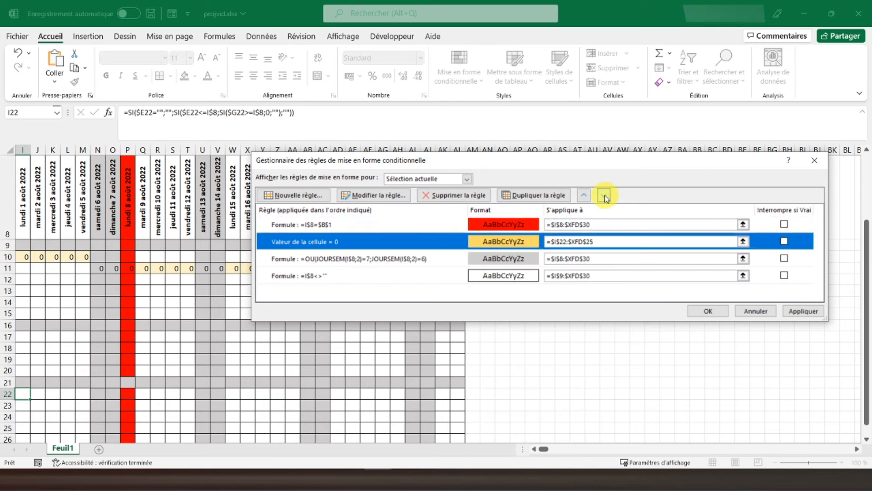
click(606, 198)
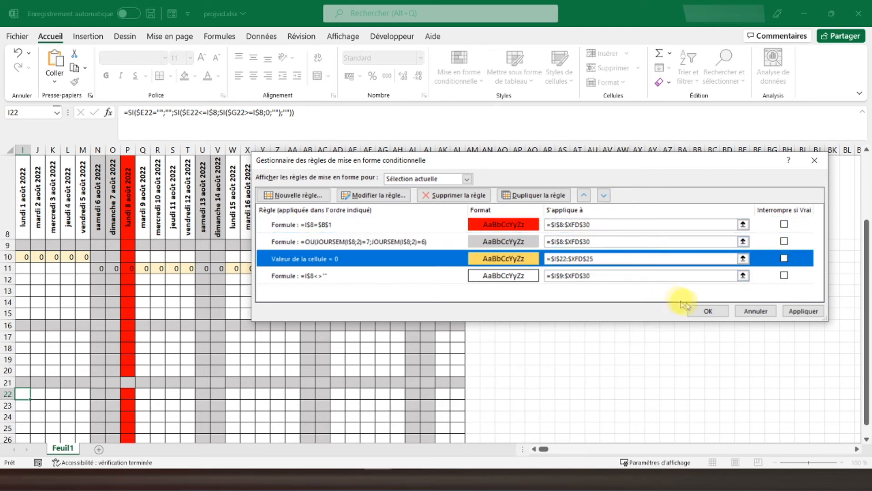
click(803, 311)
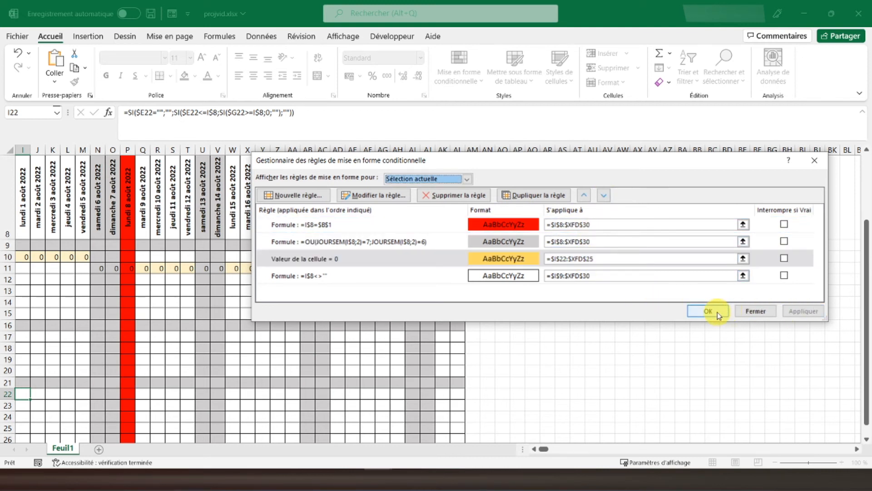
click(708, 311)
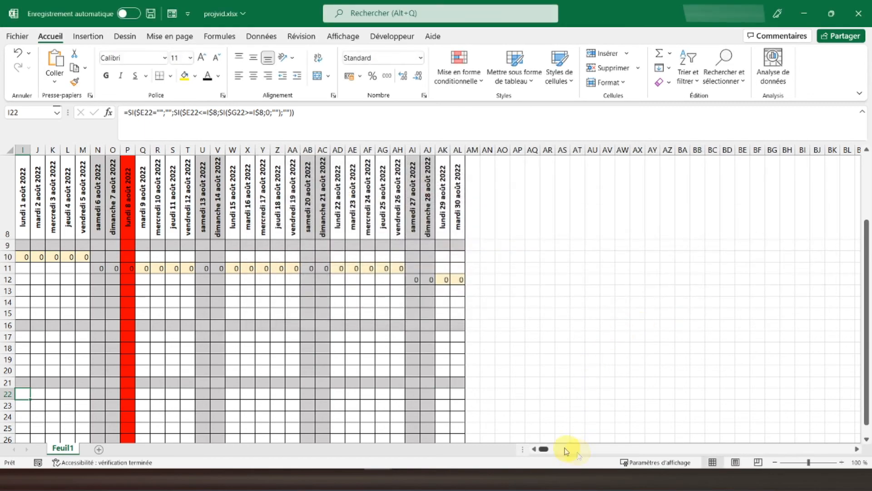
Step: Review the order and ranges of the conditional formatting rules that apply to cell I21
click(535, 448)
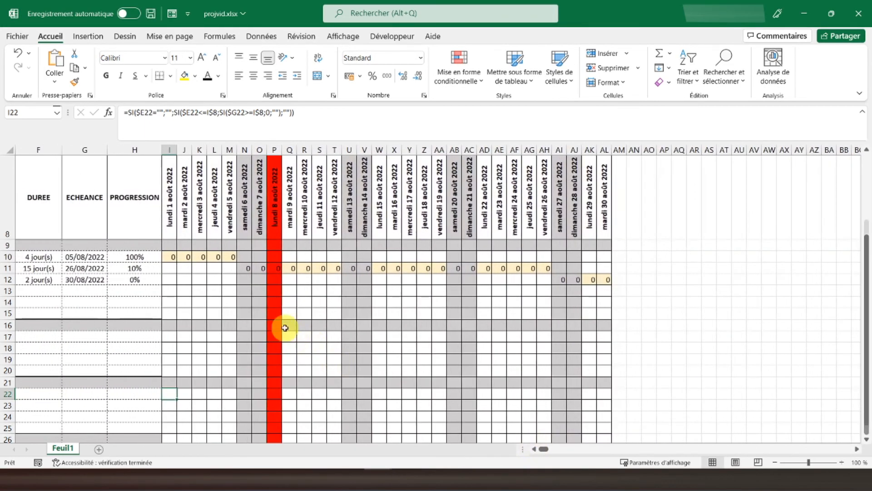
scroll(283, 327, down, 1)
click(166, 273)
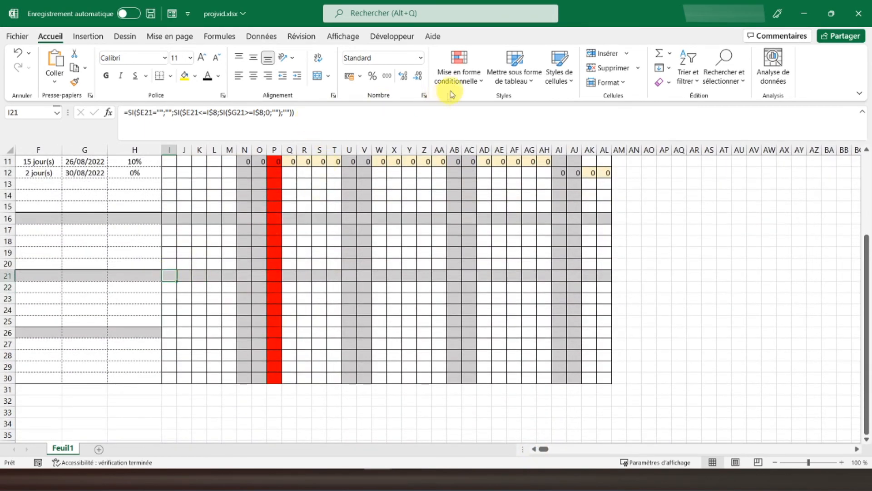
click(454, 79)
click(478, 268)
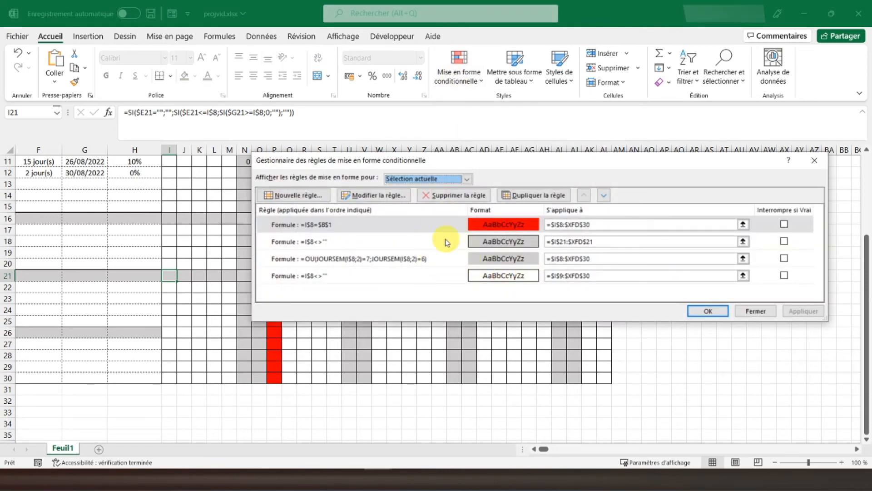
click(755, 312)
Step: Start a new formula-based conditional formatting rule for cell I26 with the formula =I$8<>""
click(173, 328)
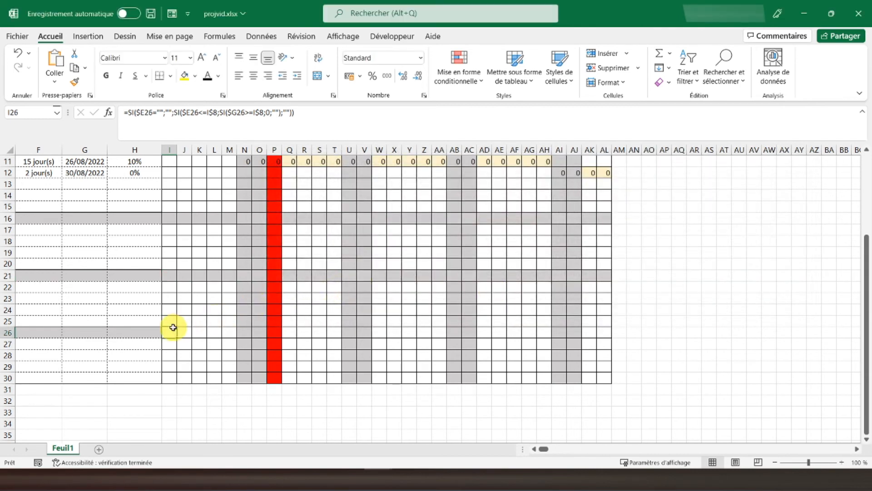
click(457, 77)
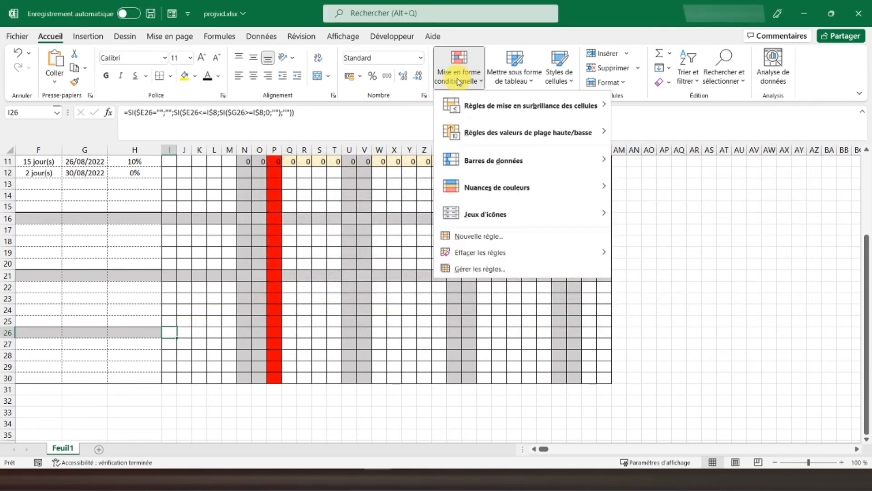
click(497, 237)
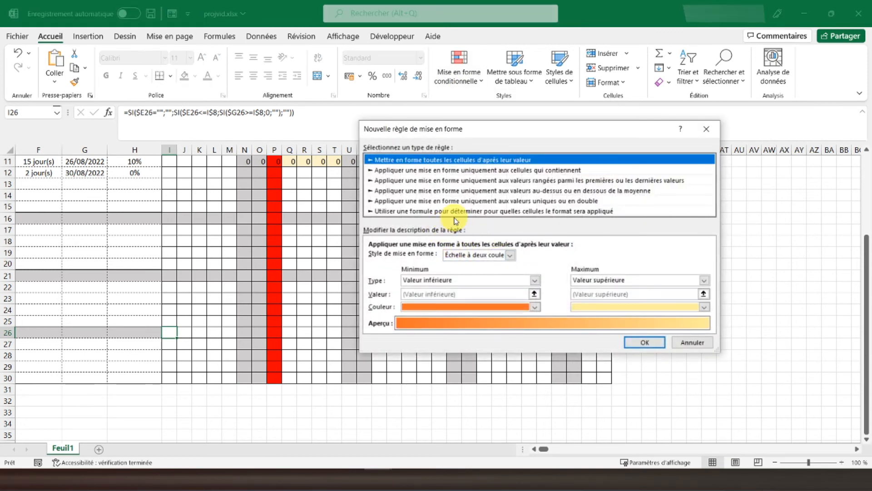
click(458, 212)
click(432, 257)
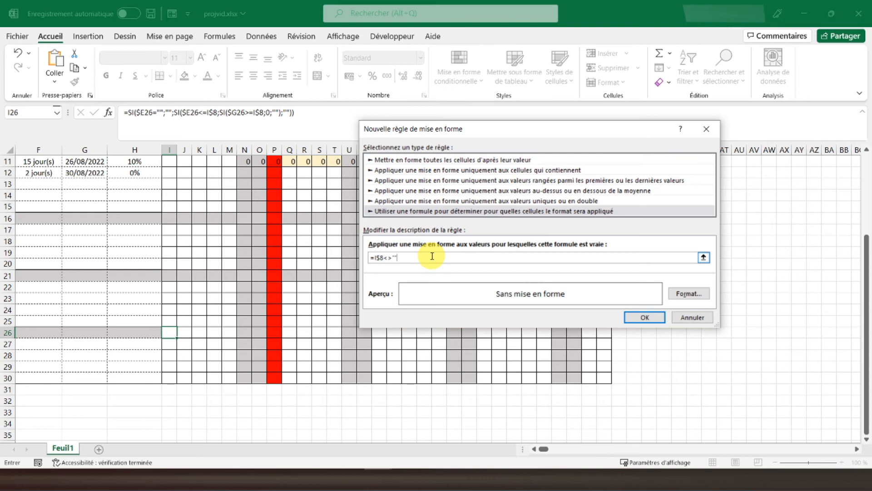
Step: Give the new rule for I26 a grey fill and create it
click(689, 293)
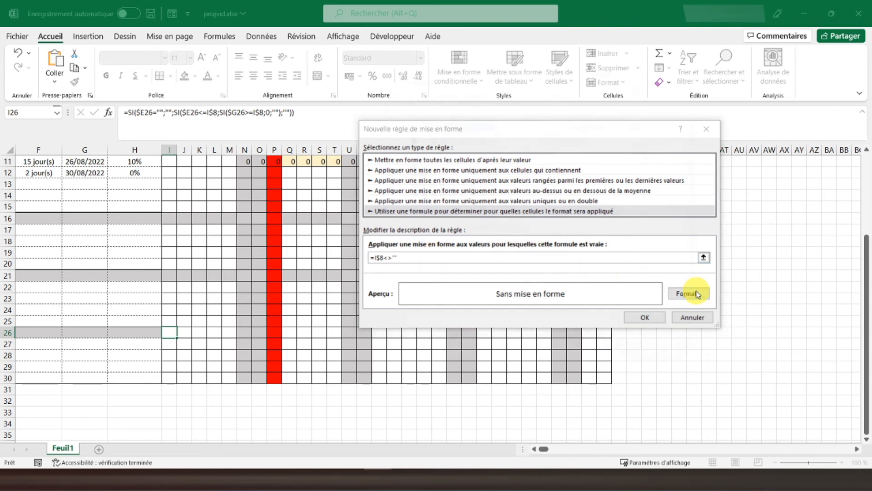
click(422, 155)
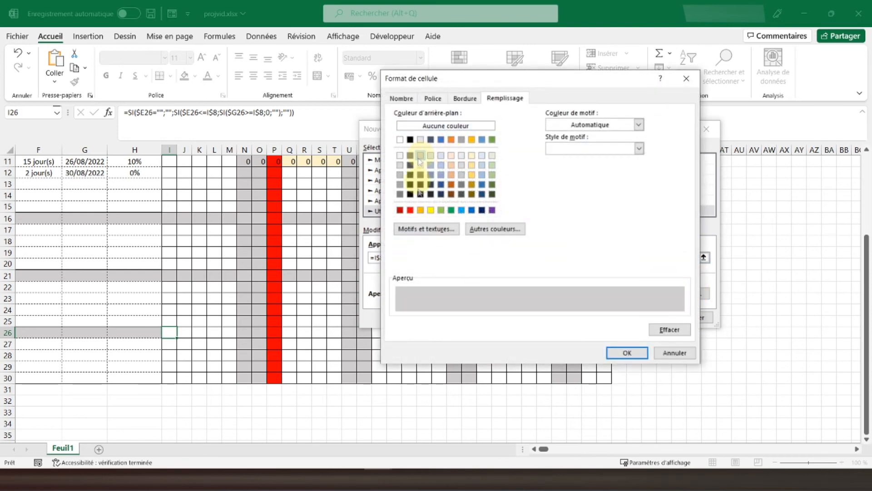
click(624, 353)
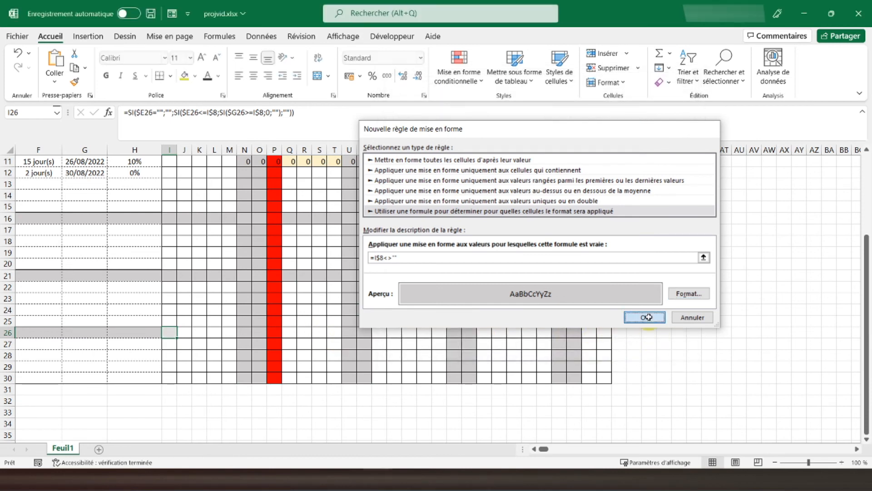
click(634, 316)
Step: Extend the grey I26 conditional formatting rule's range to =$I$26:$XFD$26 in the rules manager
click(457, 78)
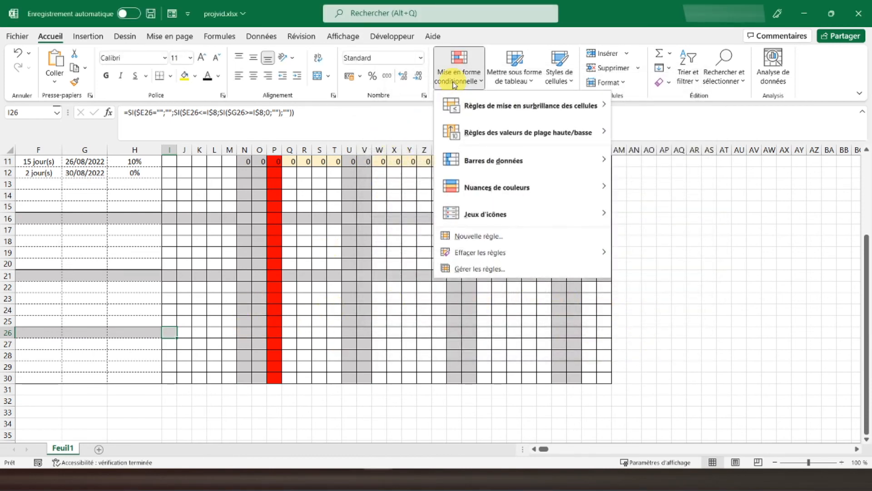
click(465, 268)
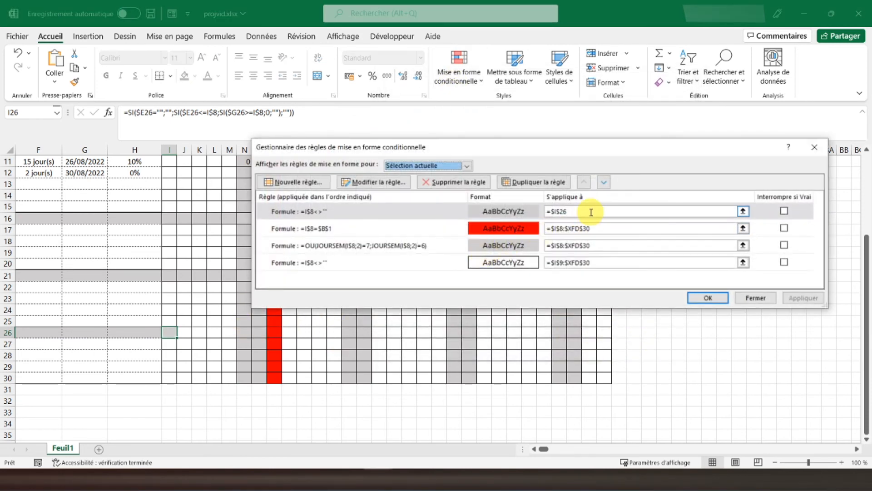
click(591, 212)
drag(604, 227, 563, 230)
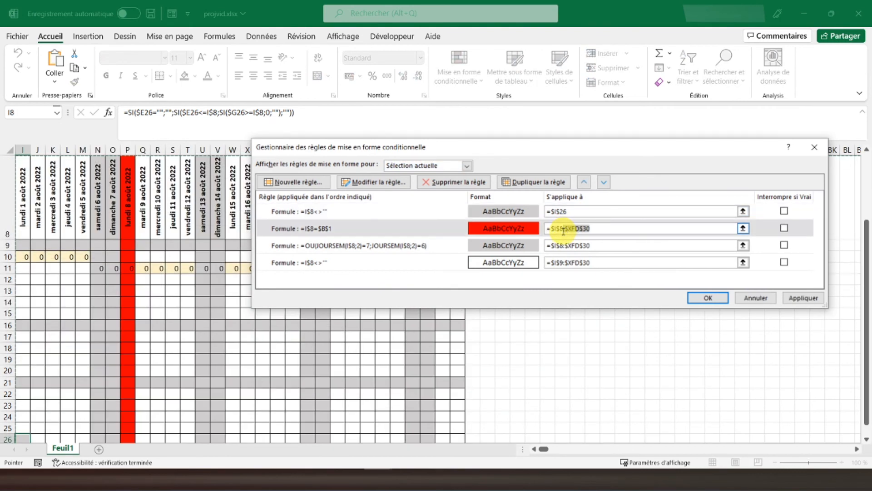
click(581, 212)
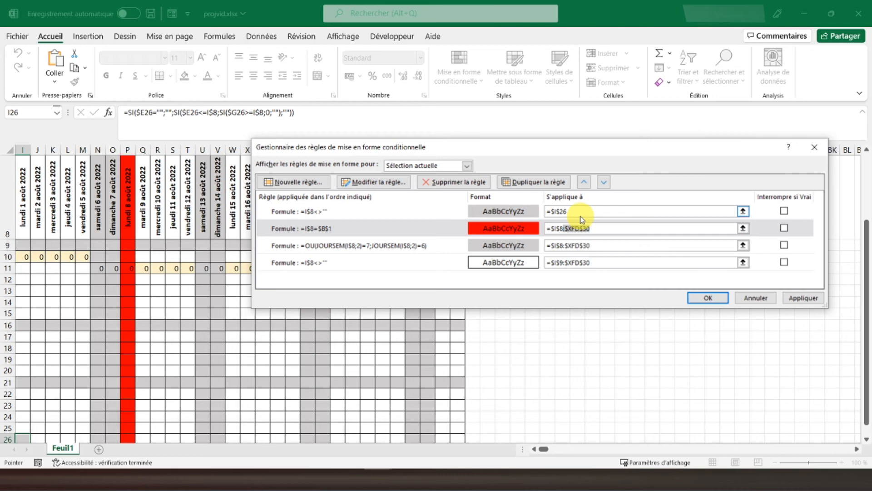
click(585, 212)
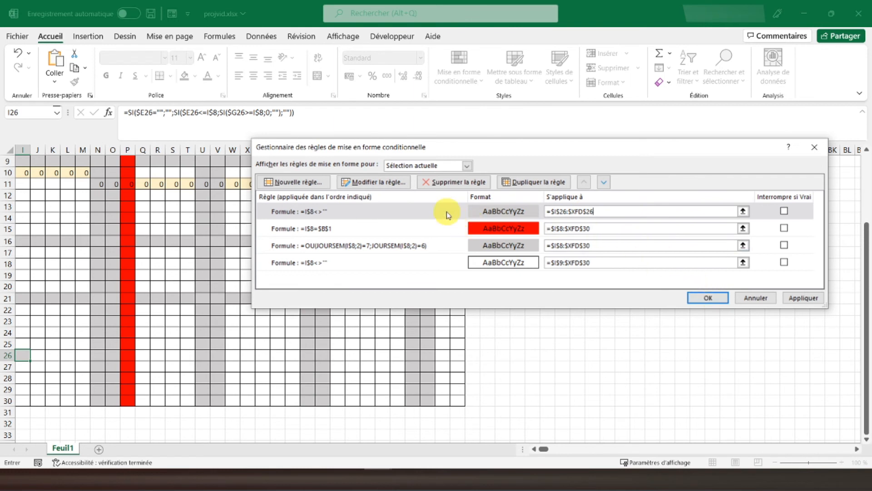
Step: Move the grey row 26 rule below the red current-date and grey weekend rules, then apply and confirm the order
click(497, 212)
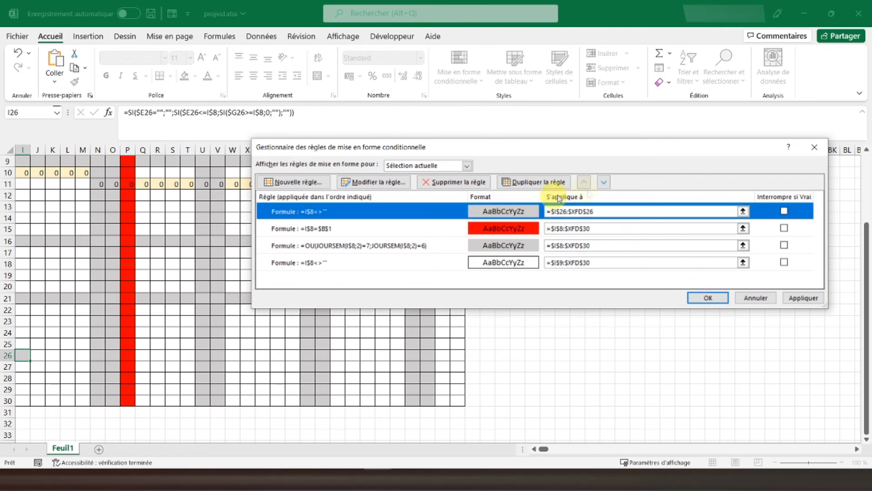
click(603, 181)
click(603, 183)
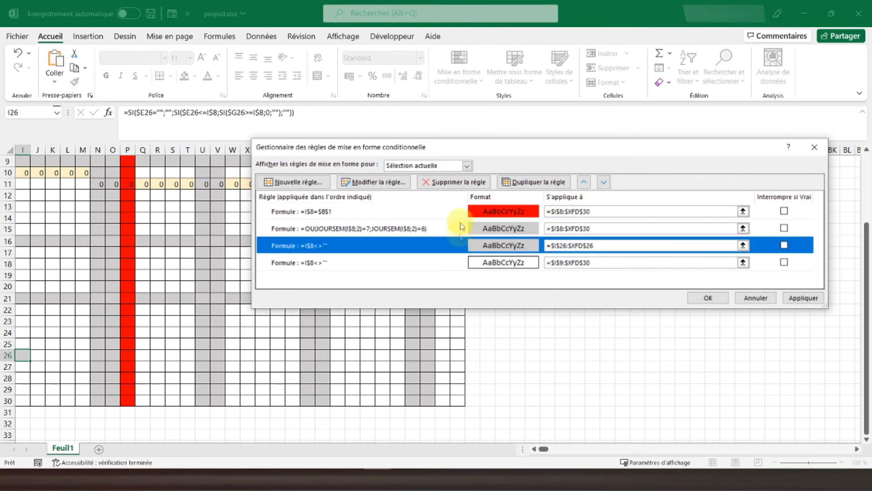
click(802, 298)
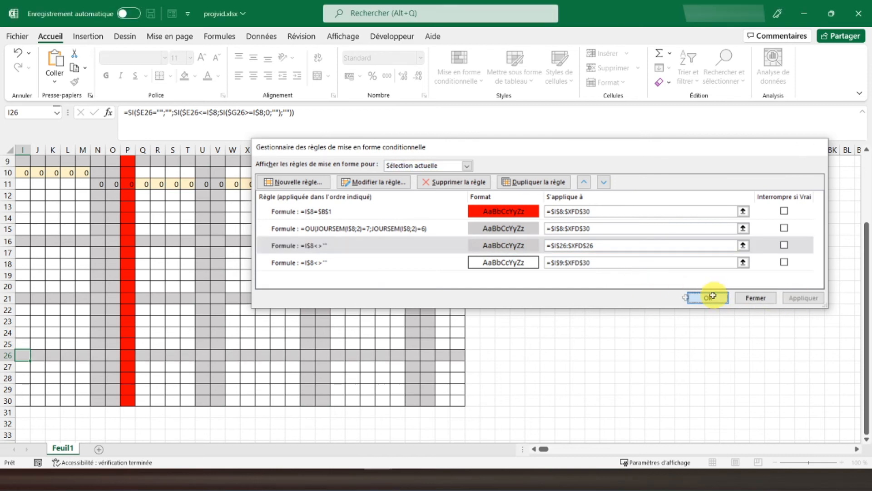
click(710, 297)
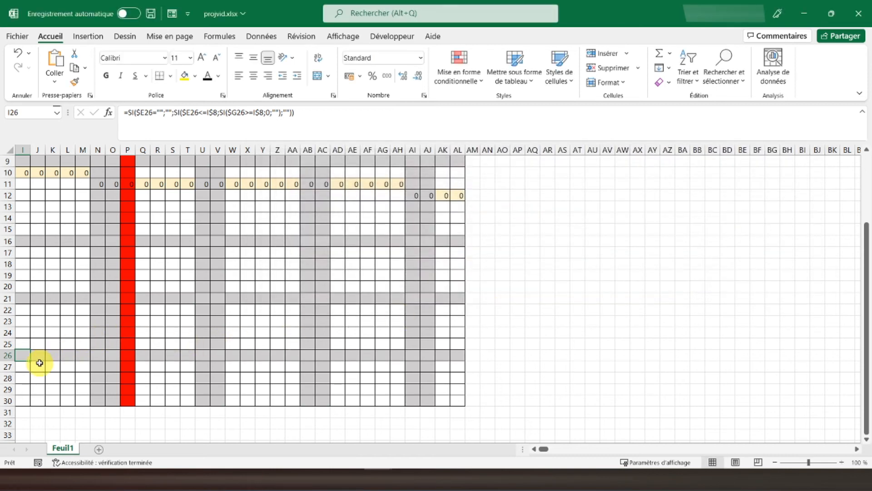
Step: Start a new conditional formatting rule for cell I27 that formats cells whose value is equal to 0
key(Left)
key(Left)
key(Right)
key(Right)
key(Down)
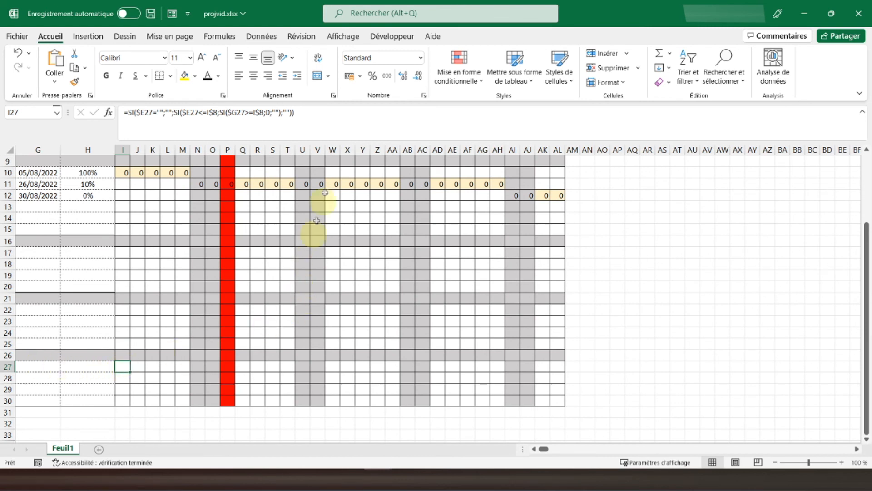
click(450, 78)
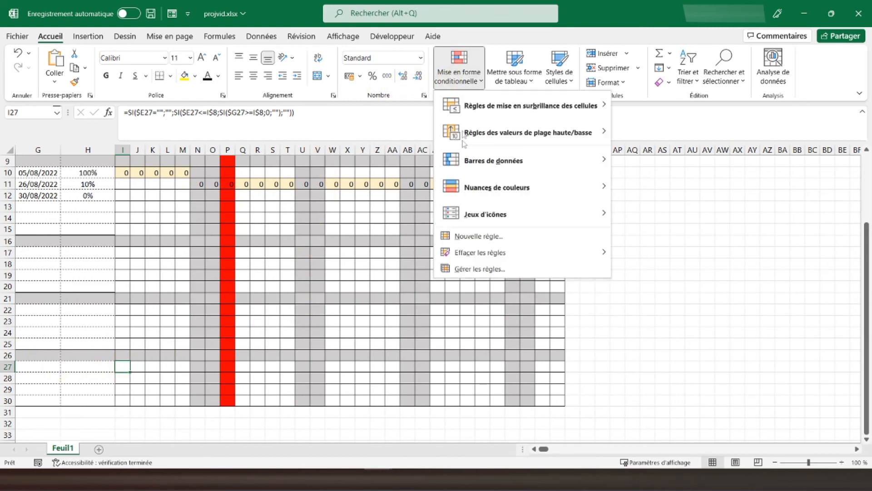
click(467, 235)
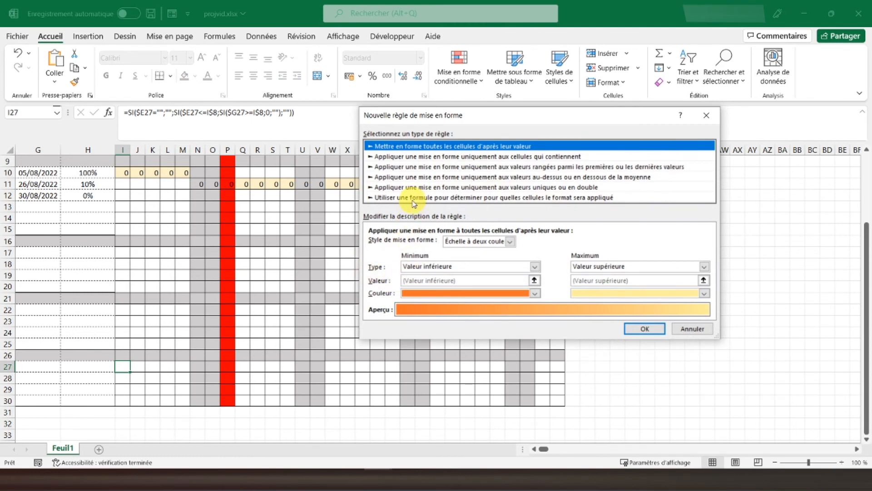
click(422, 157)
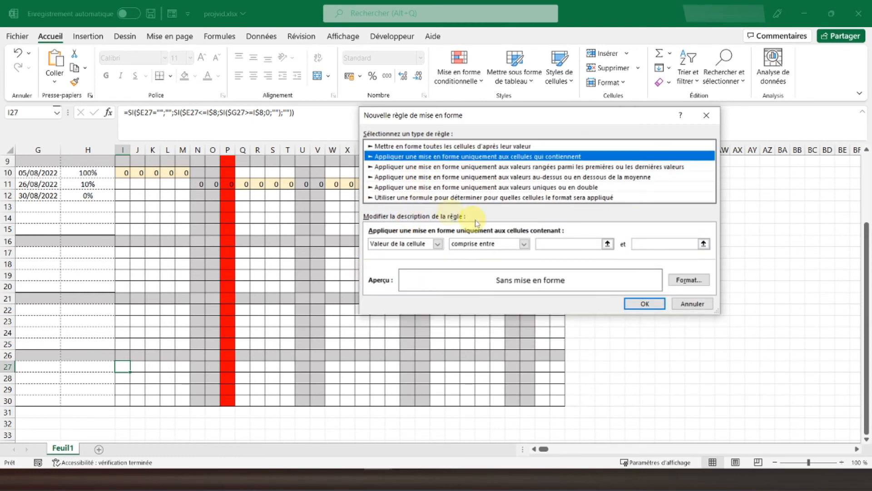
click(437, 244)
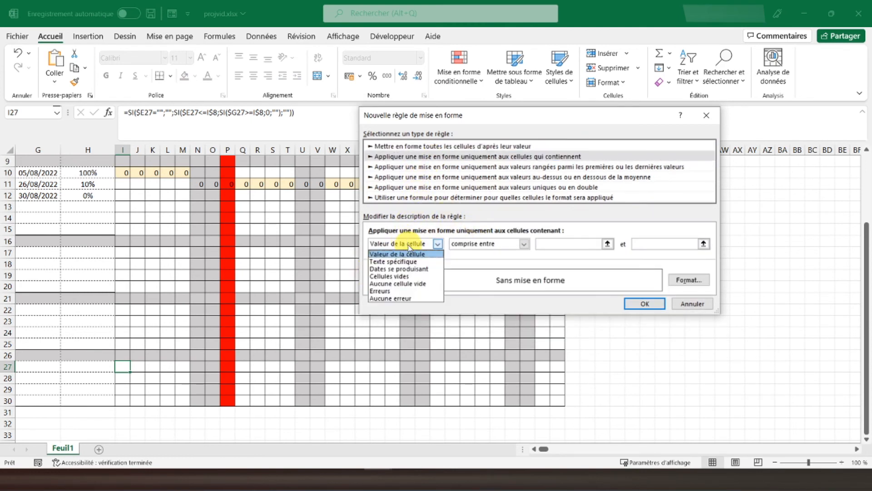
click(487, 250)
click(487, 250)
click(483, 269)
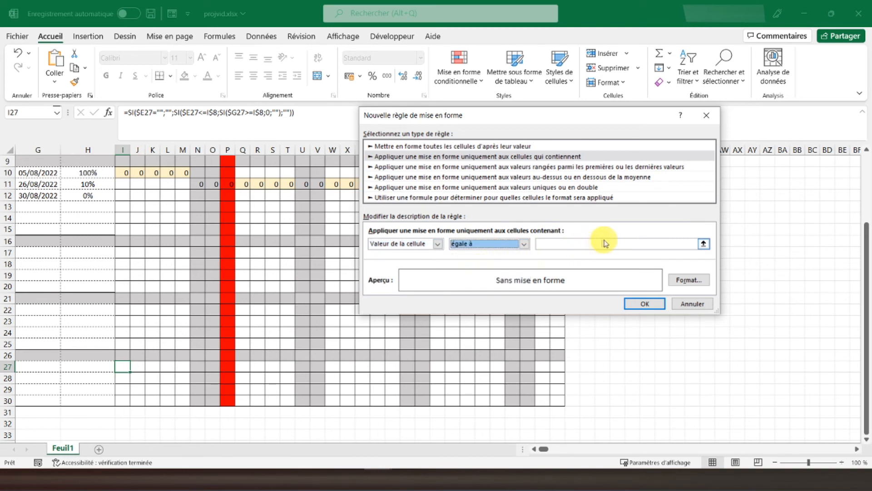
click(620, 242)
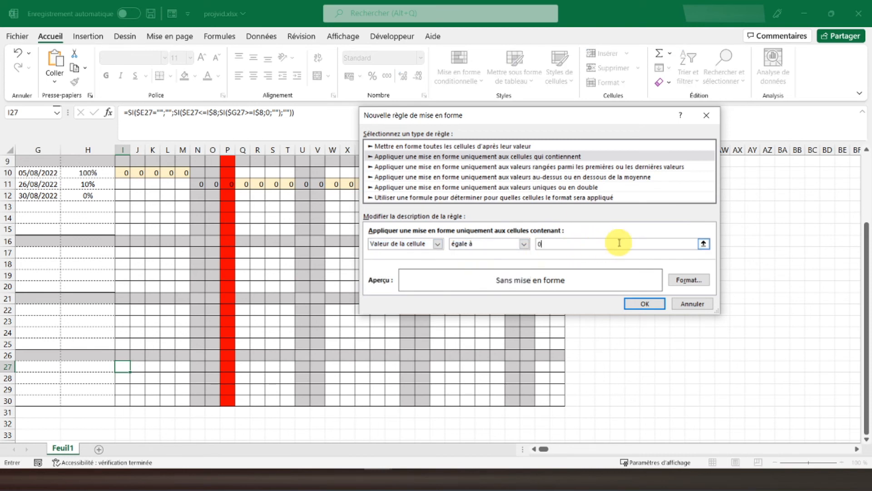
Step: Give the new rule for I27 a dark gold fill and create it
click(688, 280)
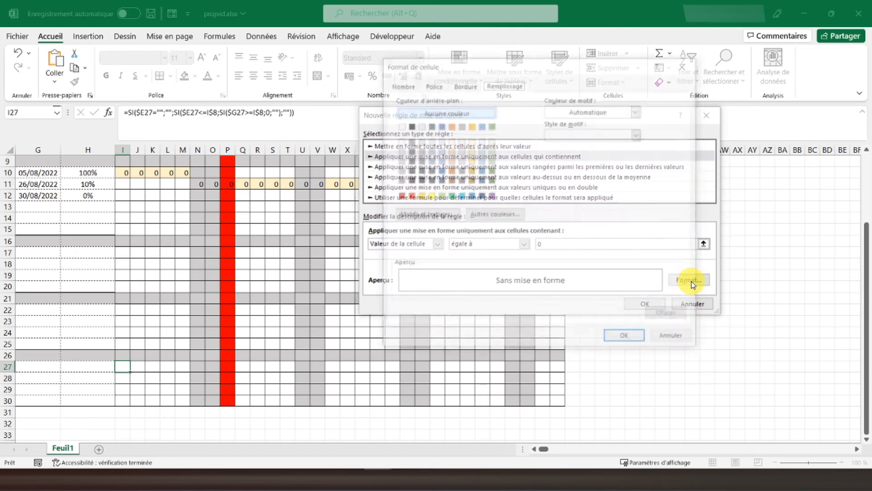
click(473, 175)
click(627, 339)
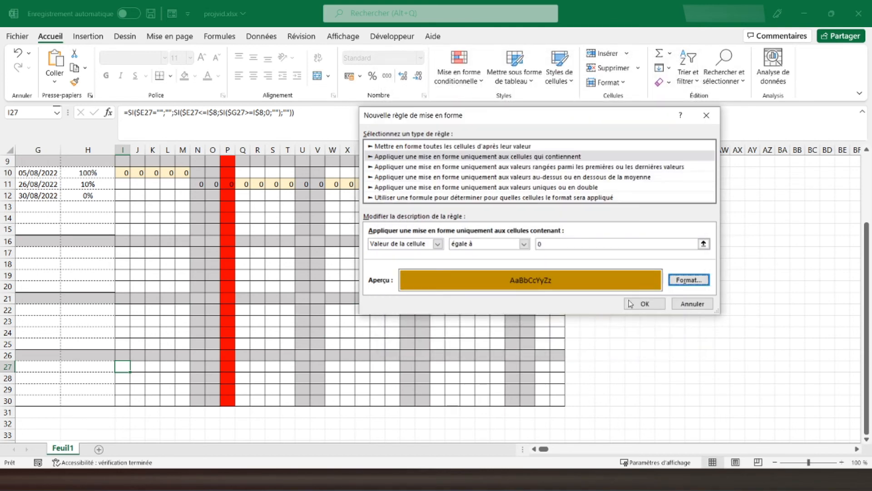
click(645, 303)
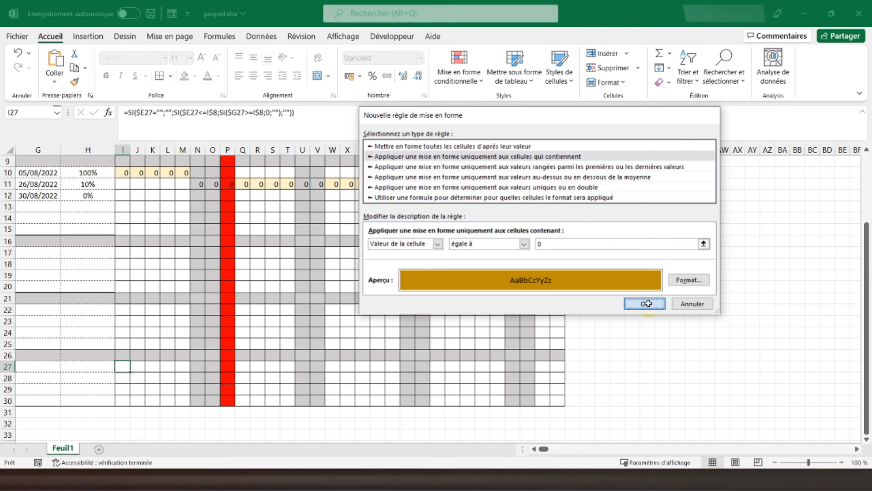
Step: Extend the dark gold I27 rule's range to =$I$27:$XFD$30, then apply and confirm it
click(470, 76)
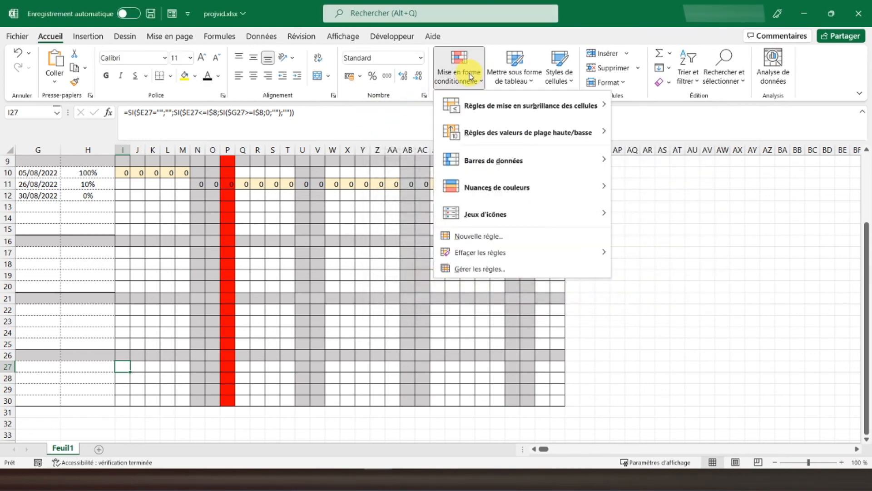
click(481, 269)
click(601, 215)
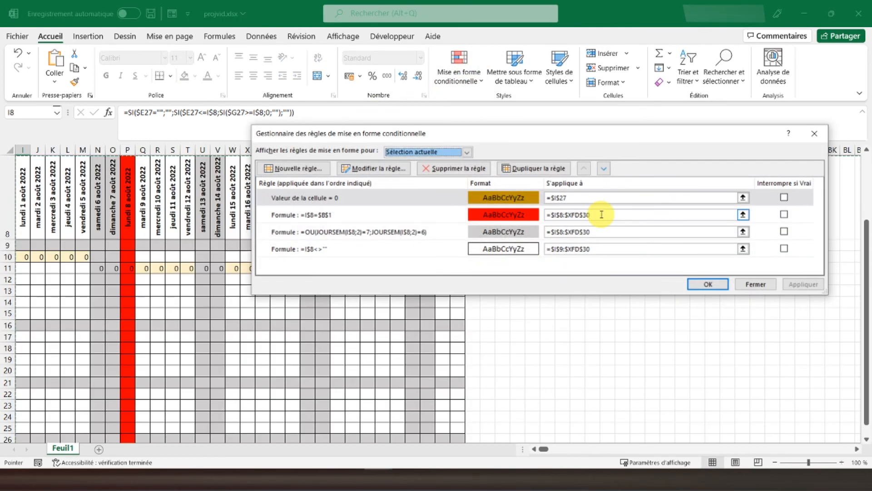
click(564, 216)
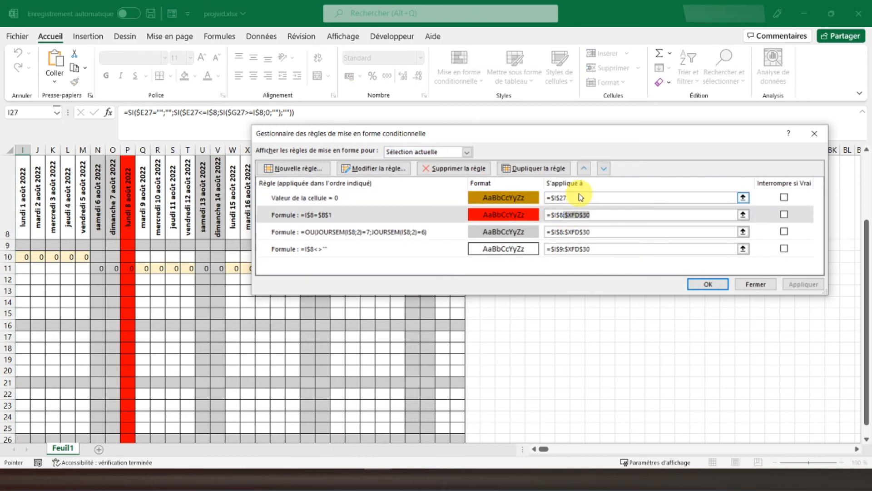
click(579, 198)
text(:$XFD$30)
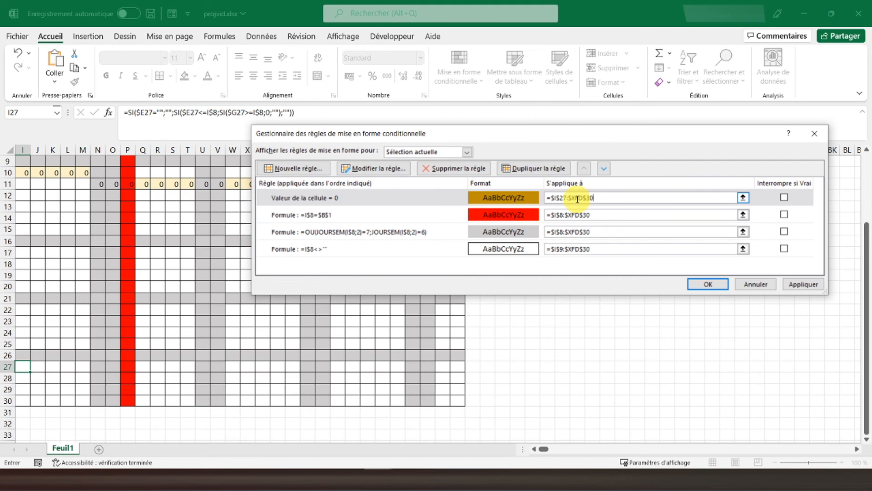
click(802, 284)
click(707, 284)
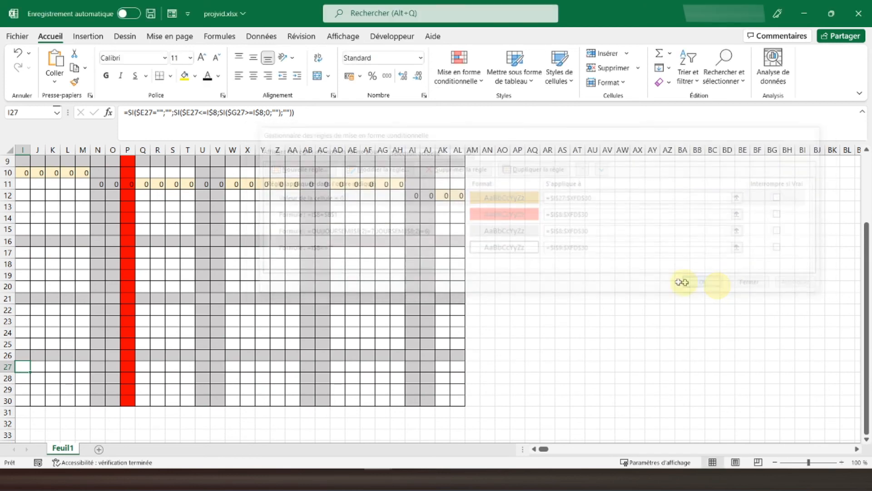
Step: Examine the Gantt grid's formatting across the task rows and up to the date headers
click(271, 275)
key(Left)
key(Left)
key(Left)
key(Left)
key(Left)
key(Left)
key(Left)
key(Left)
key(Left)
key(Left)
key(Left)
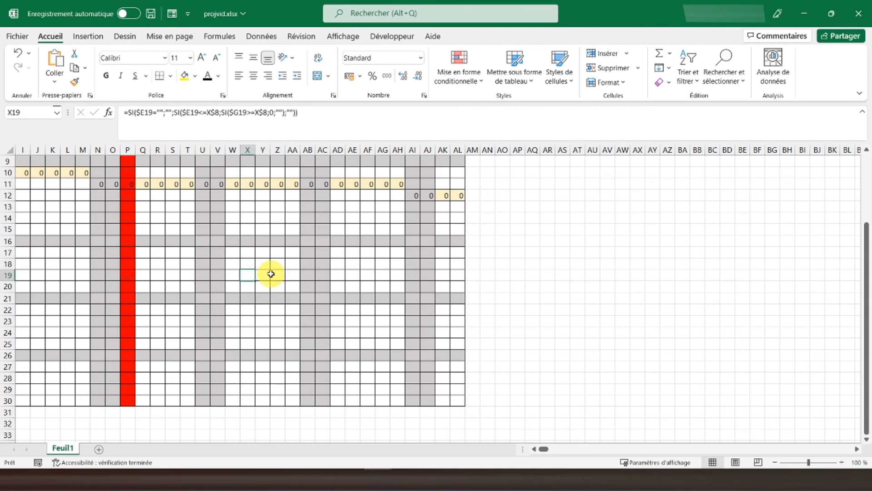
key(Left)
key(Left)
key(Left)
key(Left)
key(Left)
key(Left)
key(Left)
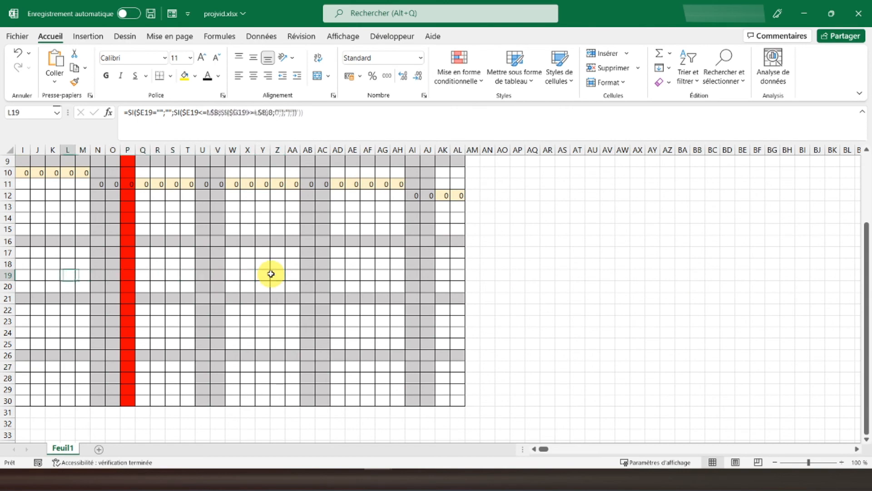
scroll(271, 274, up, 3)
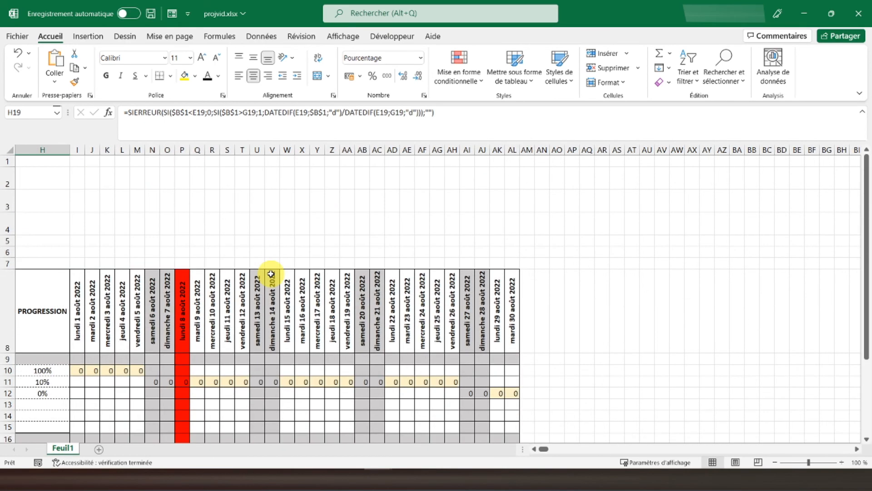
Step: Select the Gantt grid from cell I9 across to column XFD and down to row 30
click(79, 324)
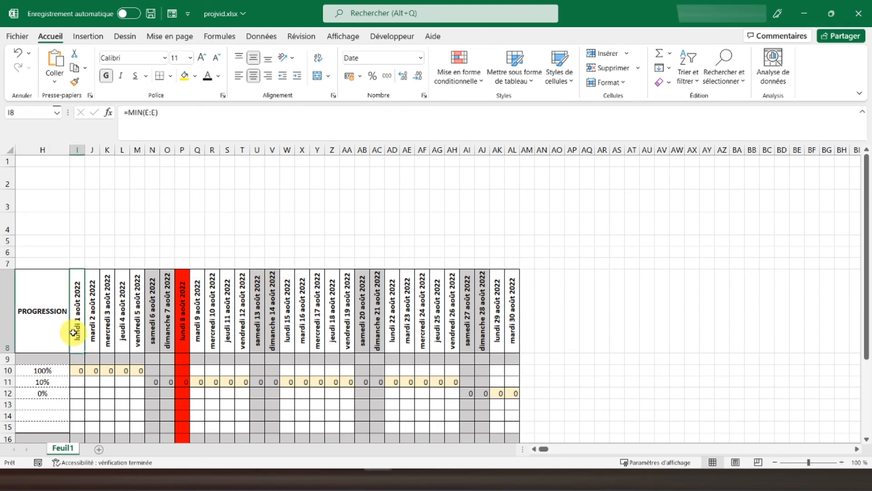
click(72, 359)
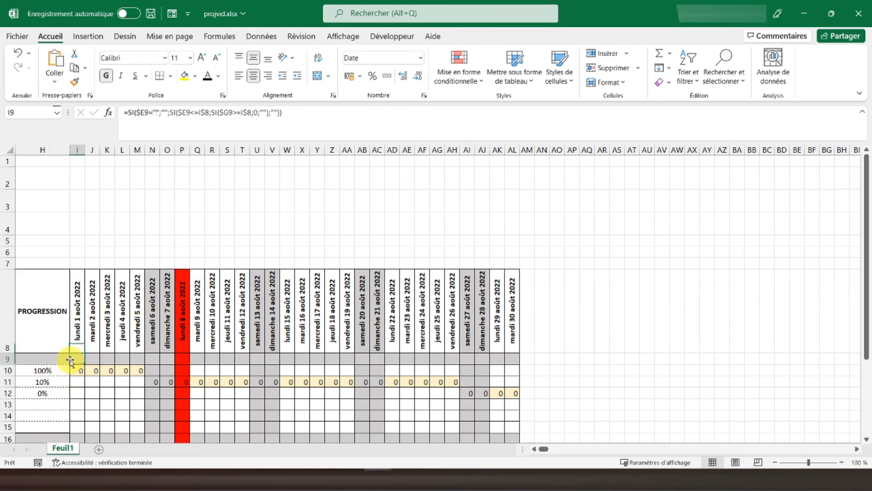
key(Left)
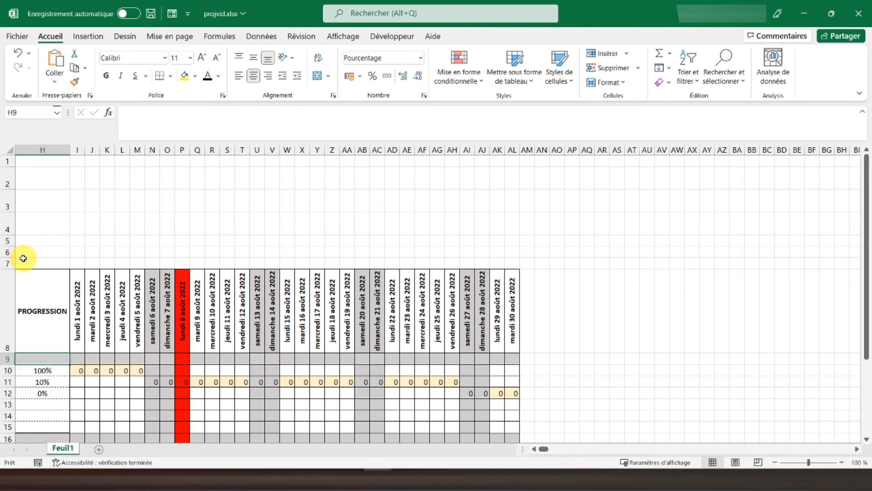
key(Right)
scroll(68, 380, down, 2)
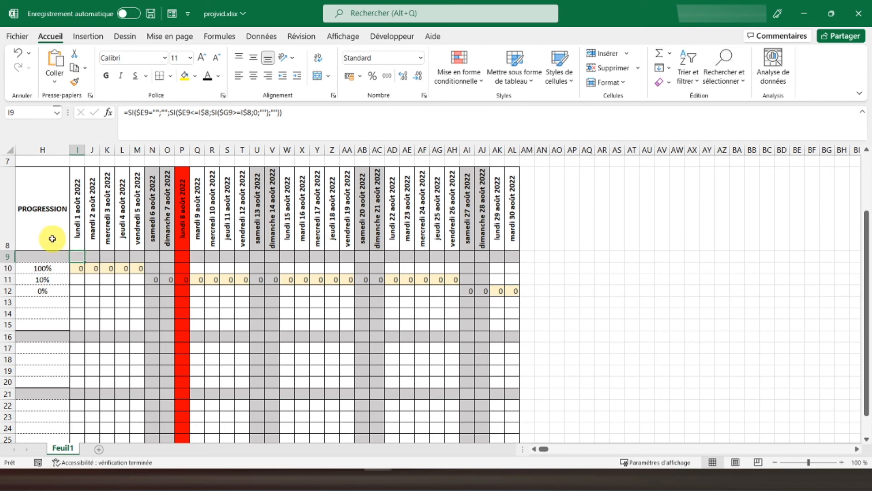
key(ctrl+shift+Right)
key(shift+Down)
key(shift+Down)
key(shift+Down)
key(shift+Down)
key(shift+Down)
key(shift+Down)
key(shift+Down)
key(shift+Down)
key(shift+Down)
key(shift+Down)
key(shift+Down)
key(shift+Down)
key(shift+Down)
key(shift+Down)
key(shift+Down)
key(shift+Down)
key(shift+Down)
key(shift+Down)
key(shift+Down)
key(shift+Down)
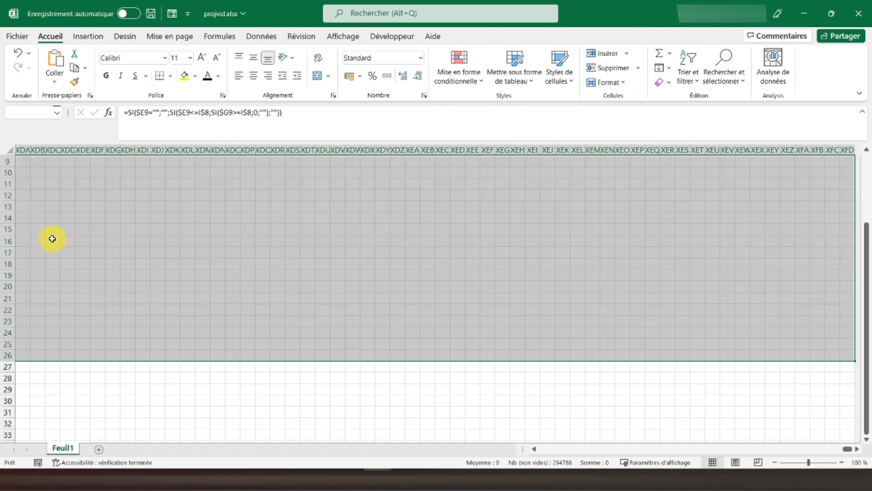
key(shift+Down)
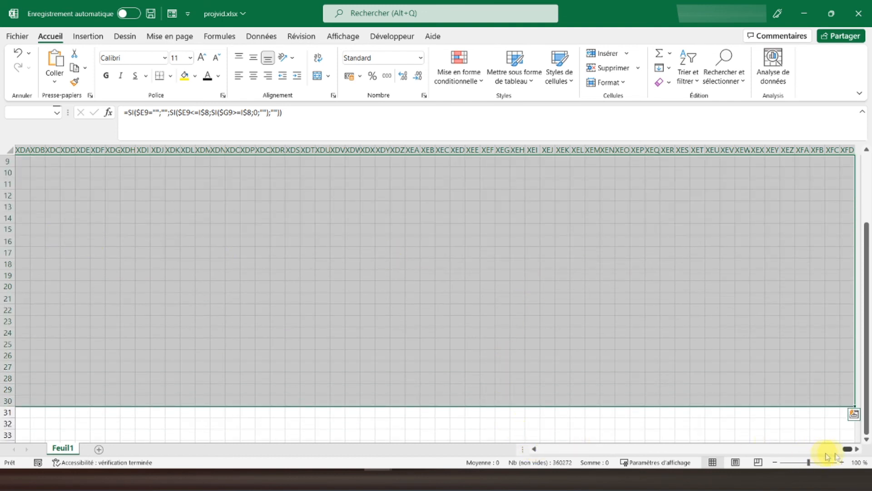
Step: Apply the custom number format ;;; to the selected Gantt grid cells to hide their zero values
drag(853, 451, 512, 462)
right_click(530, 185)
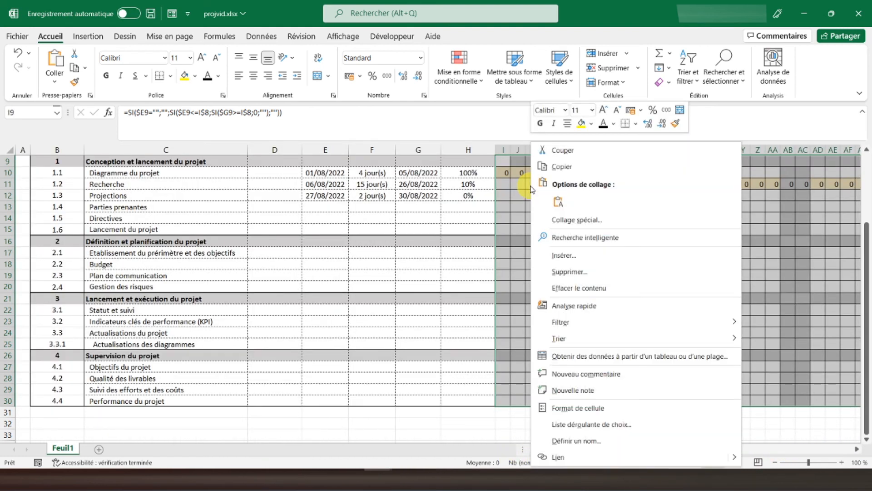
click(569, 404)
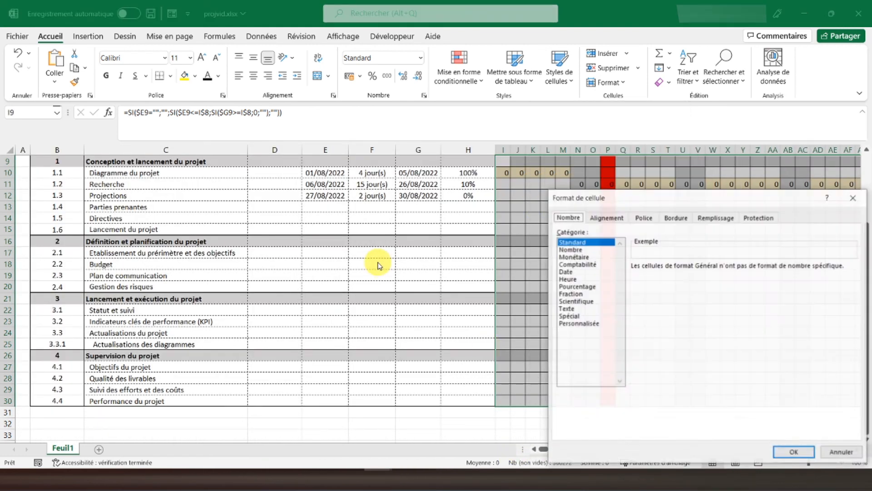
click(567, 323)
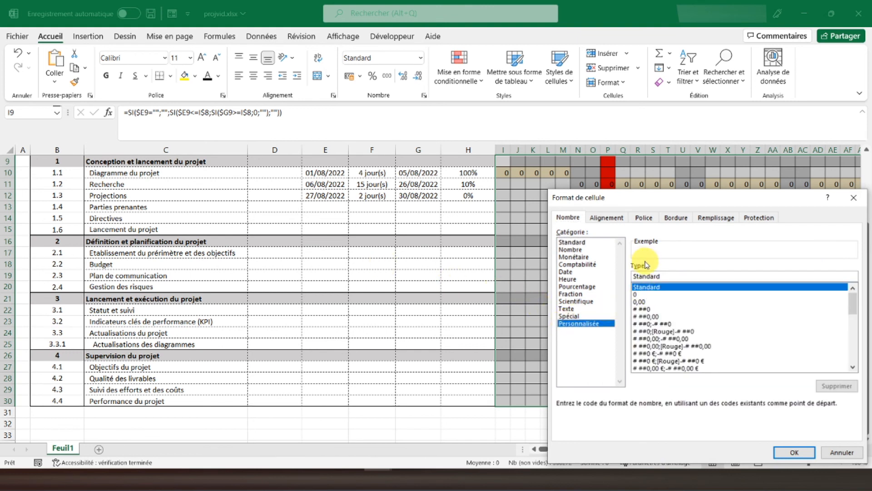
click(638, 294)
drag(642, 276, 627, 278)
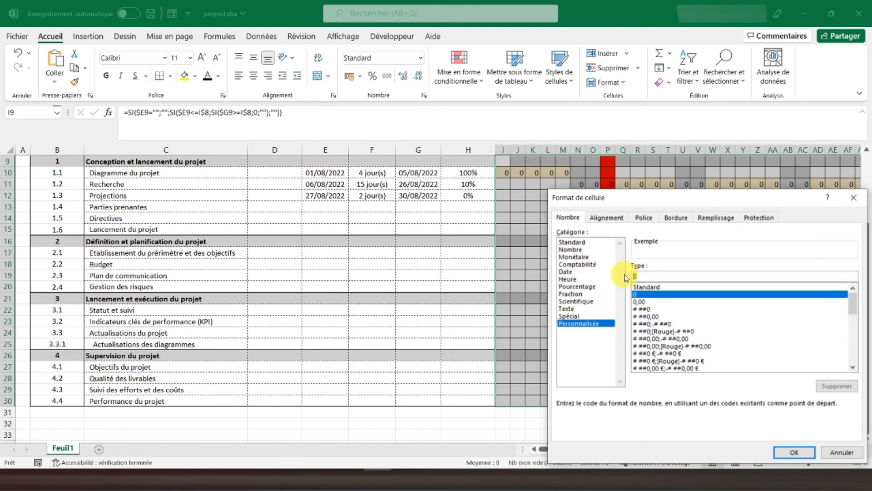
text(;;)
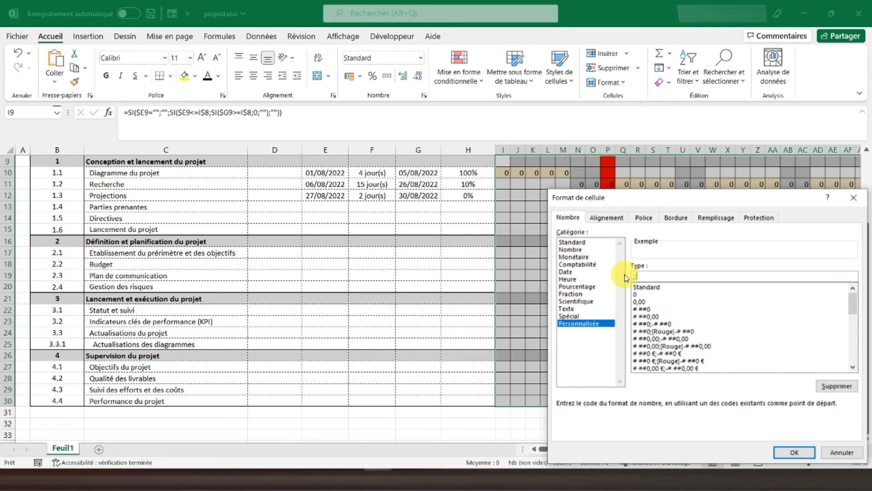
text(;)
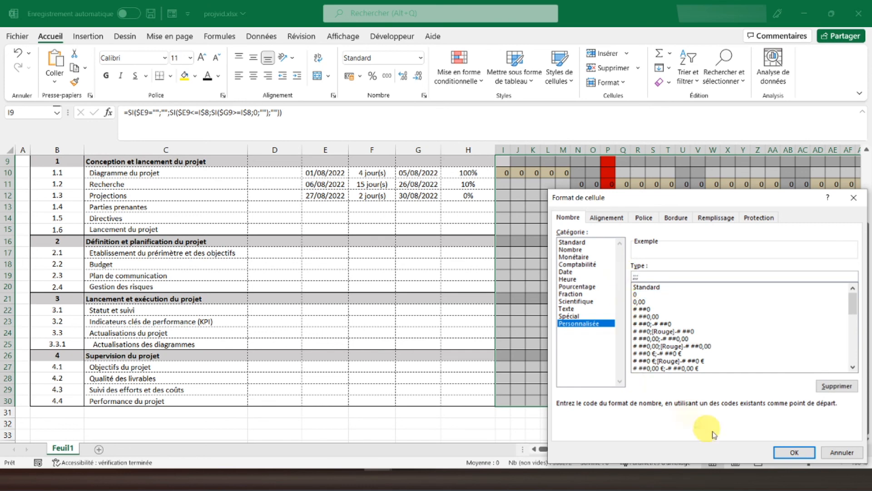
click(794, 452)
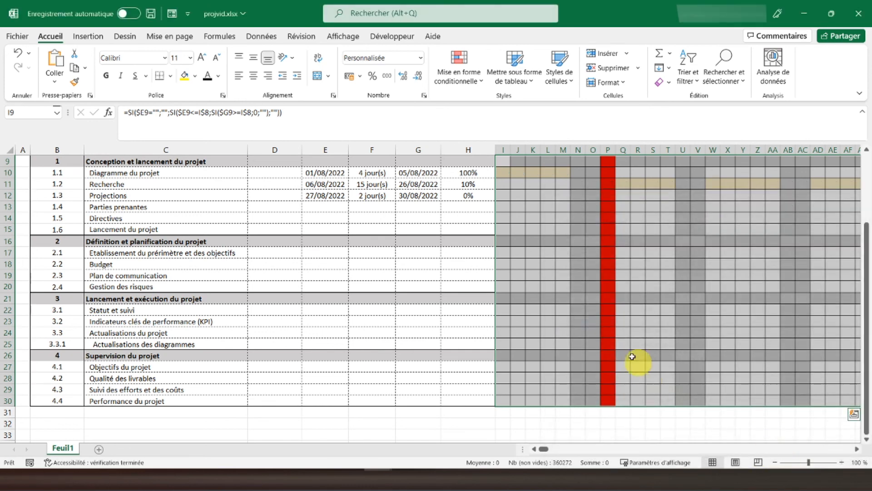
scroll(520, 191, up, 1)
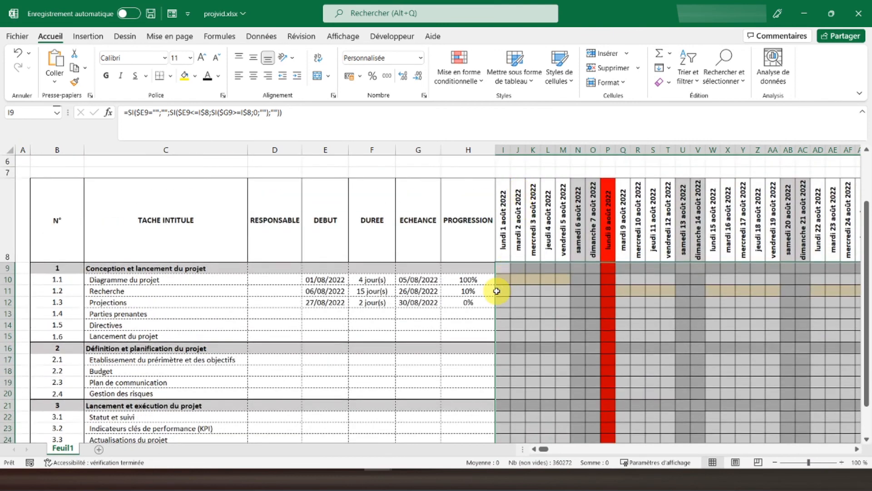
click(504, 278)
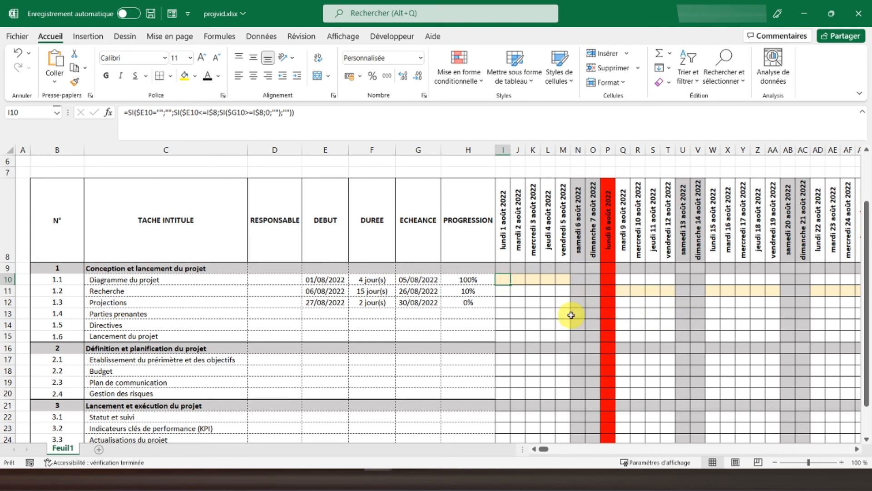
Step: Apply the green-yellow colour scale to the task progress cells in column H from row 10 to 30, leaving out the section rows
click(469, 277)
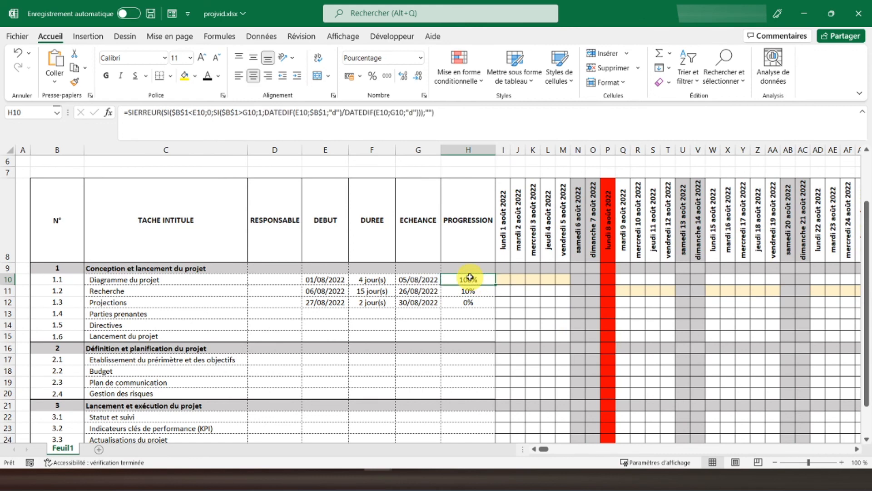
scroll(469, 277, down, 1)
drag(461, 171, 469, 400)
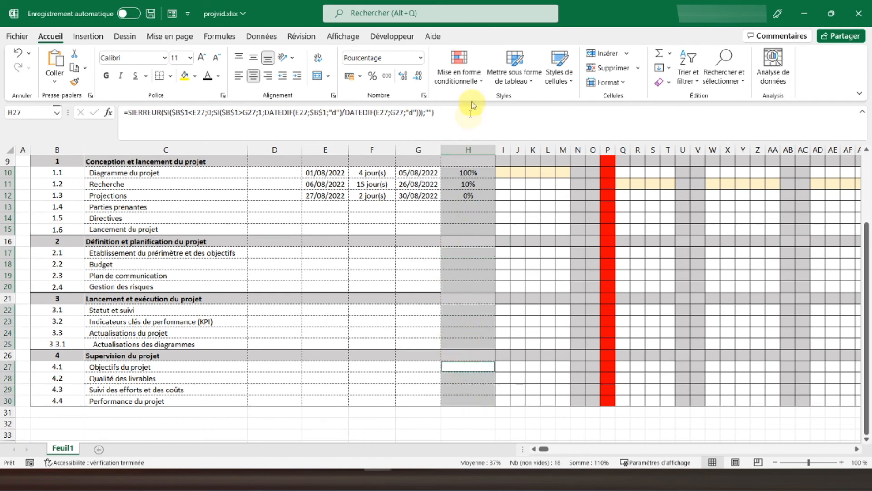
click(464, 78)
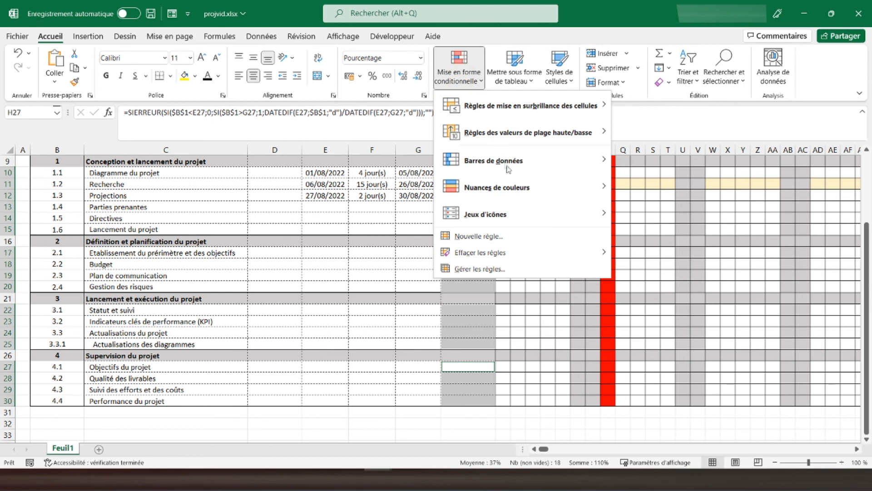
mouse_move(519, 187)
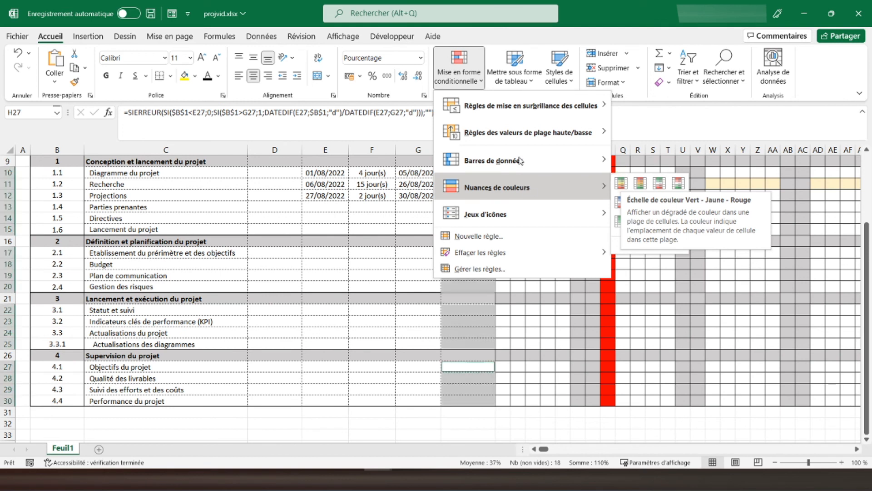
mouse_move(521, 161)
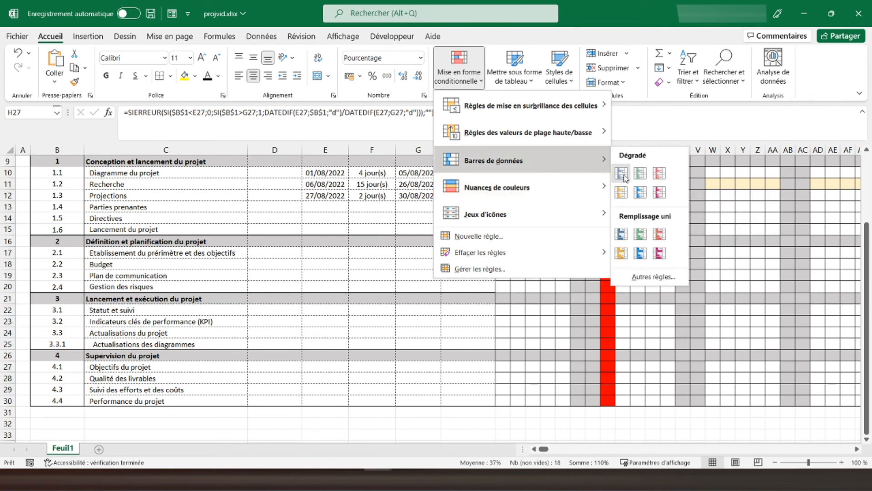
mouse_move(577, 186)
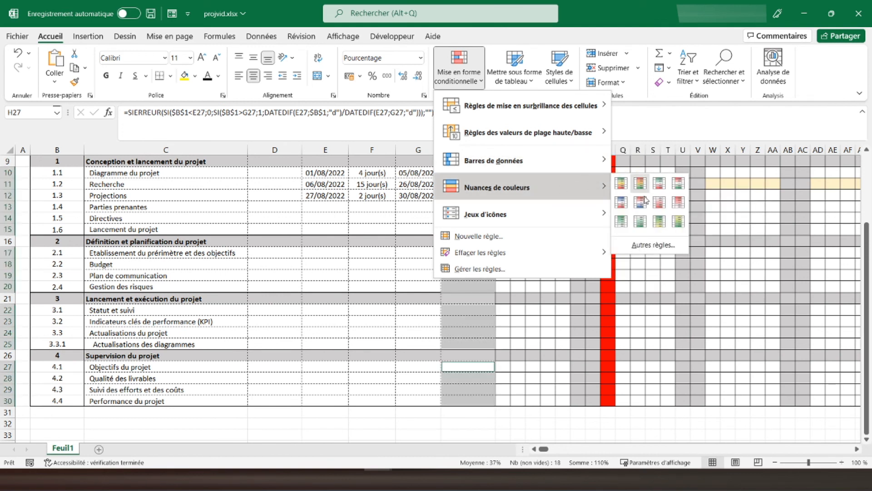
click(659, 223)
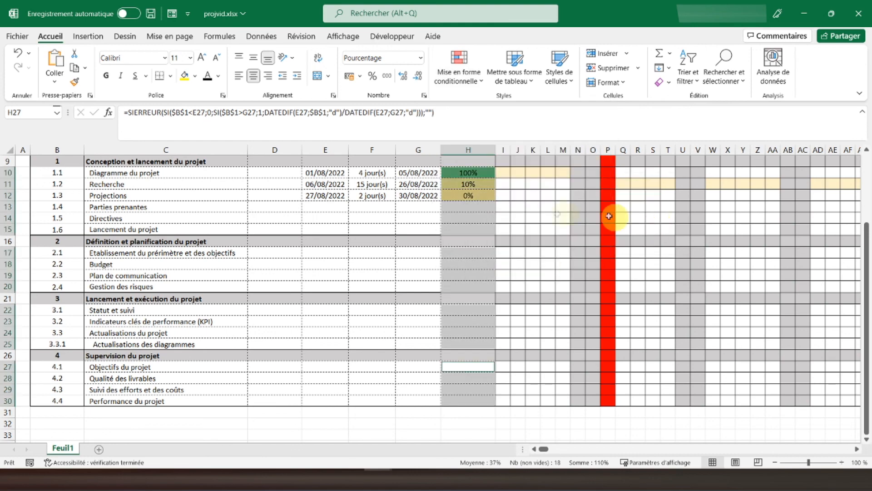
Step: Examine the coloured progress cells against the task rows, the Gantt bars and the project header
click(468, 195)
scroll(461, 238, up, 1)
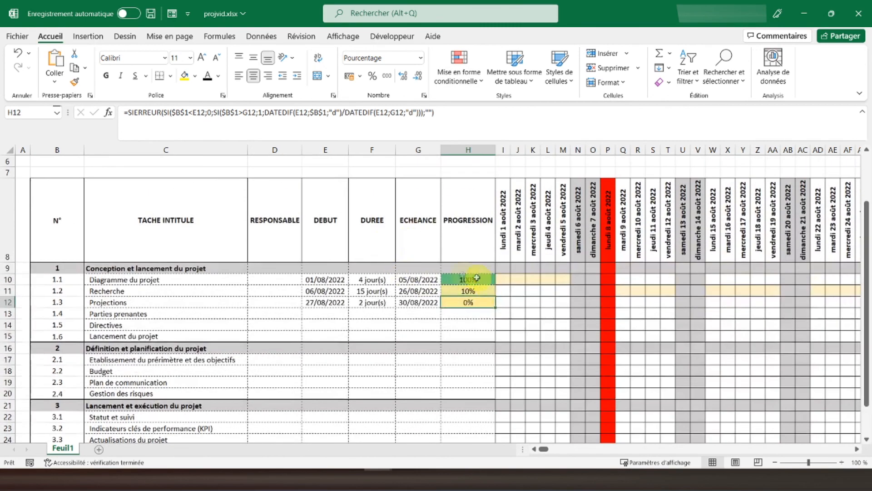
scroll(468, 288, down, 1)
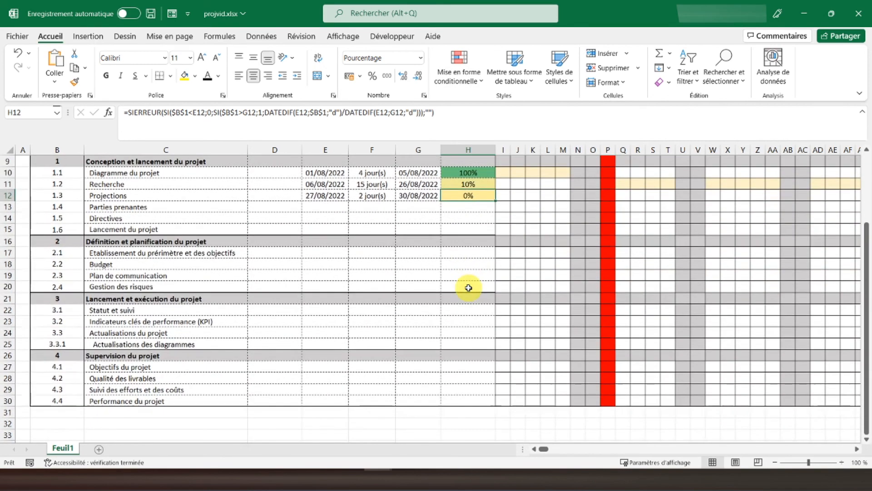
click(454, 183)
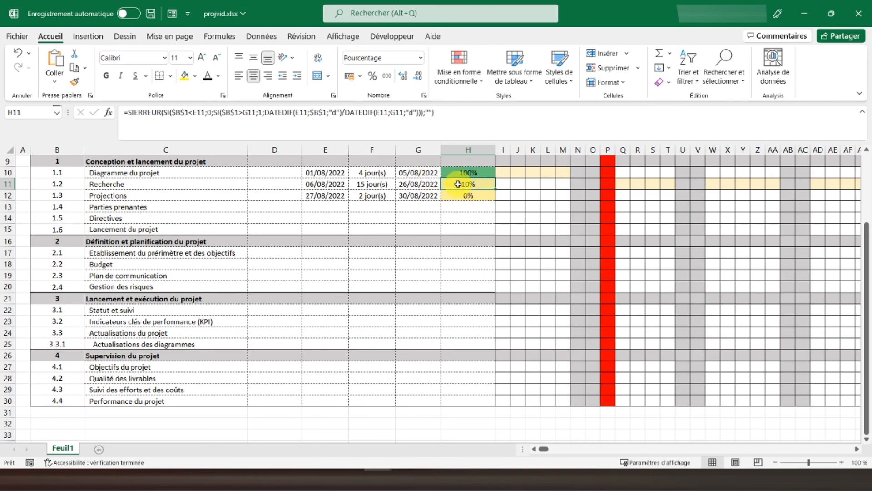
scroll(457, 183, up, 3)
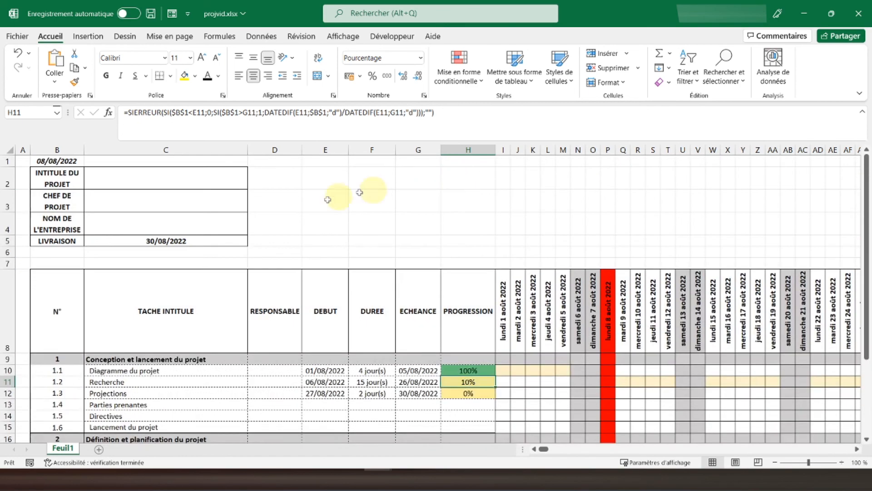
scroll(328, 208, down, 1)
scroll(328, 208, down, 2)
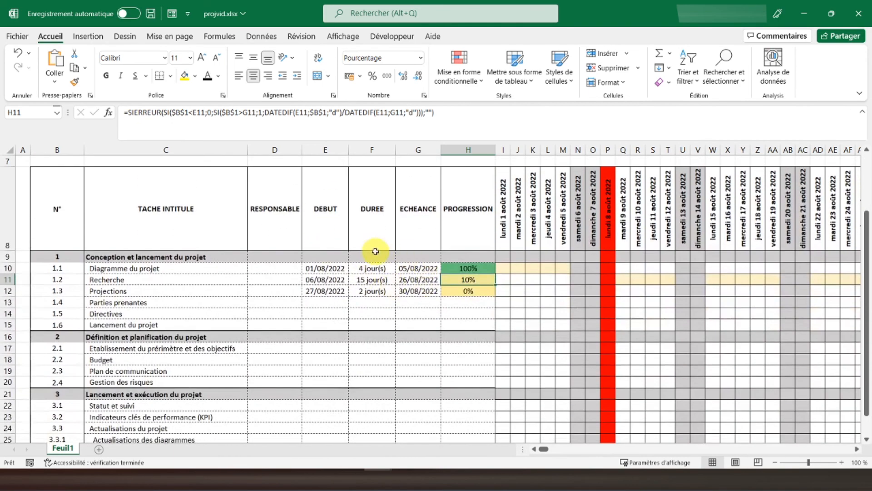
scroll(364, 245, up, 3)
Step: Hide the worksheet gridlines and check the sheet down to its last task rows
click(67, 158)
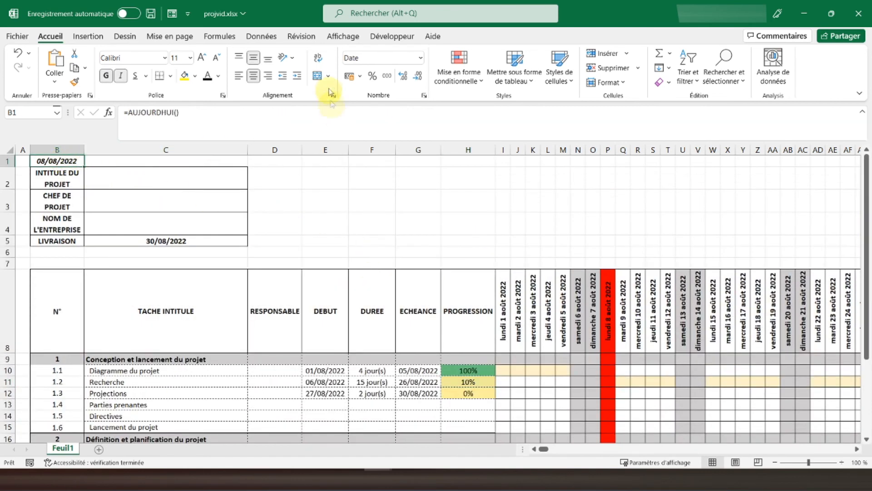
click(338, 37)
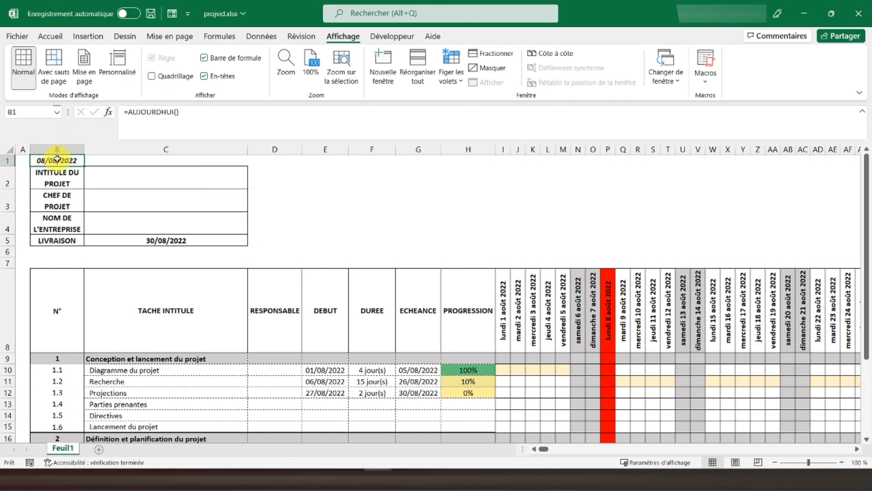
scroll(58, 159, down, 3)
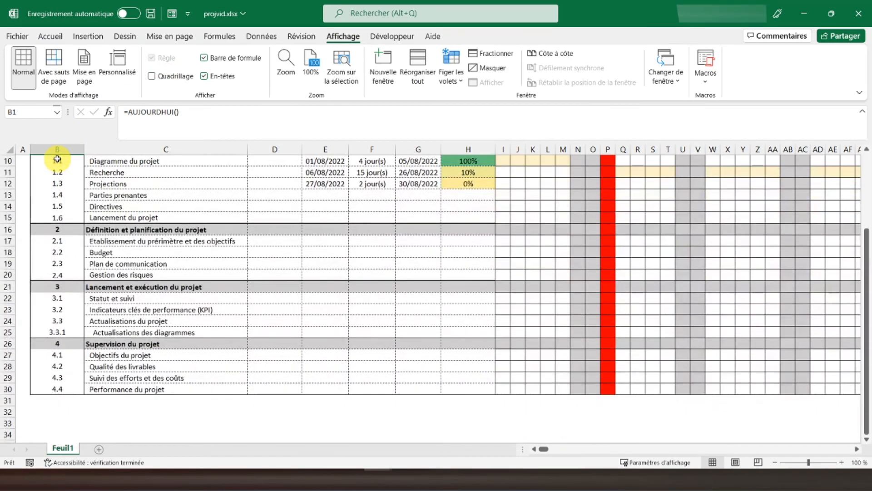
scroll(57, 158, up, 3)
Step: Set the font colour of the delivery date in C5 to red
click(170, 241)
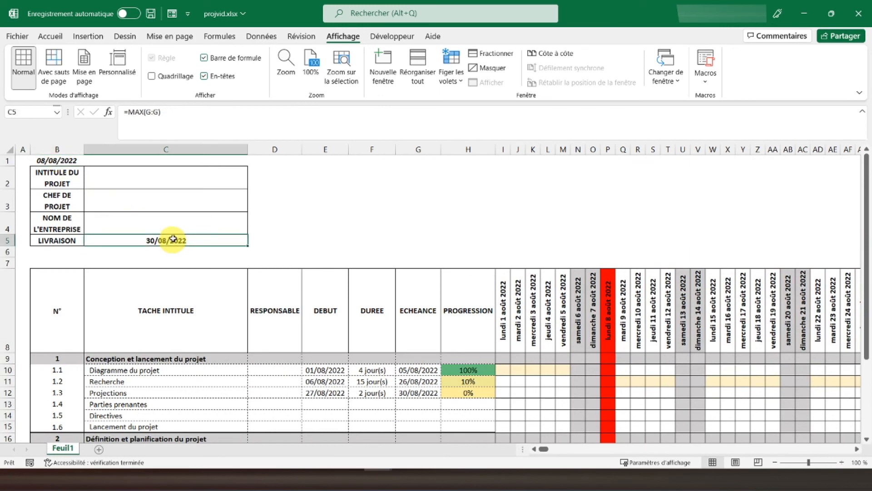
click(58, 37)
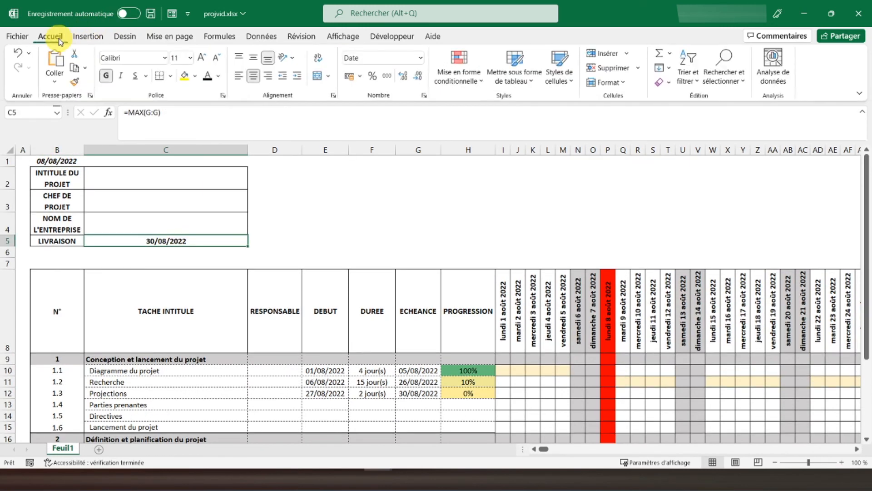
click(220, 80)
click(215, 198)
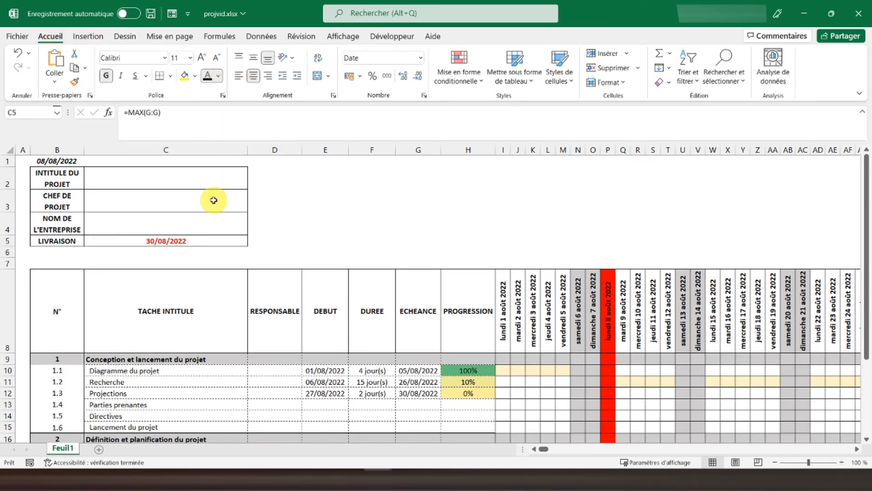
Step: Select the current date in cell B1
click(53, 162)
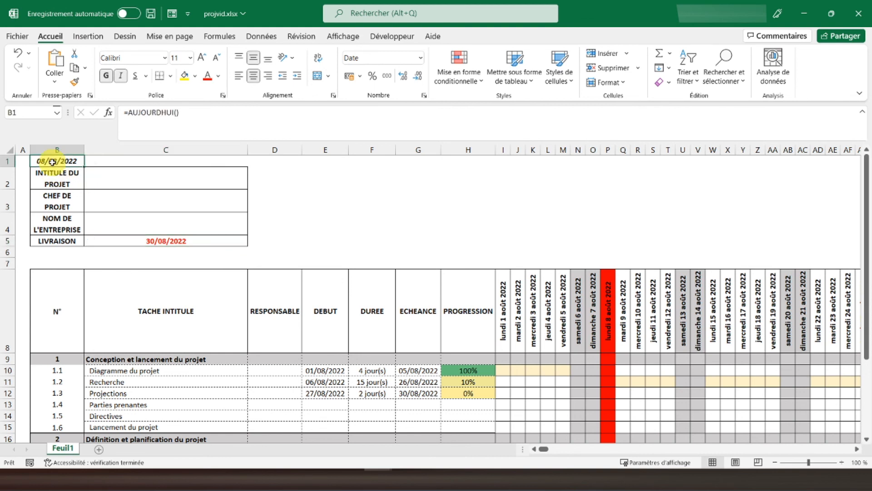